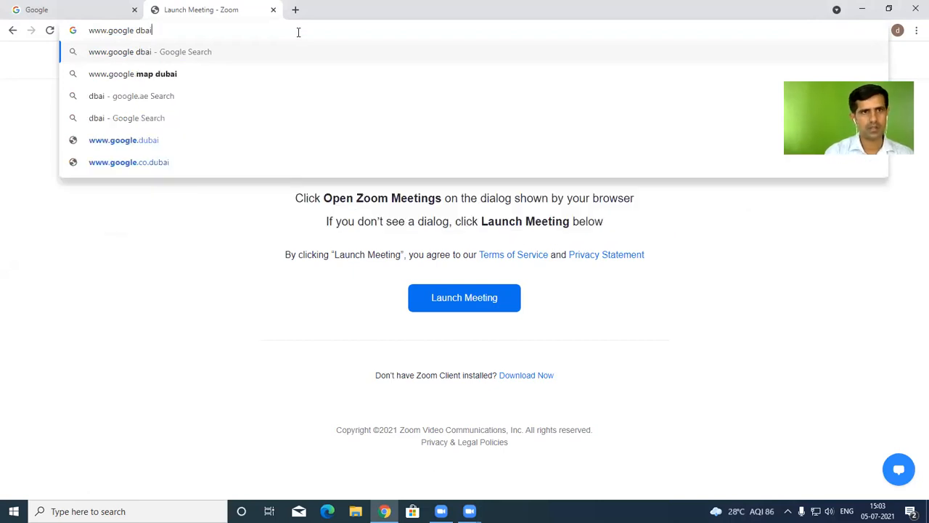
key(BackSpace)
key(BackSpace)
key(BackSpace)
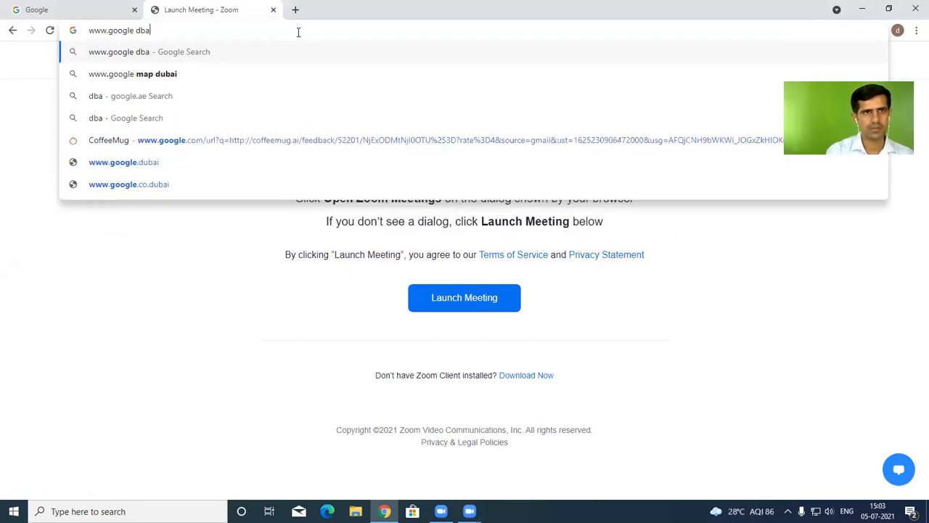
text(ubai)
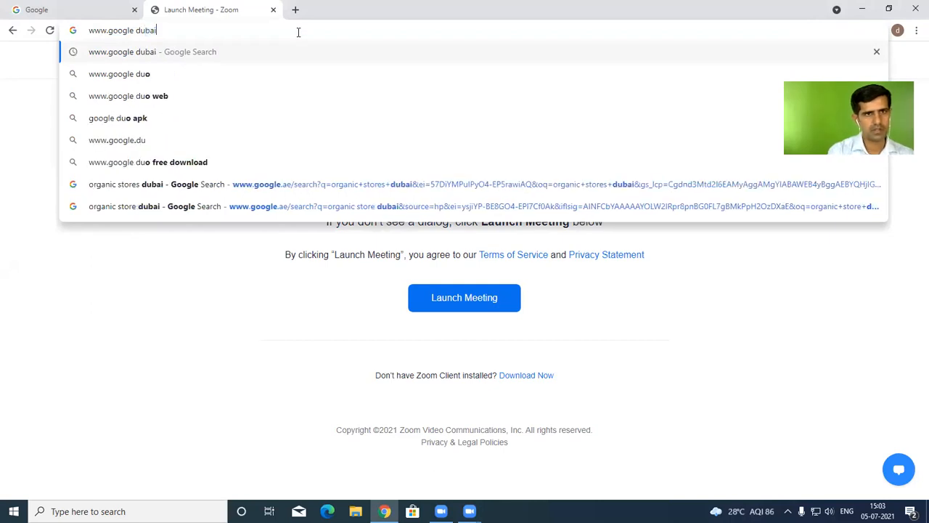
key(Return)
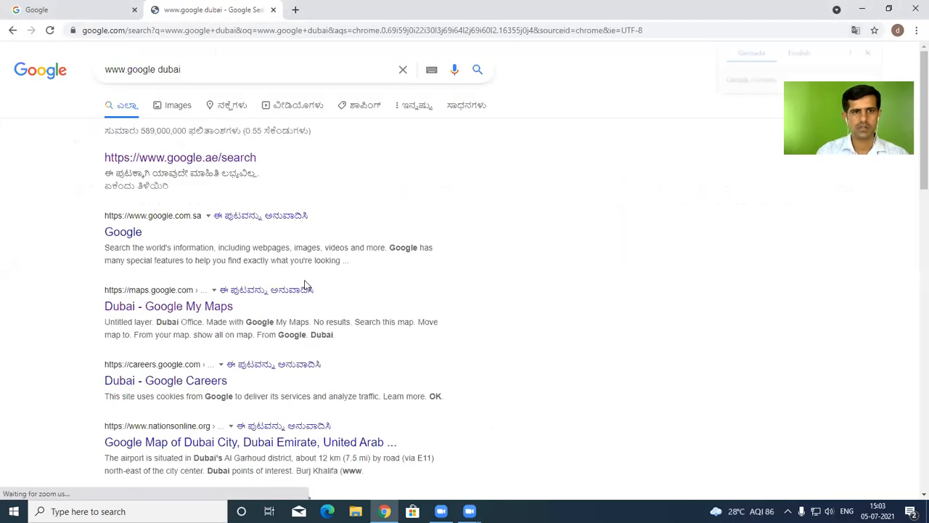
click(240, 157)
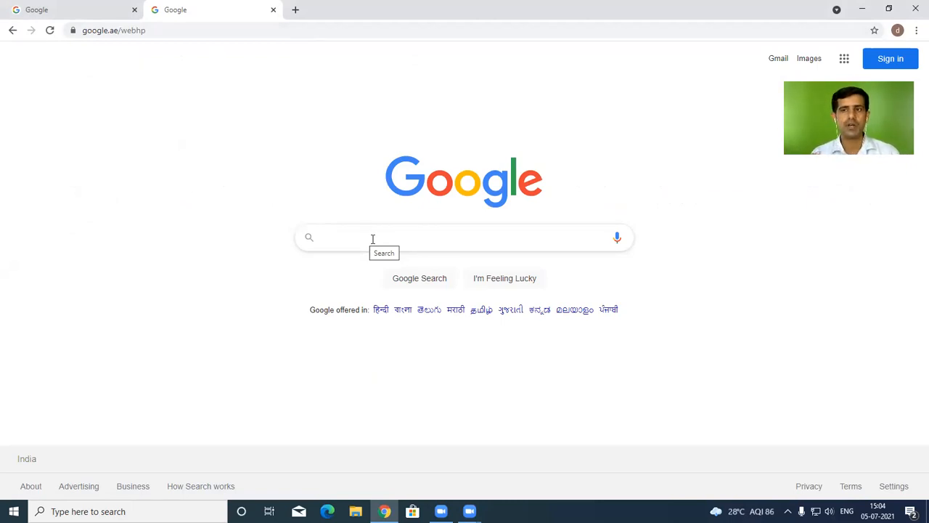
Search for 'organic food store dubai' and browse the results
text(o)
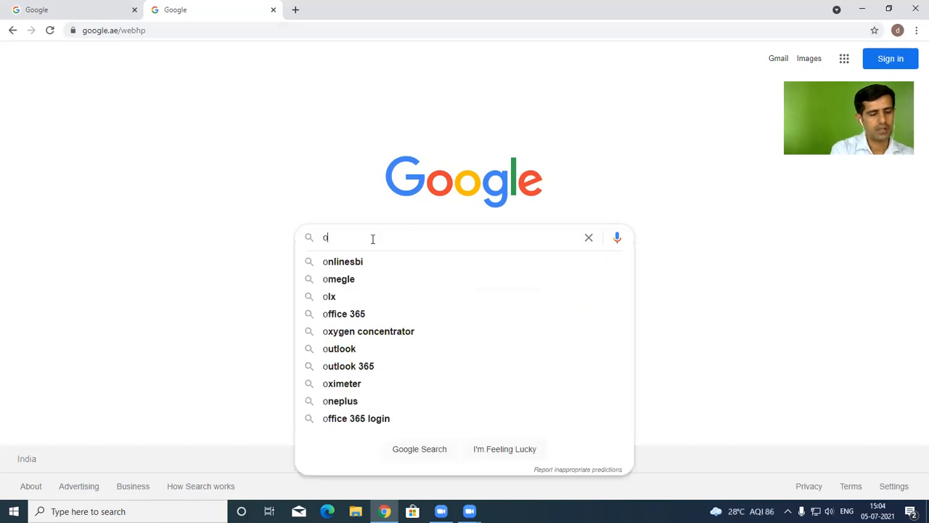
text(rganic f)
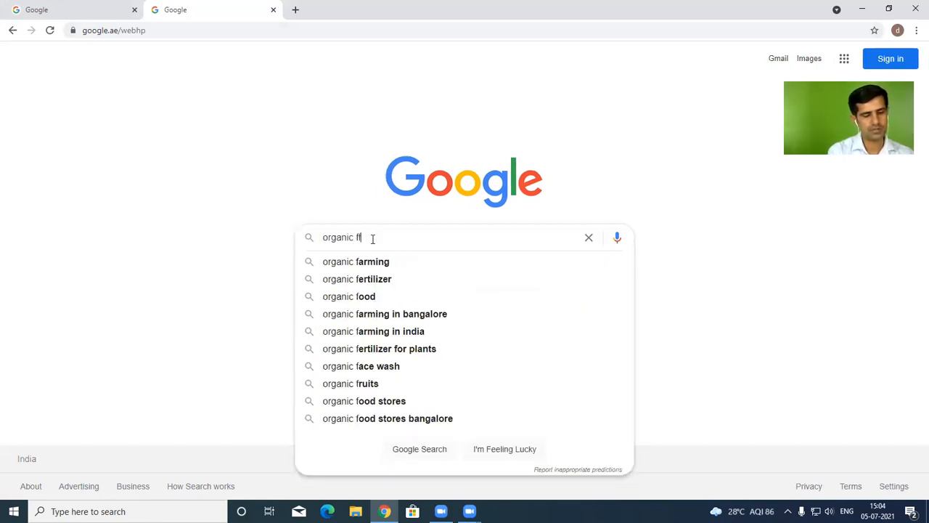
text(f)
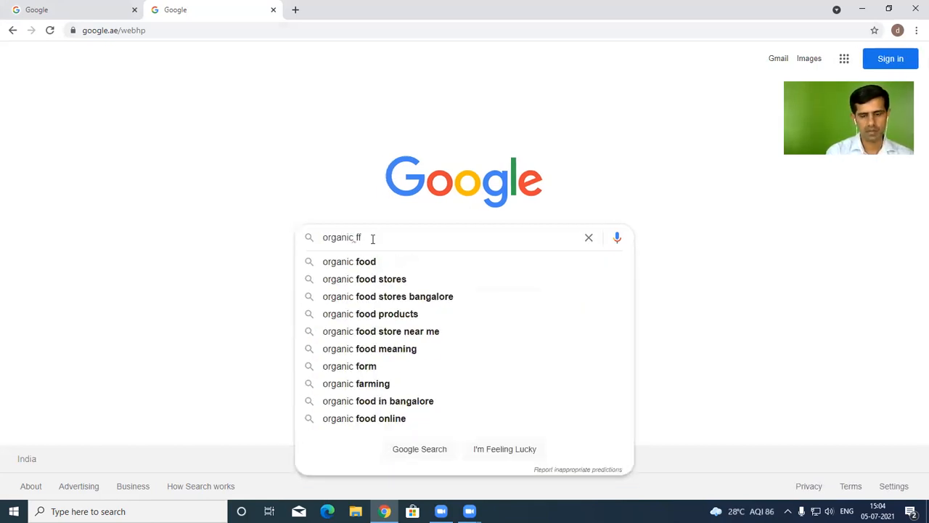
key(BackSpace)
key(BackSpace)
text(food)
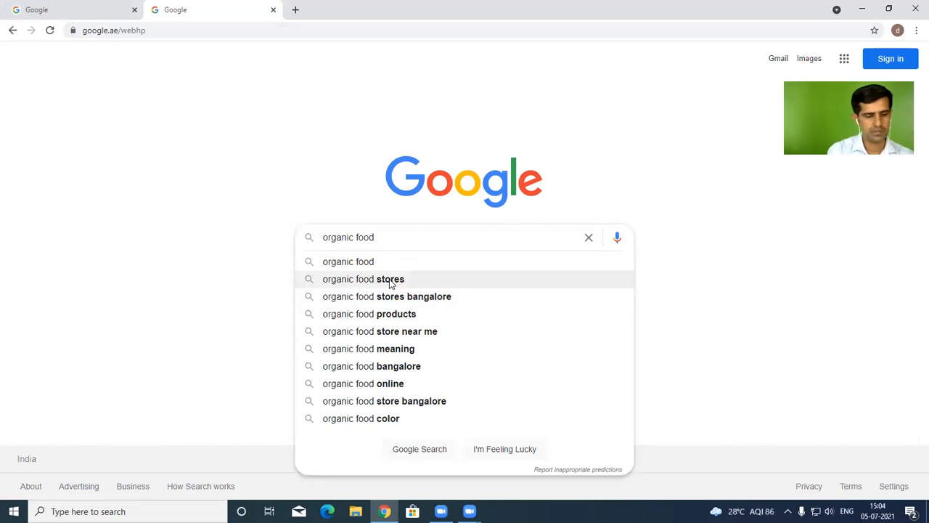
text( stores )
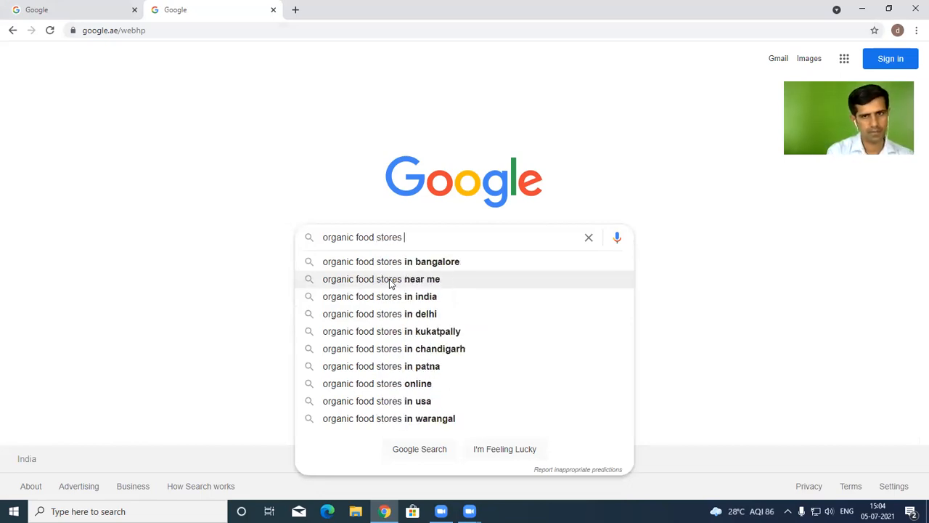
text(dubai)
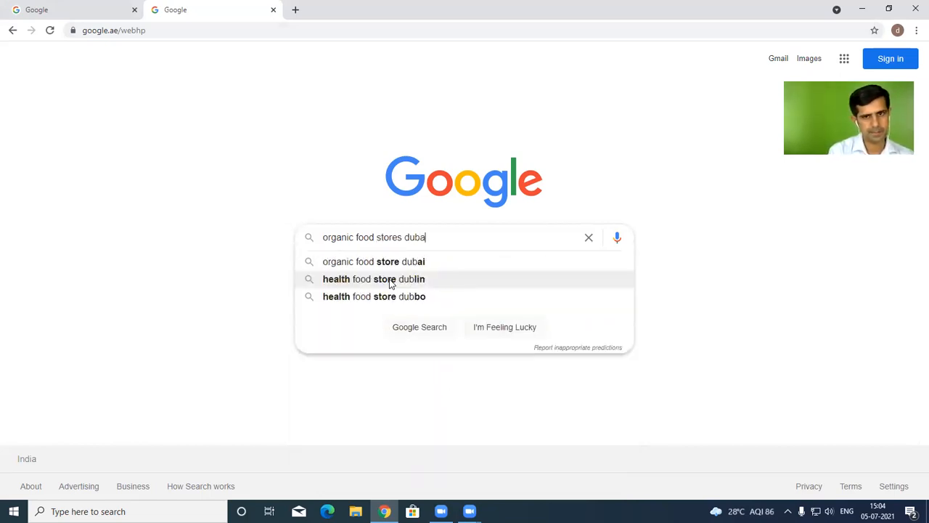
click(407, 263)
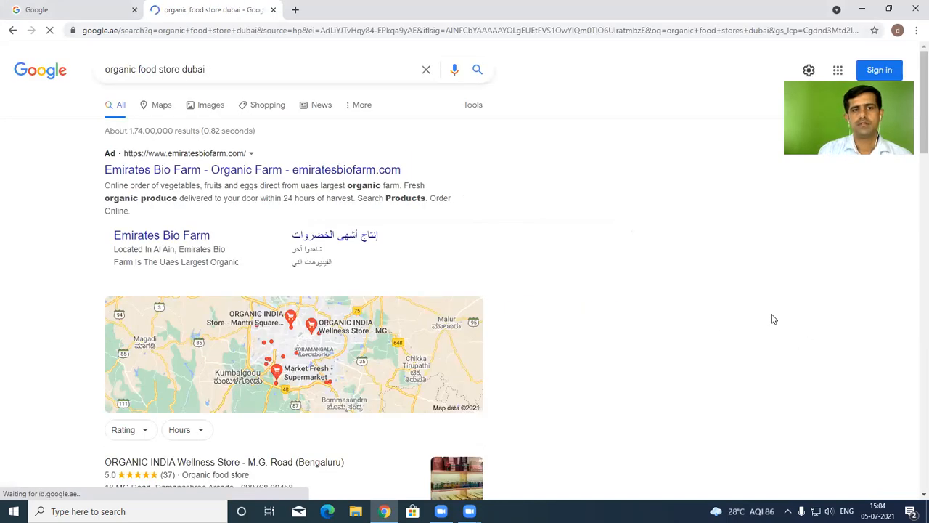
scroll(701, 272, down, 2)
scroll(628, 266, down, 3)
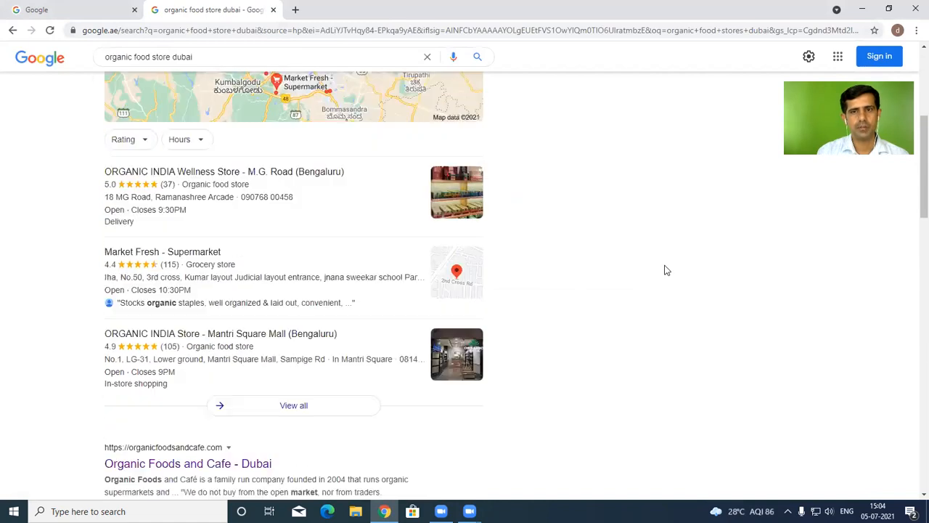
scroll(681, 347, up, 1)
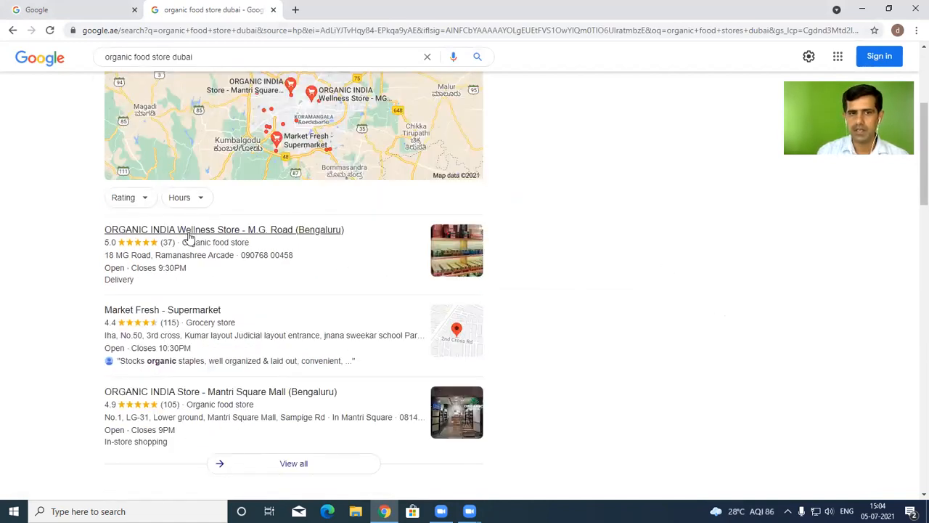
scroll(187, 234, up, 4)
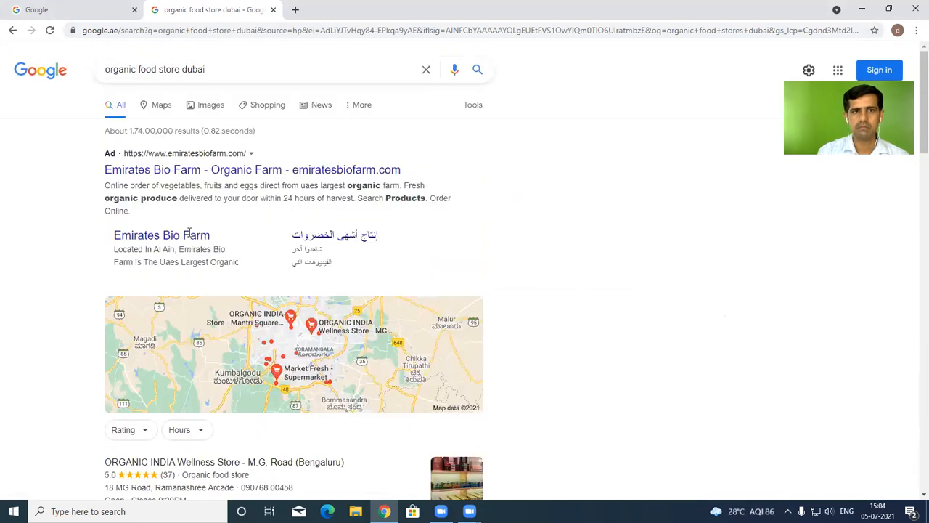
Switch the search to 'organic food online uae'
click(253, 71)
click(183, 69)
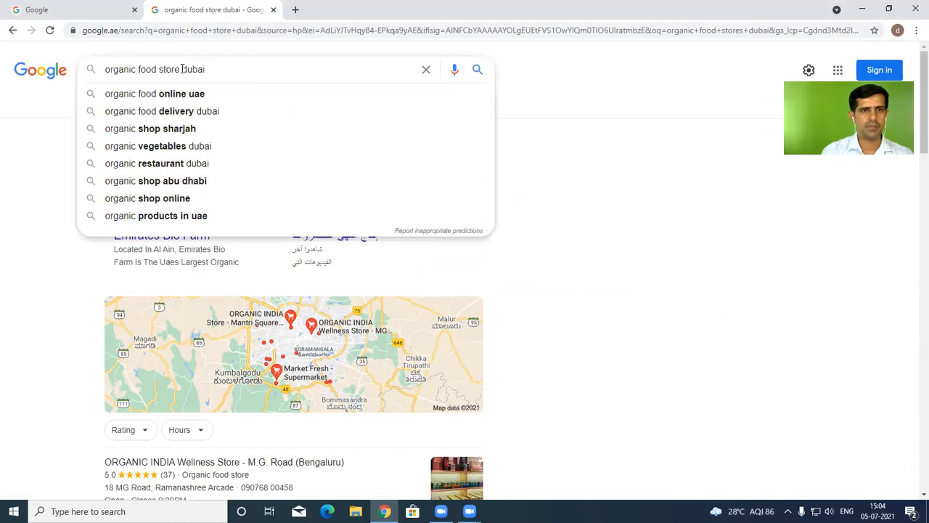
click(178, 95)
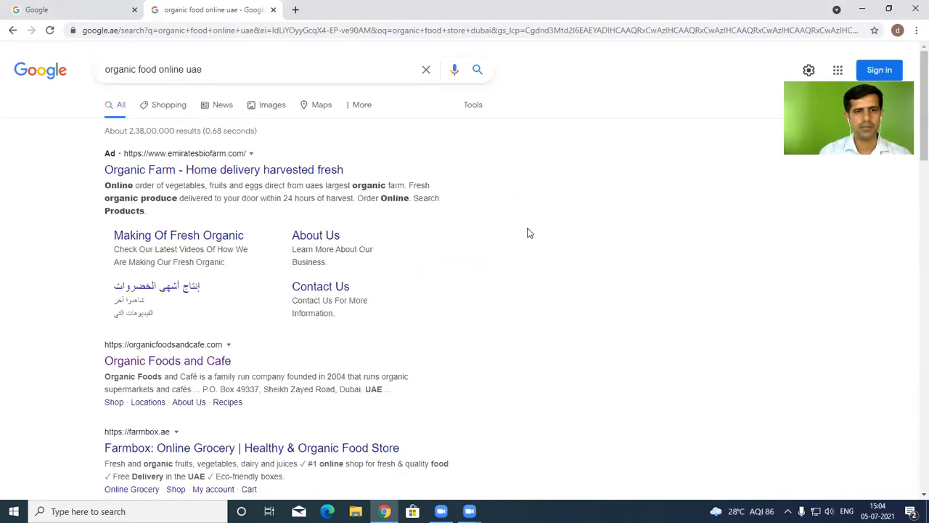
Change the query back to 'organic food store dubai' and run it
scroll(508, 243, down, 3)
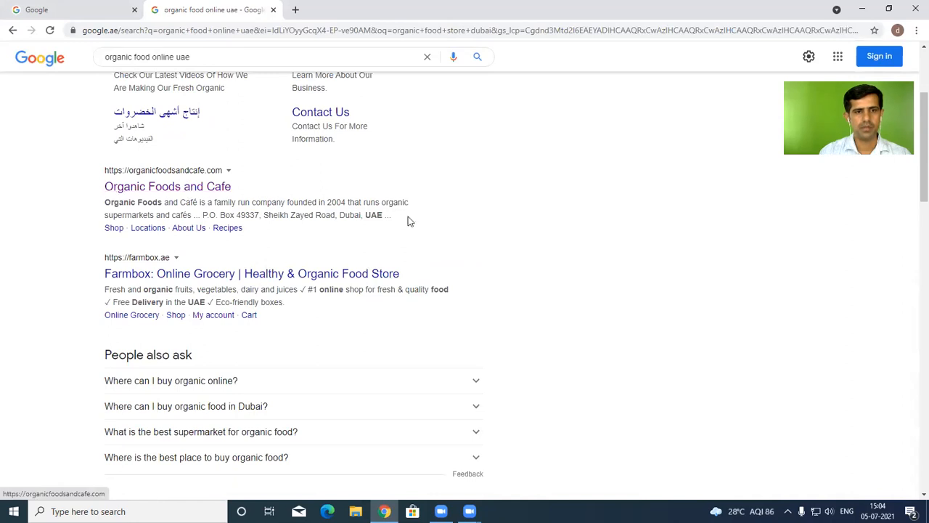
scroll(408, 220, up, 3)
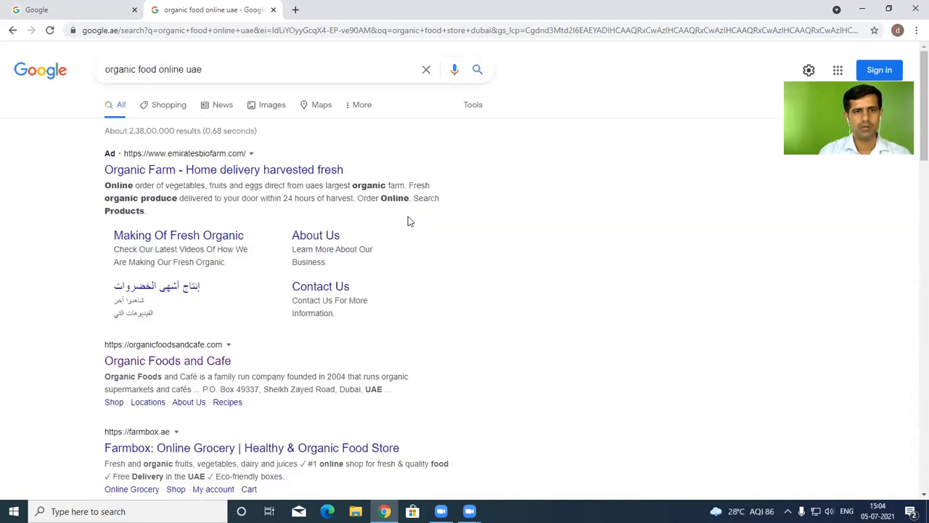
click(225, 68)
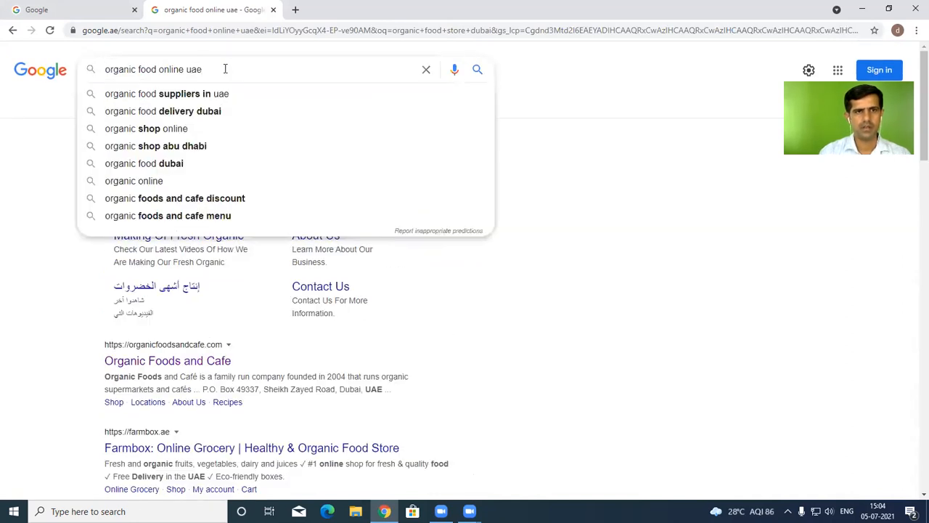
key(BackSpace)
key(BackSpace)
key(BackSpace)
key(BackSpace)
key(BackSpace)
key(BackSpace)
key(BackSpace)
key(BackSpace)
key(BackSpace)
key(BackSpace)
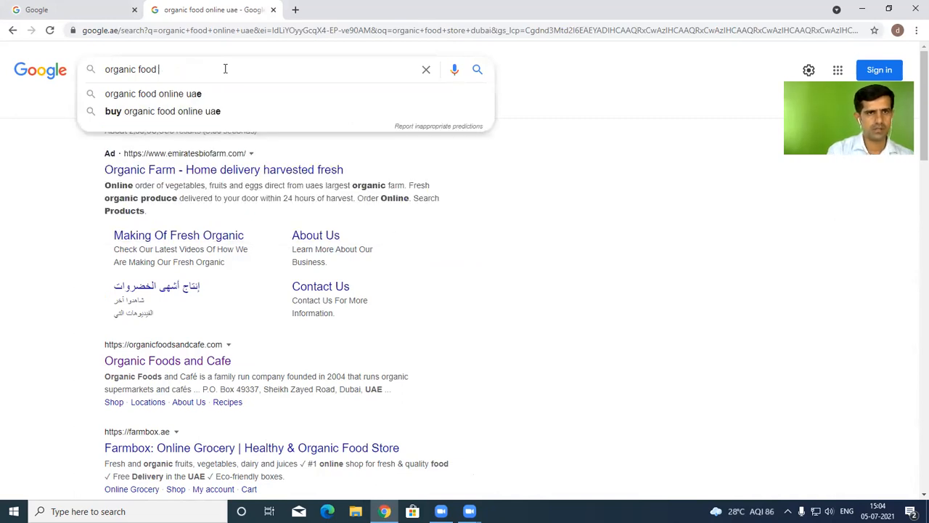
text(sto)
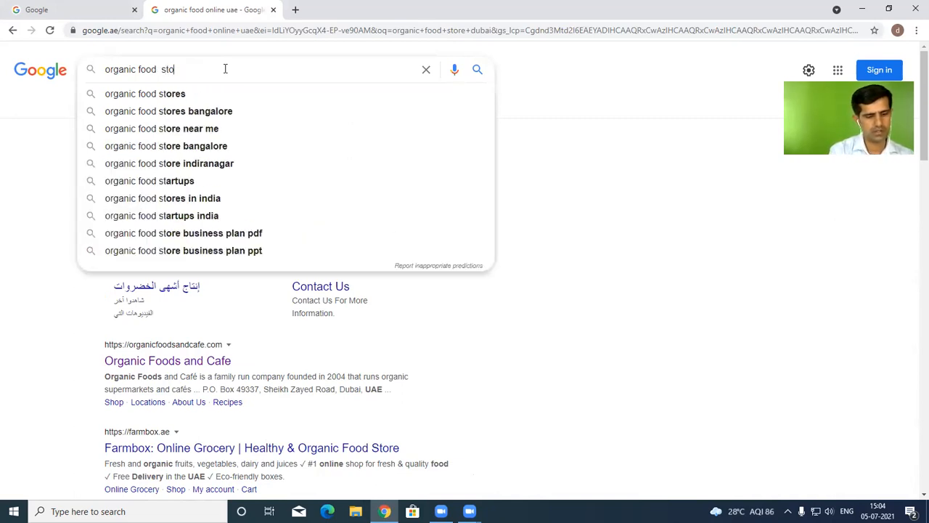
text(re dubai)
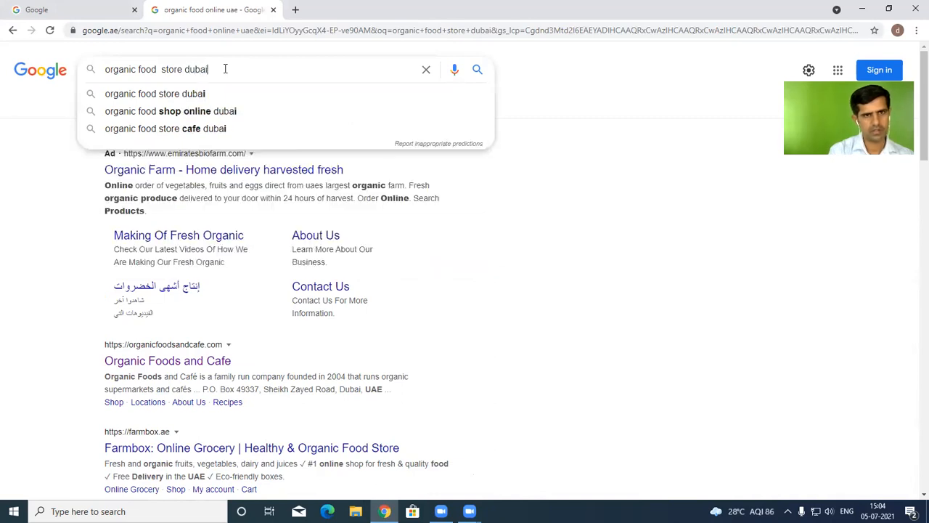
click(201, 97)
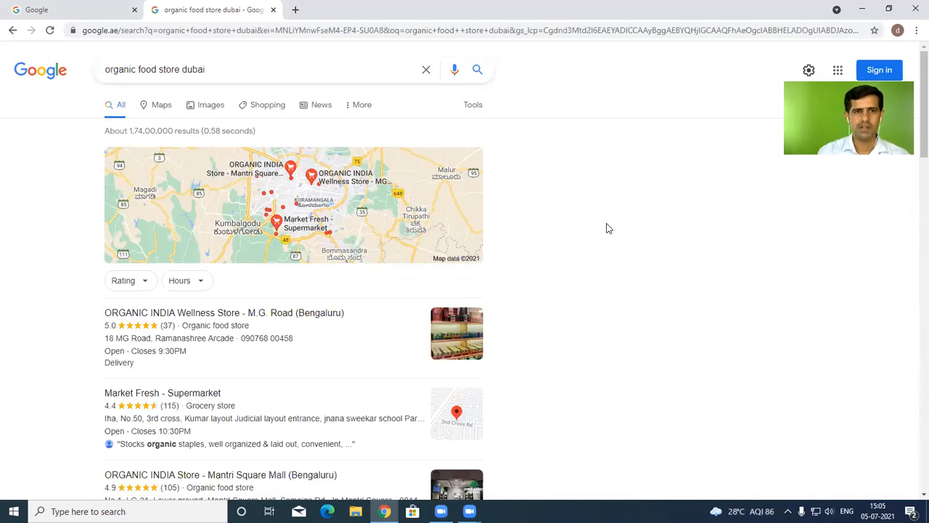
Look over the results, then return to the Google UAE home page tab
scroll(609, 228, down, 2)
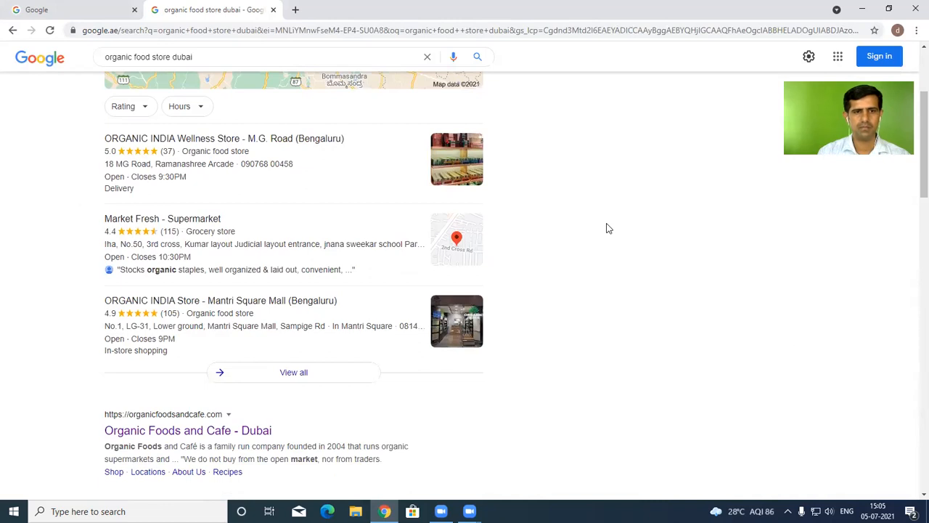
scroll(608, 228, up, 2)
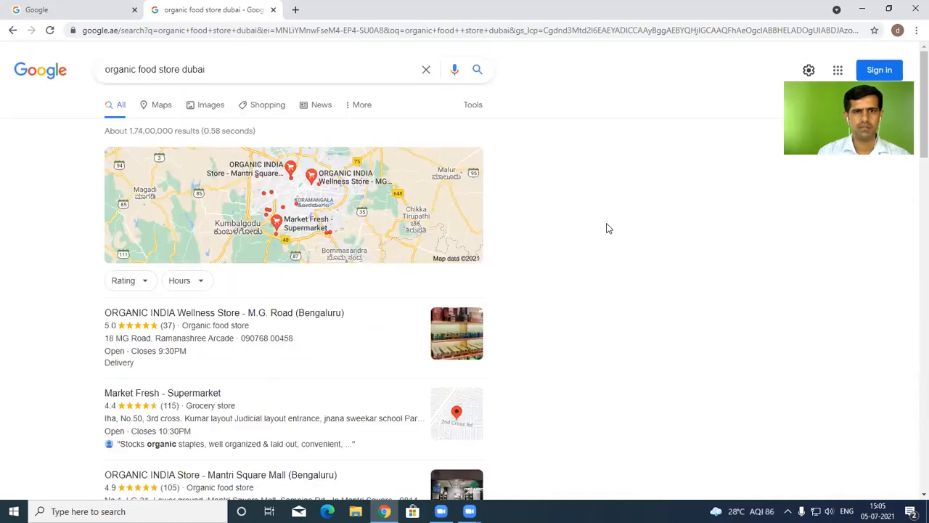
click(159, 69)
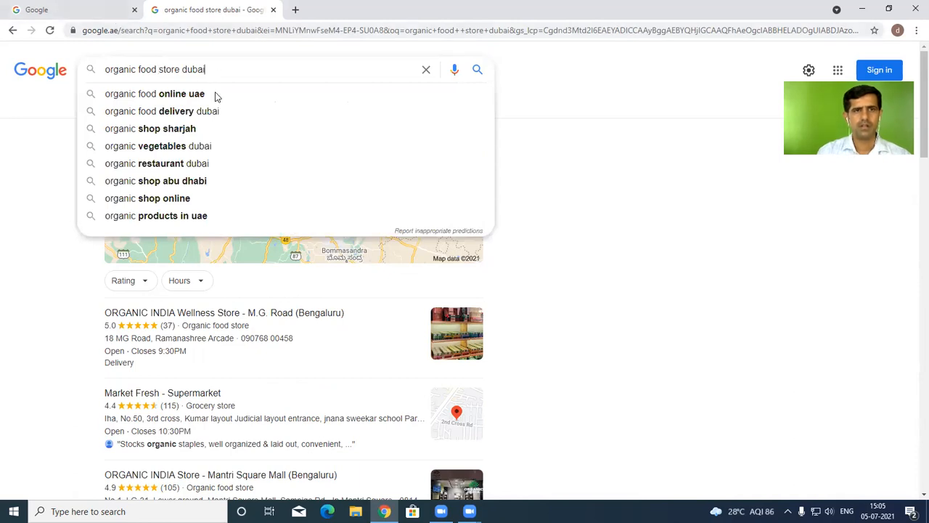
click(96, 14)
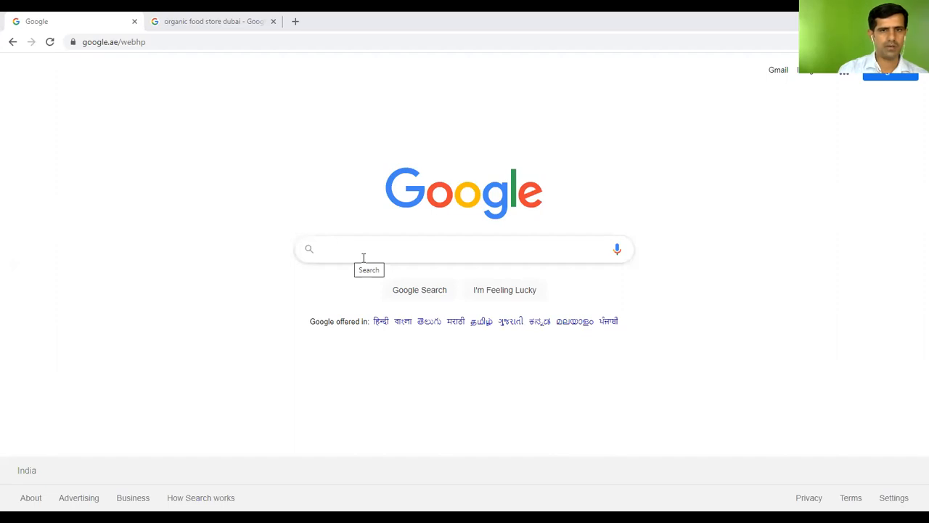
Search for 'organic food store dubai' from the home page and browse the results
click(368, 250)
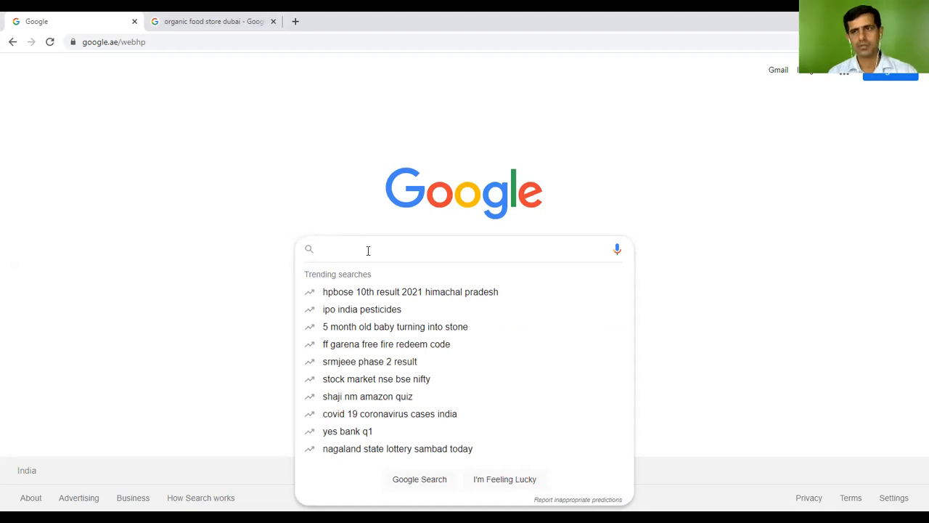
text(o)
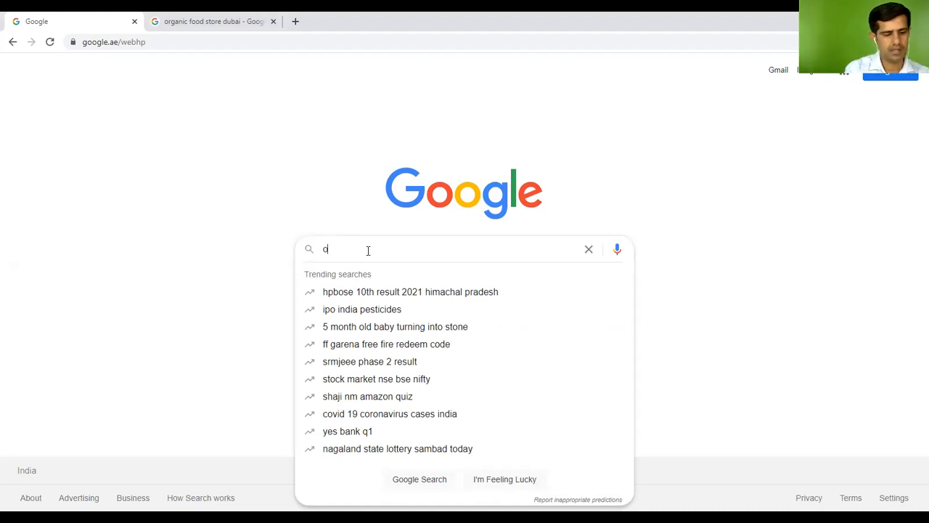
text(ragic )
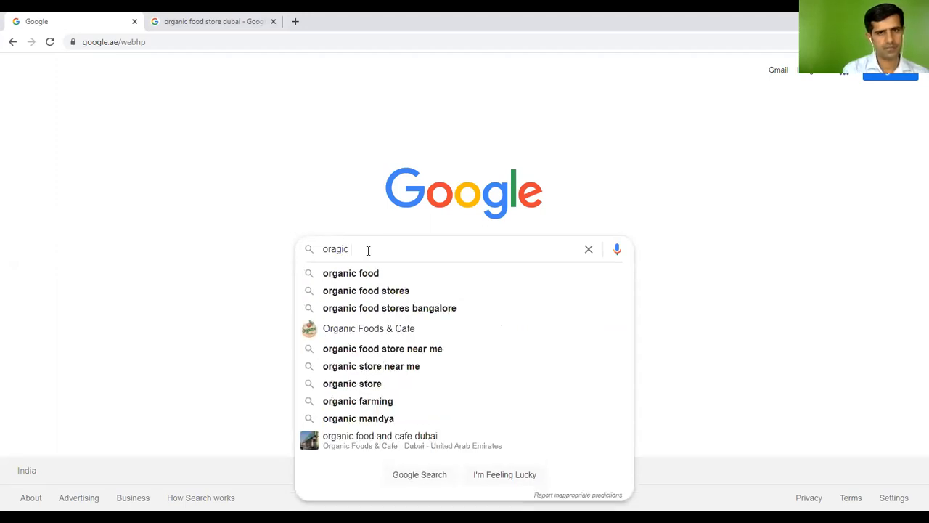
text(food)
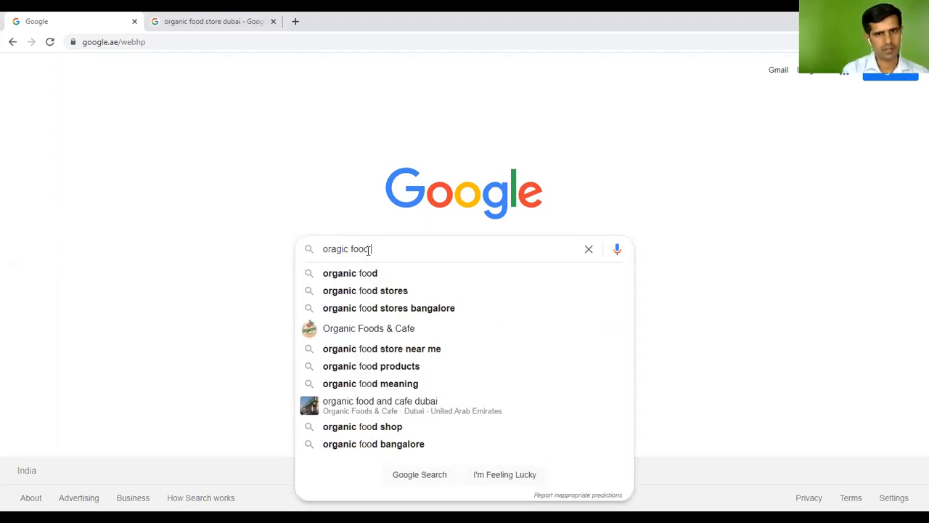
text( st)
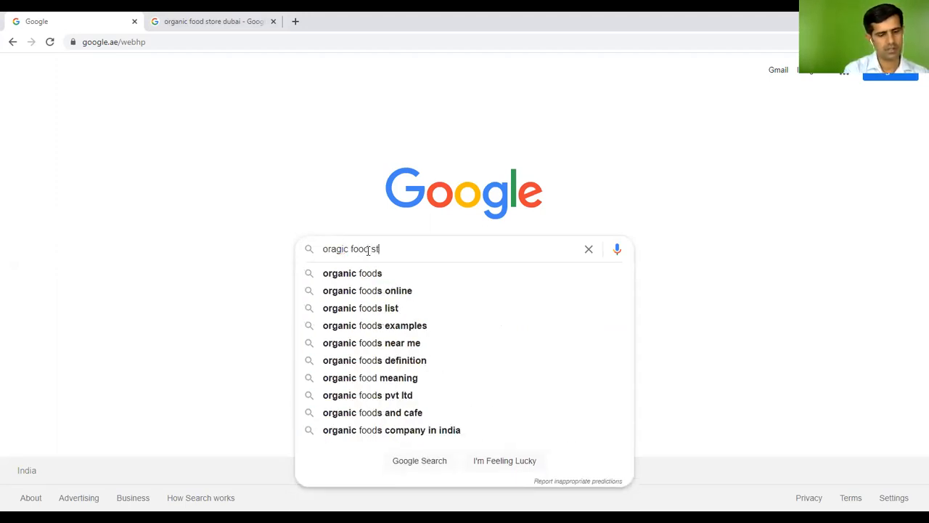
text(ore dubai)
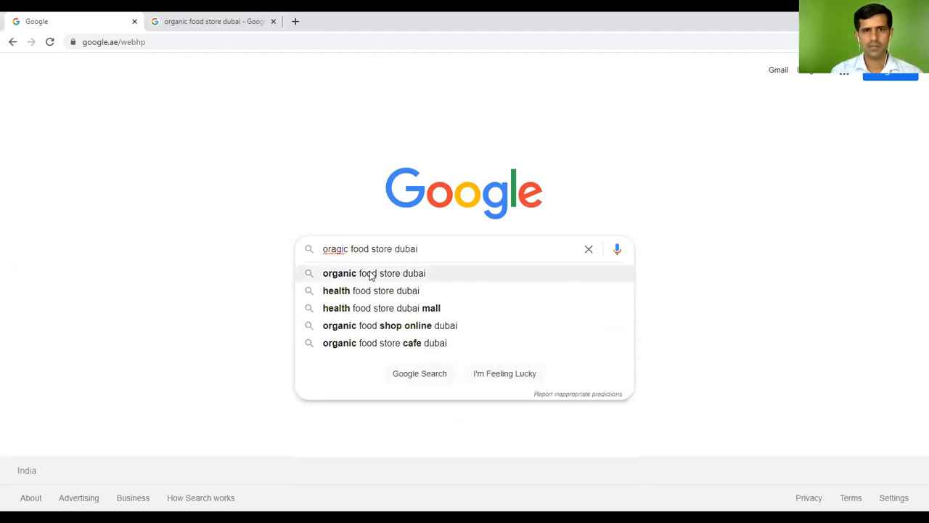
click(370, 273)
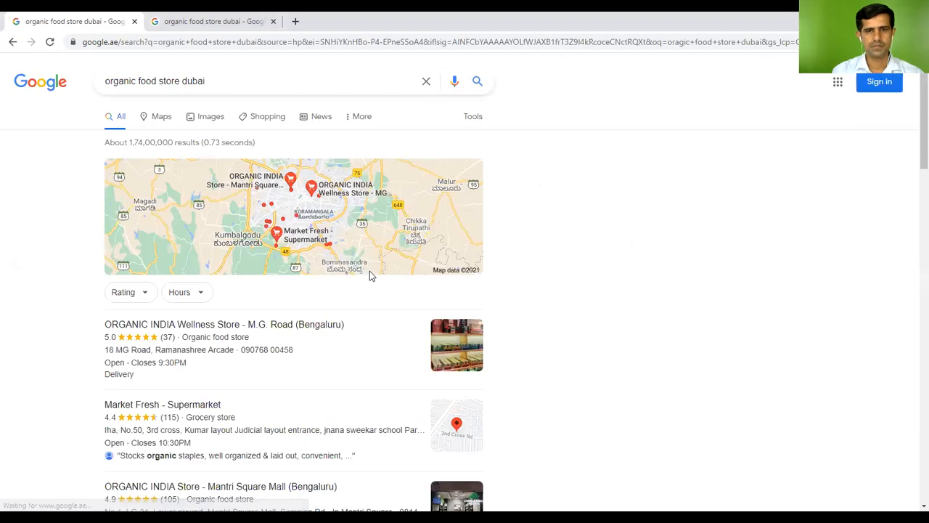
scroll(388, 272, down, 4)
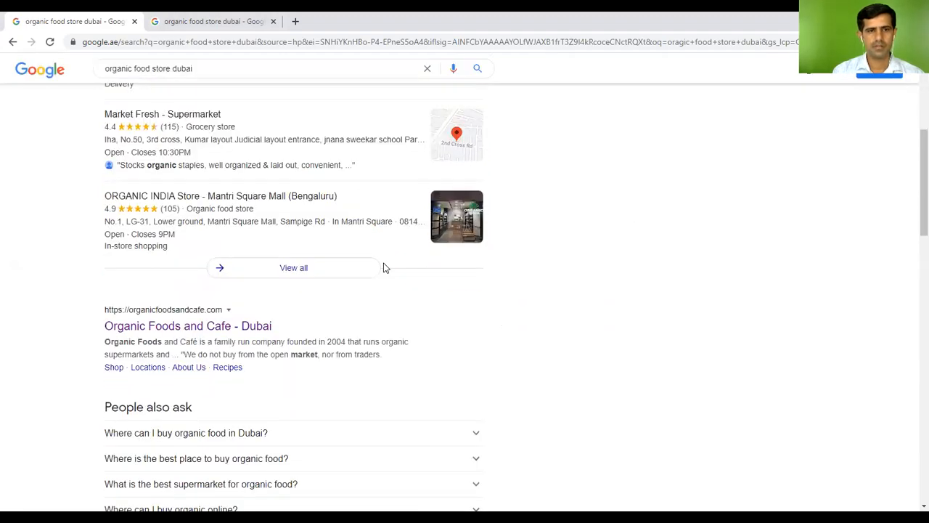
scroll(385, 268, down, 2)
scroll(385, 268, up, 6)
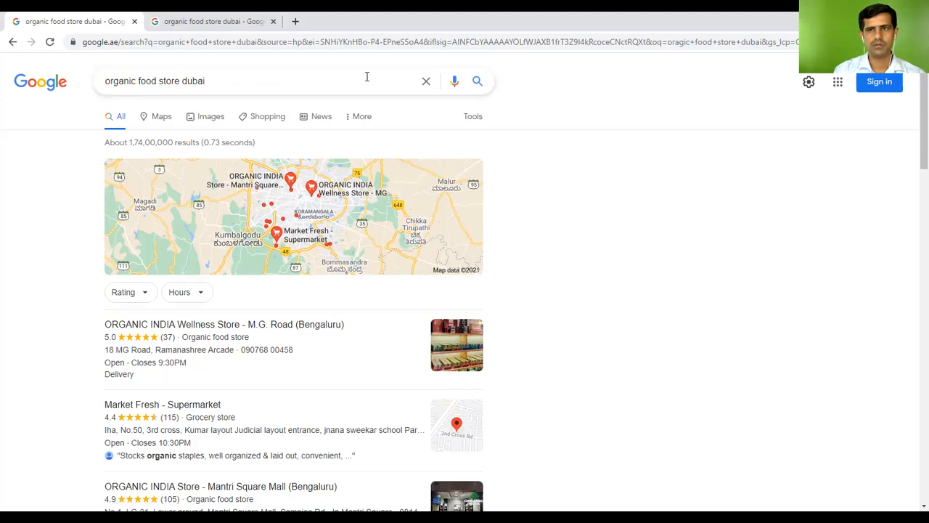
scroll(368, 254, down, 8)
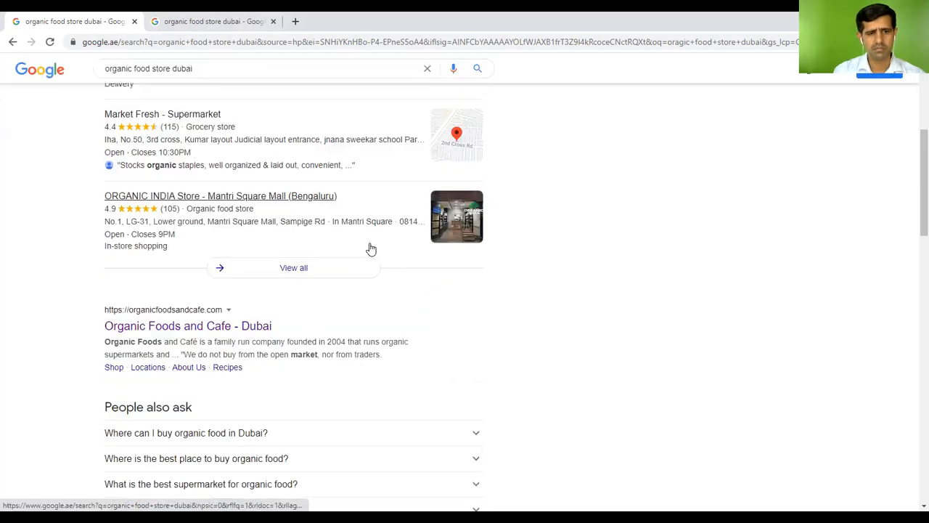
scroll(369, 249, up, 8)
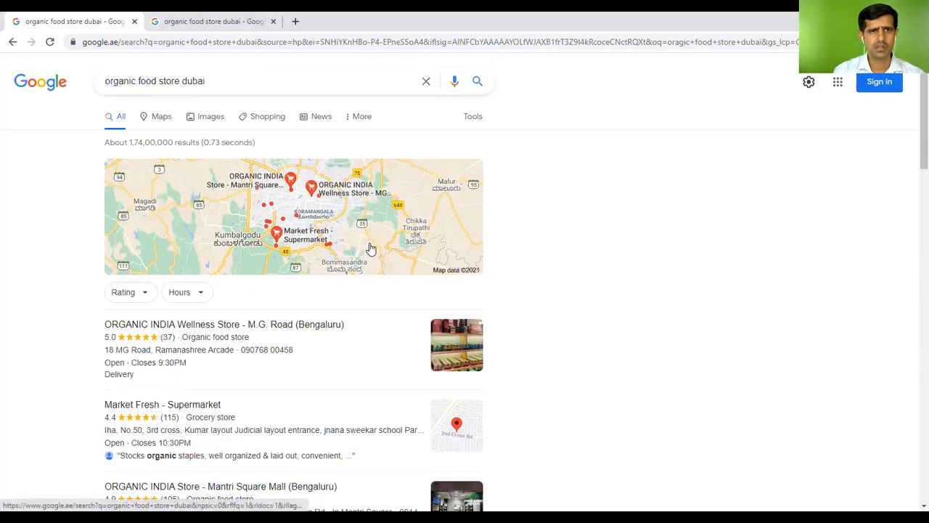
Switch to 'organic food delivery dubai' and open the first Organic Foods & Cafe listing
click(220, 80)
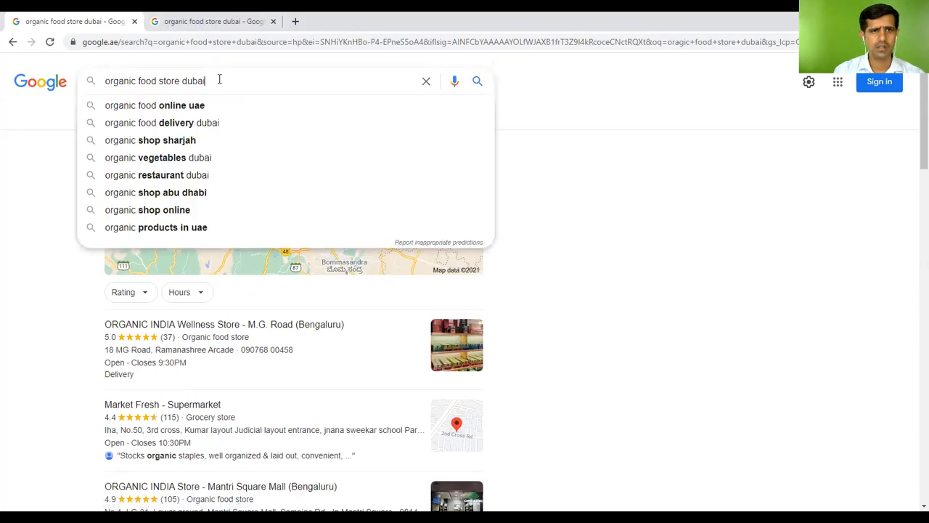
click(215, 122)
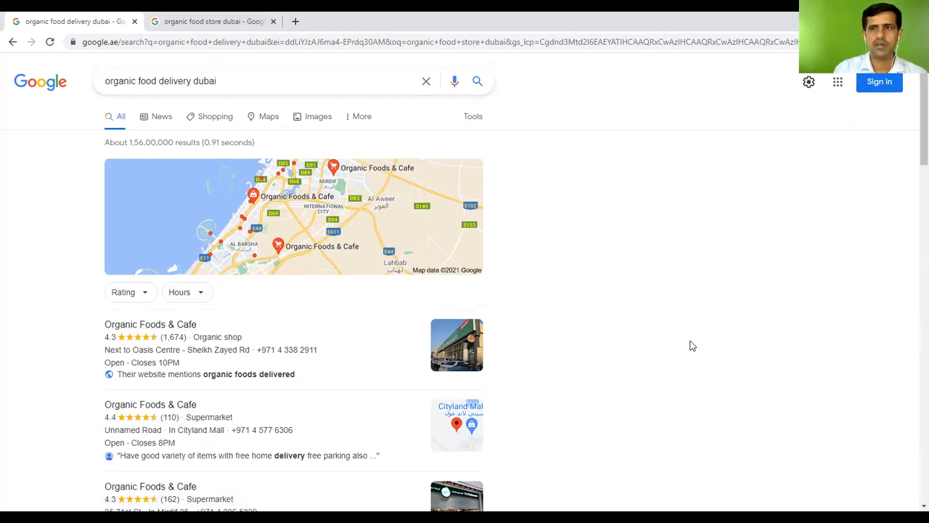
scroll(693, 334, down, 2)
scroll(692, 334, up, 2)
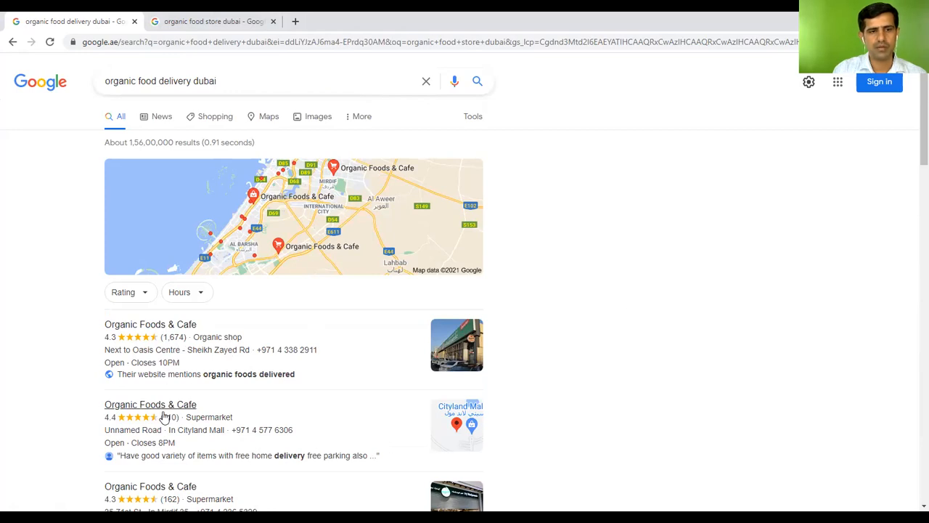
scroll(794, 293, down, 2)
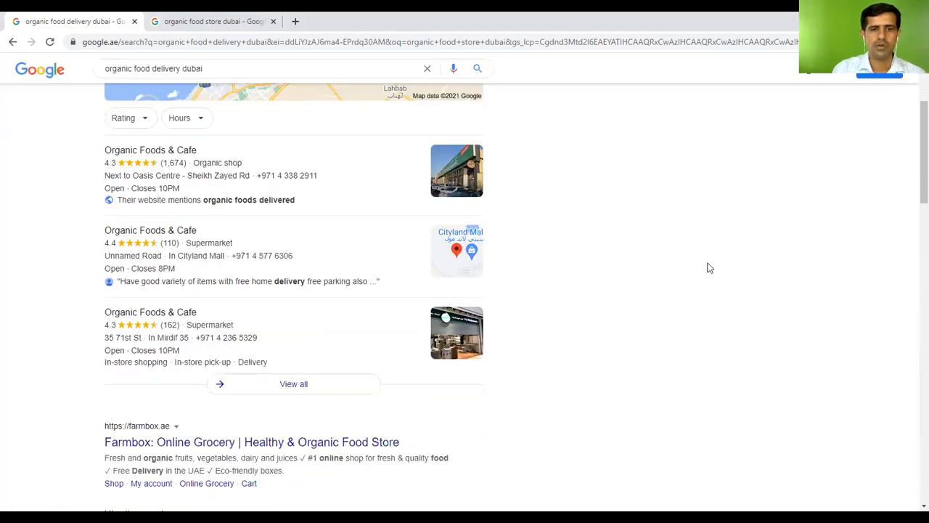
scroll(729, 299, up, 2)
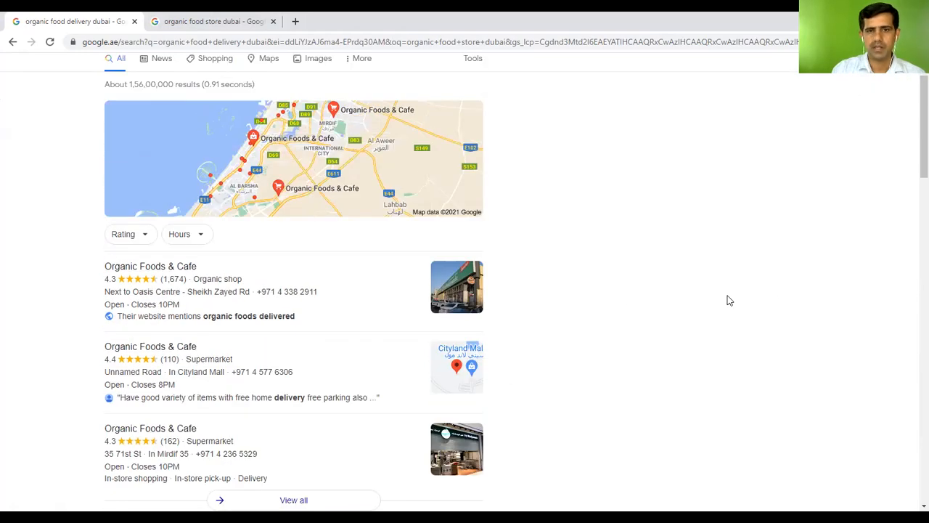
scroll(729, 299, up, 1)
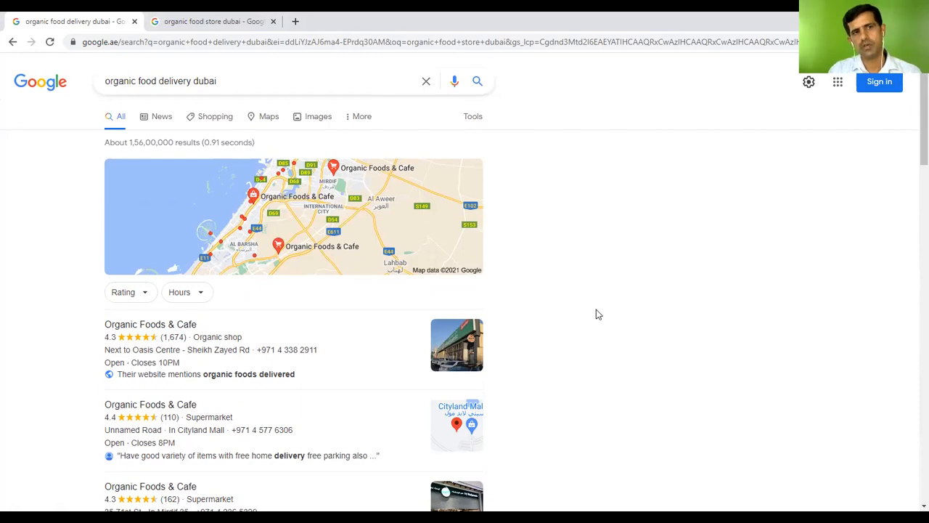
click(168, 326)
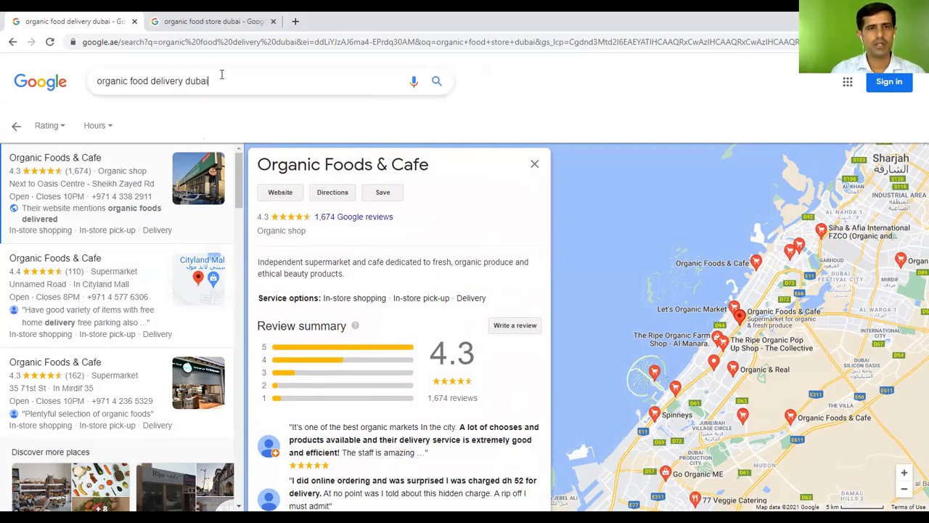
Replace the query with 'google my' and choose the 'google my business' suggestion
key(BackSpace)
key(BackSpace)
key(BackSpace)
key(BackSpace)
key(BackSpace)
key(BackSpace)
key(BackSpace)
key(BackSpace)
key(BackSpace)
key(BackSpace)
key(BackSpace)
key(BackSpace)
key(BackSpace)
key(BackSpace)
key(BackSpace)
key(BackSpace)
key(BackSpace)
key(BackSpace)
key(BackSpace)
key(BackSpace)
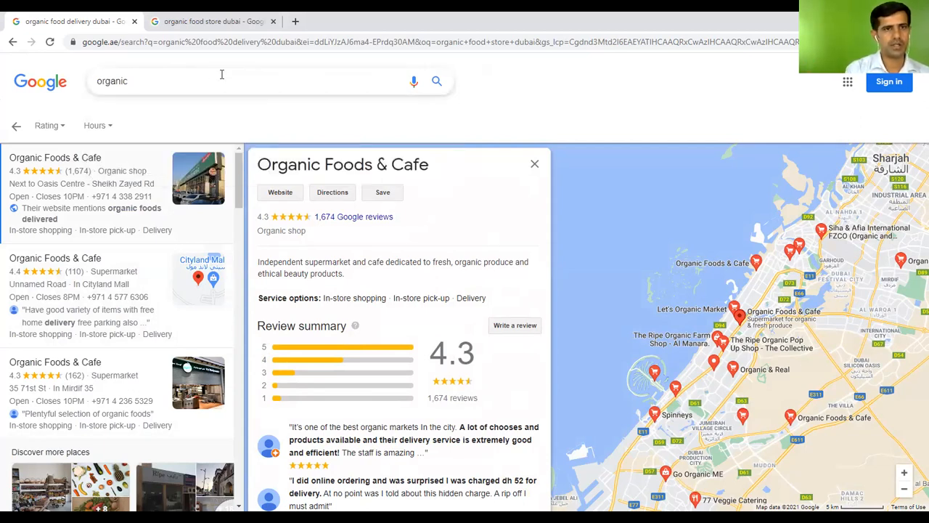
text(google)
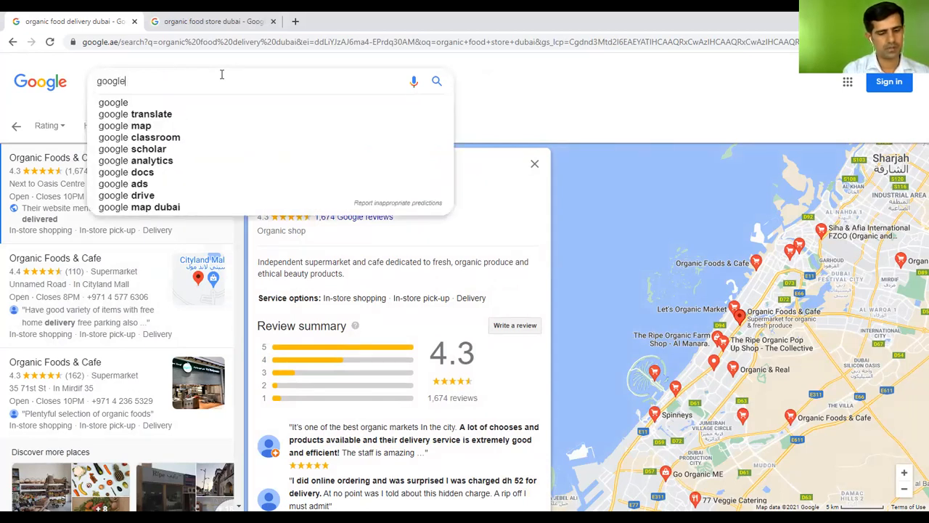
text( my)
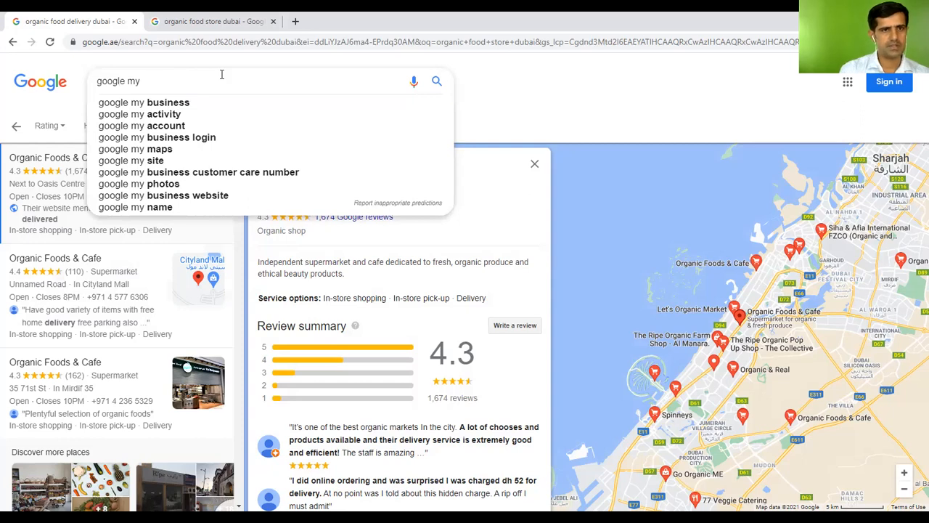
click(195, 105)
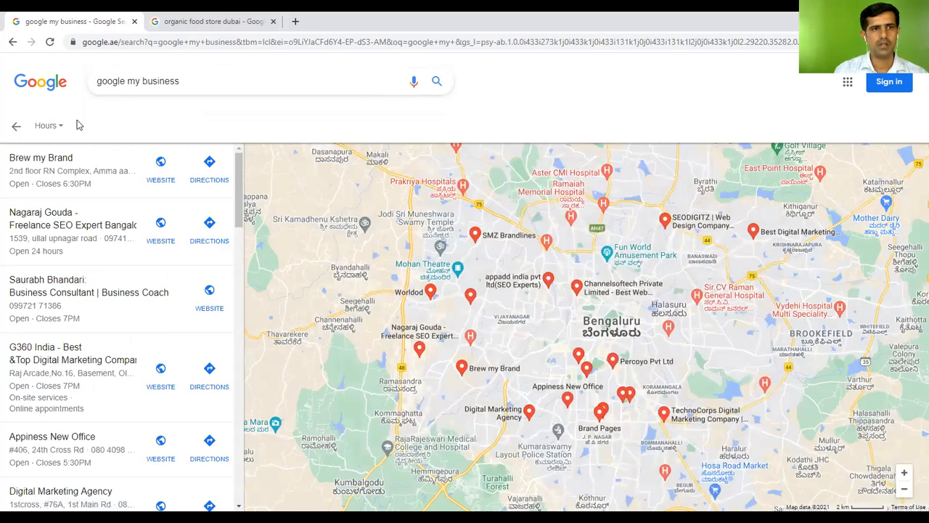
Clear the search box and address bar, and close the organic food results tab
drag(178, 82, 82, 82)
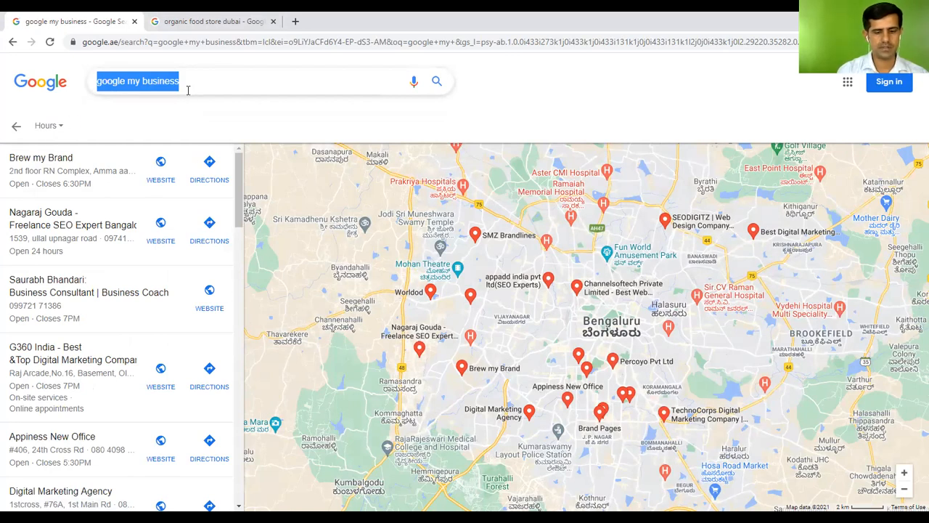
key(BackSpace)
click(295, 42)
key(BackSpace)
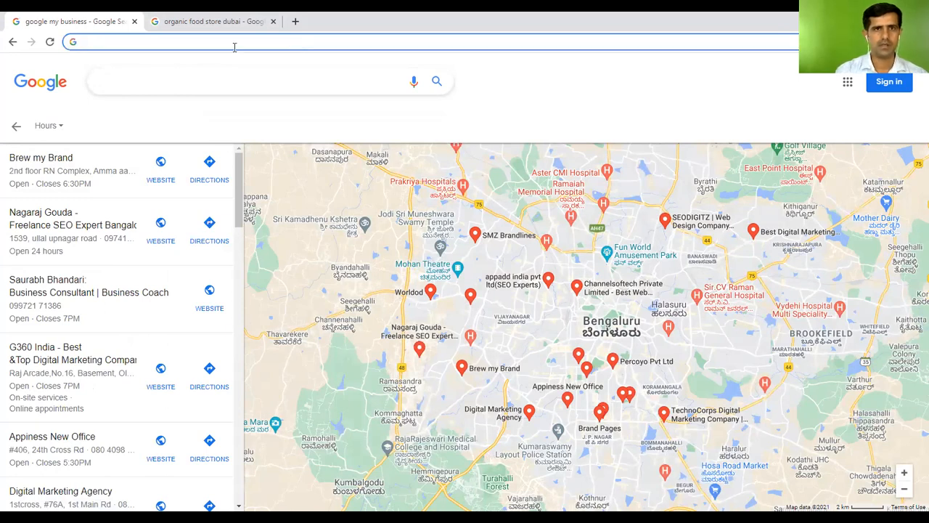
click(273, 21)
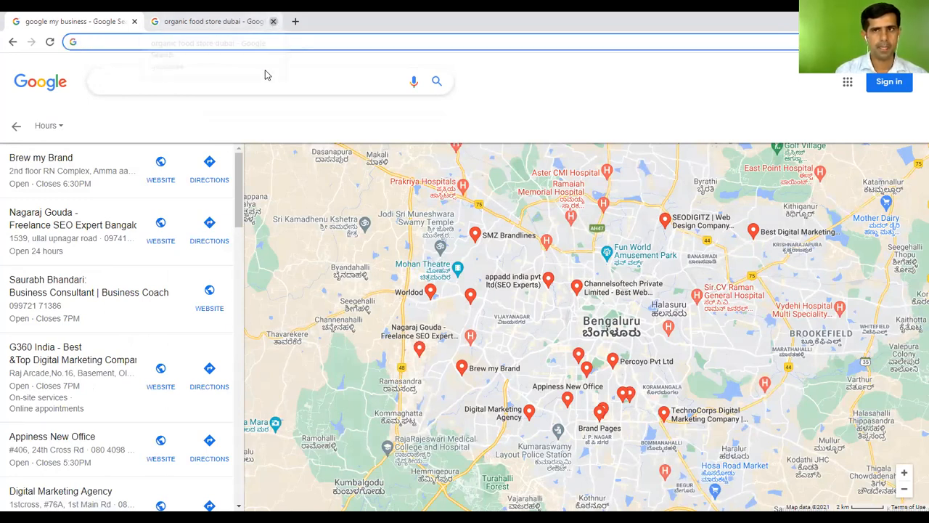
Search 'google my business' from the address bar
text(gogole)
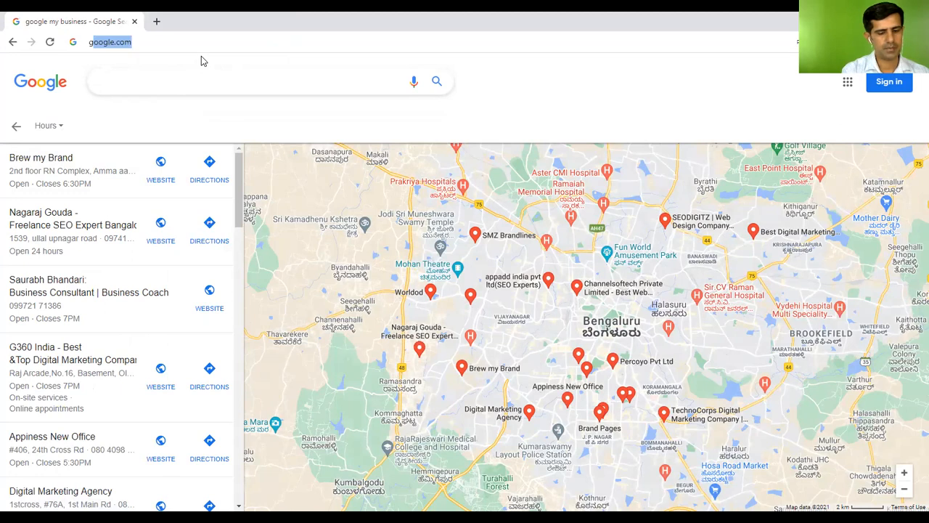
key(BackSpace)
key(BackSpace)
key(BackSpace)
key(BackSpace)
key(BackSpace)
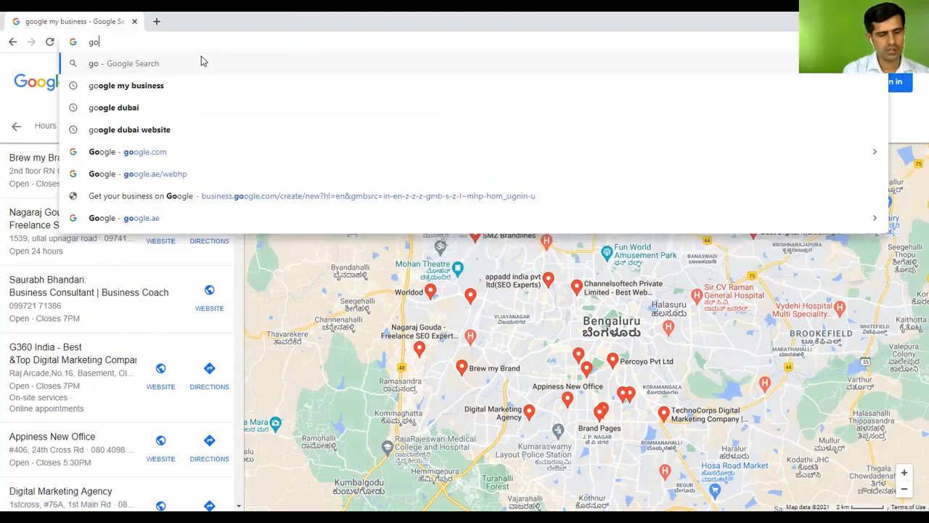
text(ogle)
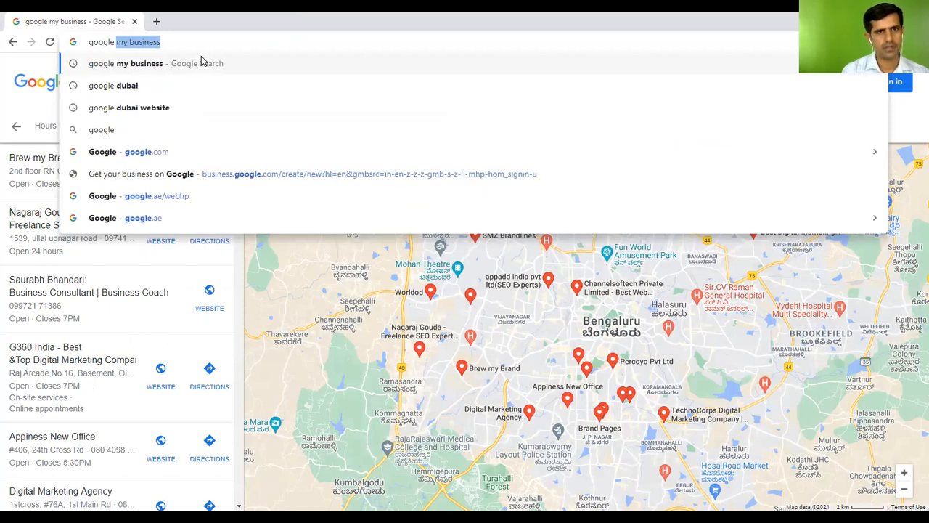
key(Right)
key(Return)
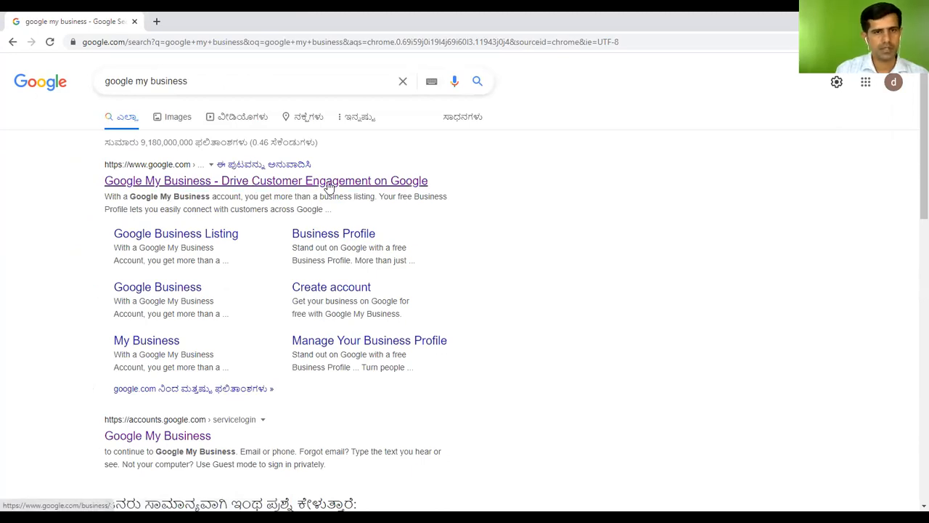
Open Google My Business in a new tab, sign in, and close the search results tab
right_click(306, 185)
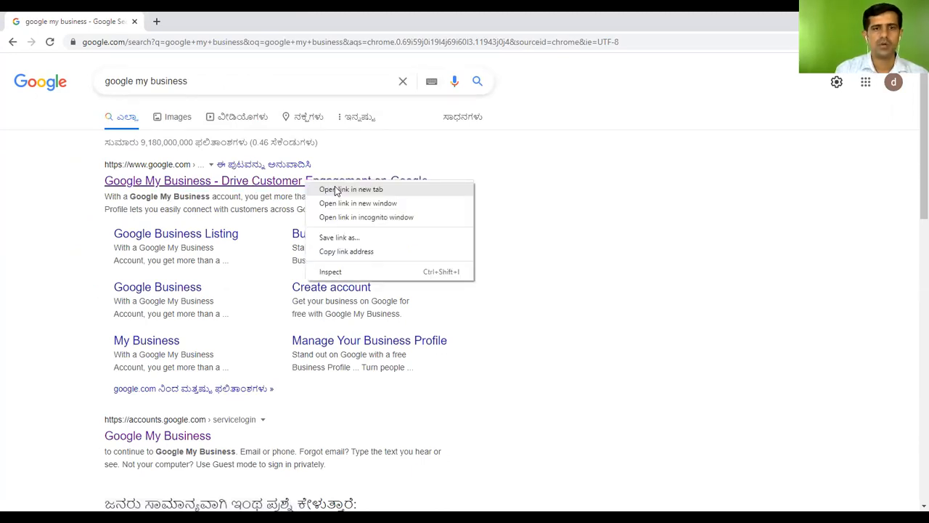
click(336, 189)
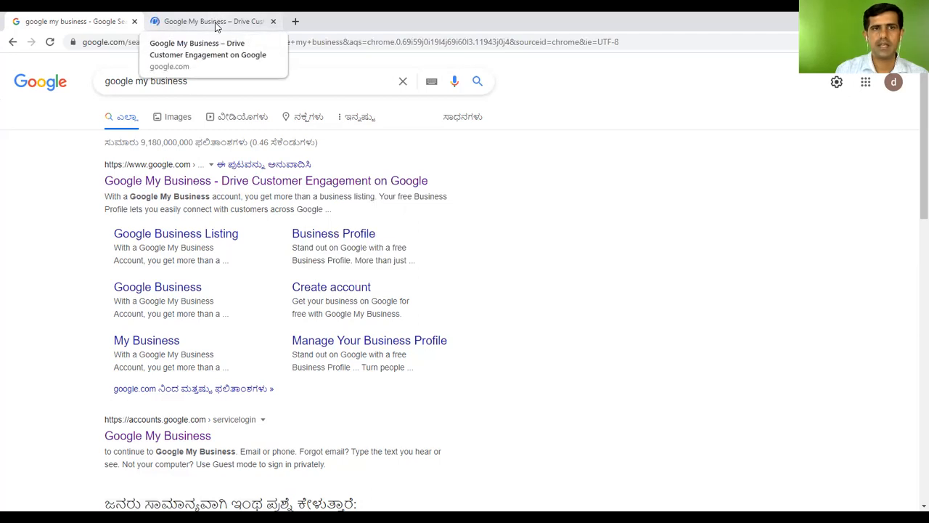
click(213, 21)
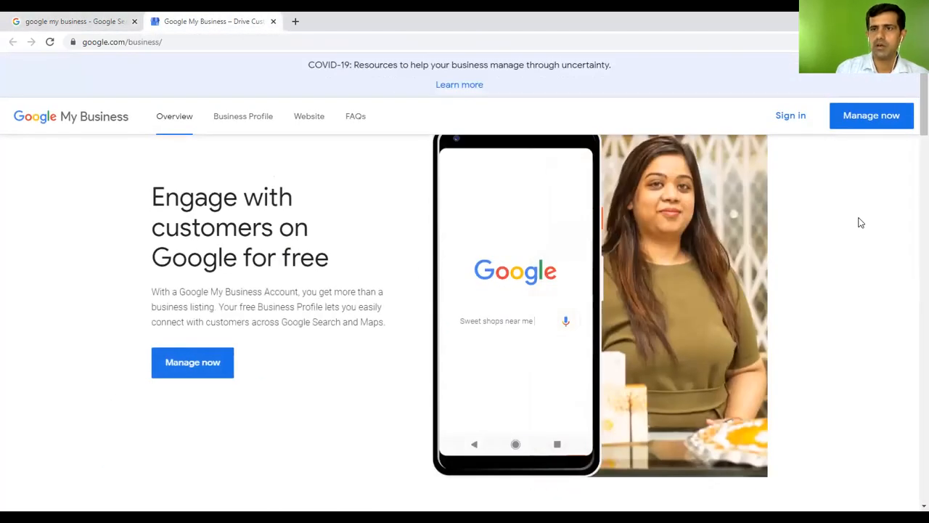
click(787, 119)
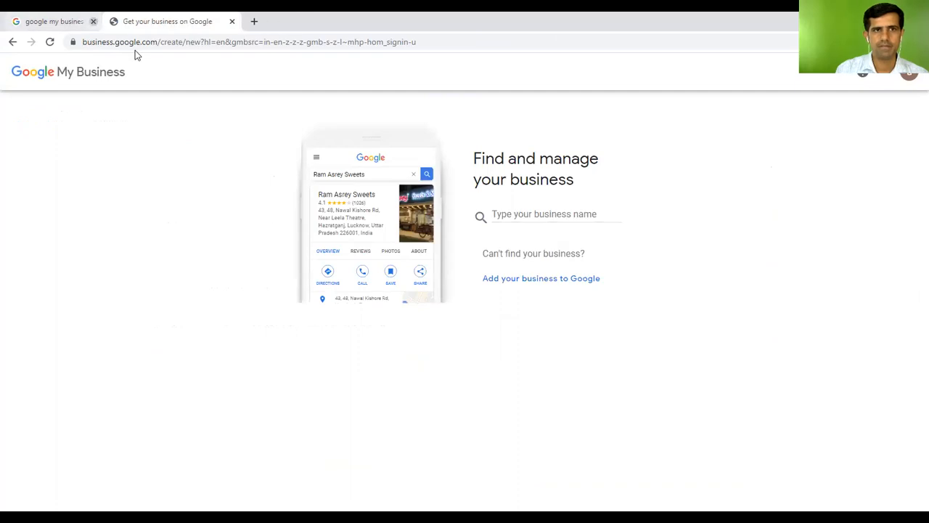
click(93, 21)
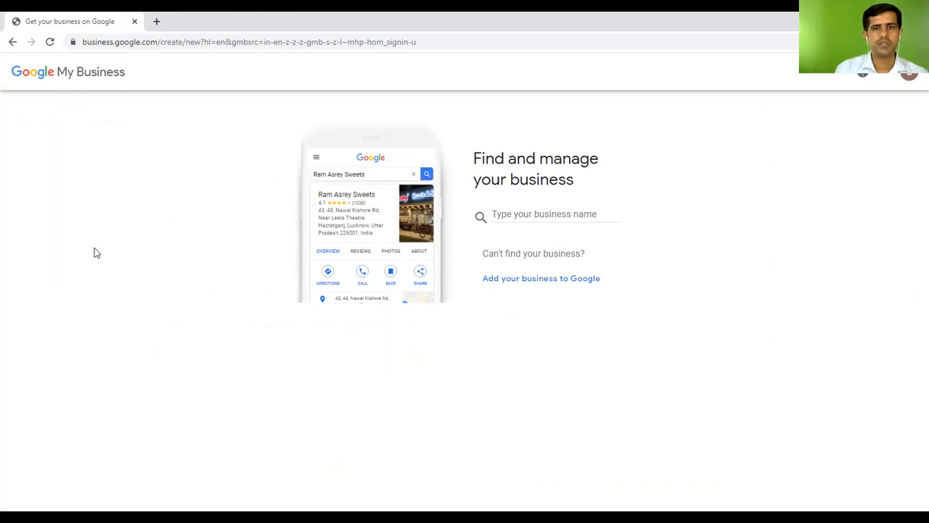
click(546, 218)
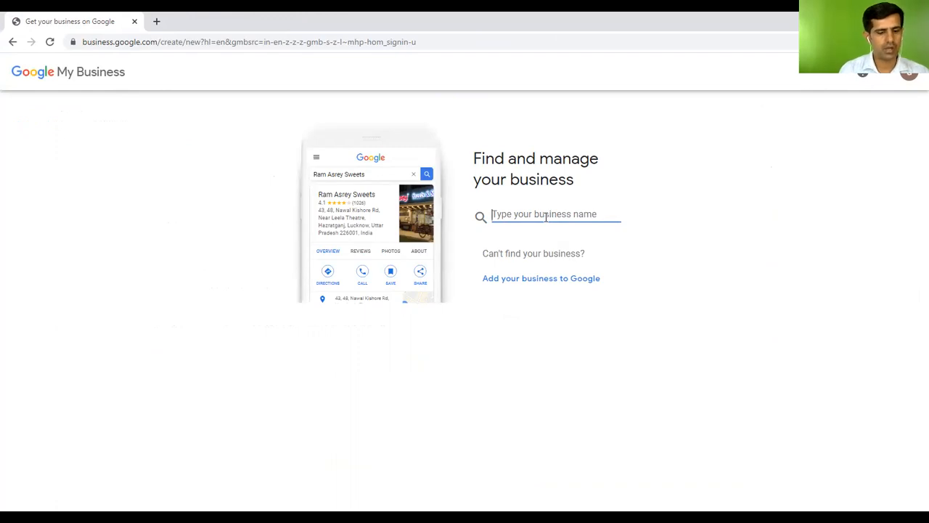
Enter 'organic health store' as the business name and create a business with that name
text(organi)
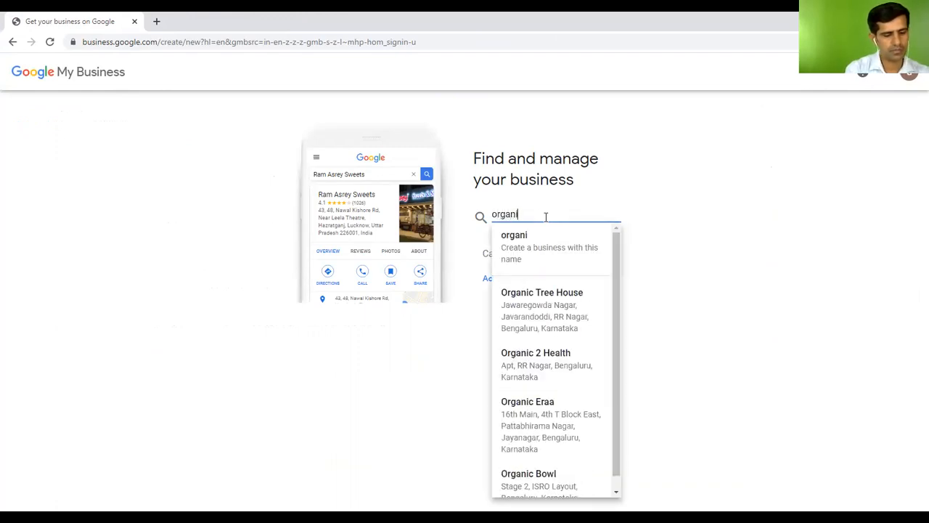
text(c health )
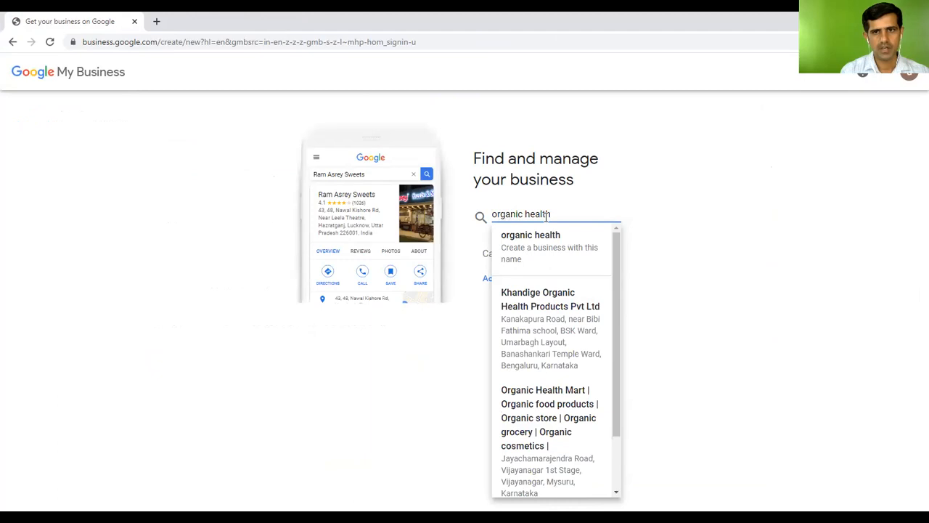
text(store)
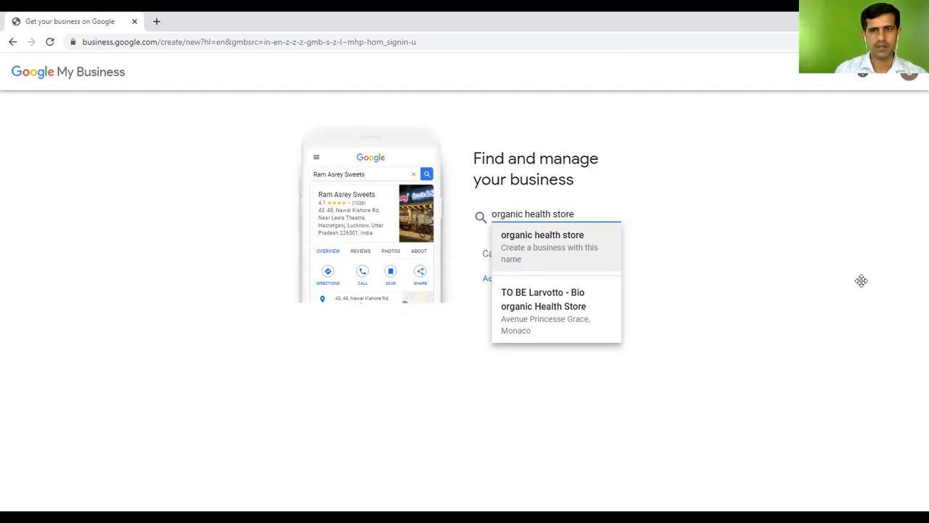
click(563, 240)
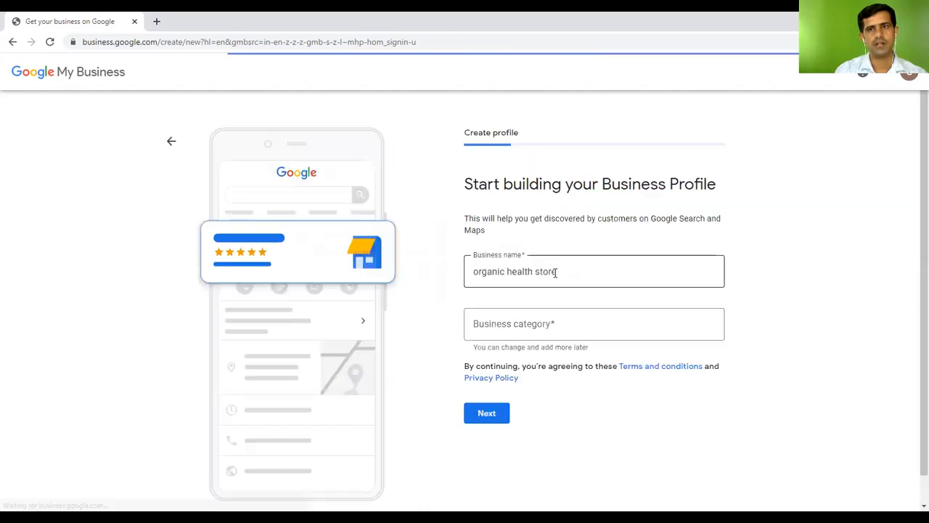
Choose 'Organic Food Shop' as the business category and continue
click(596, 330)
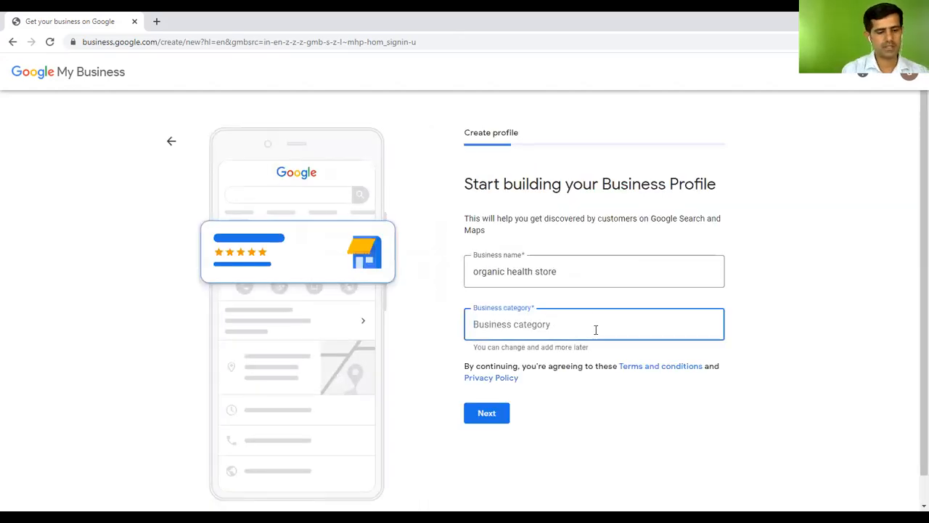
text(orga)
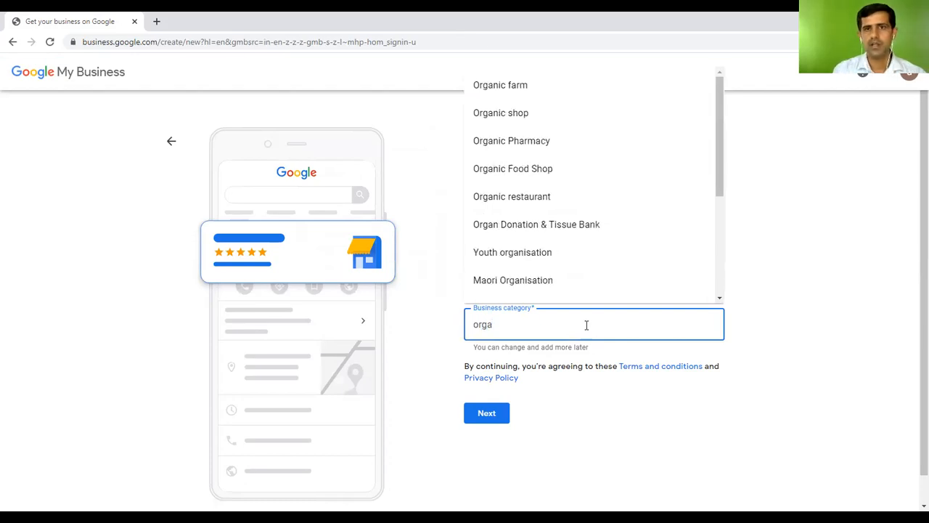
click(549, 174)
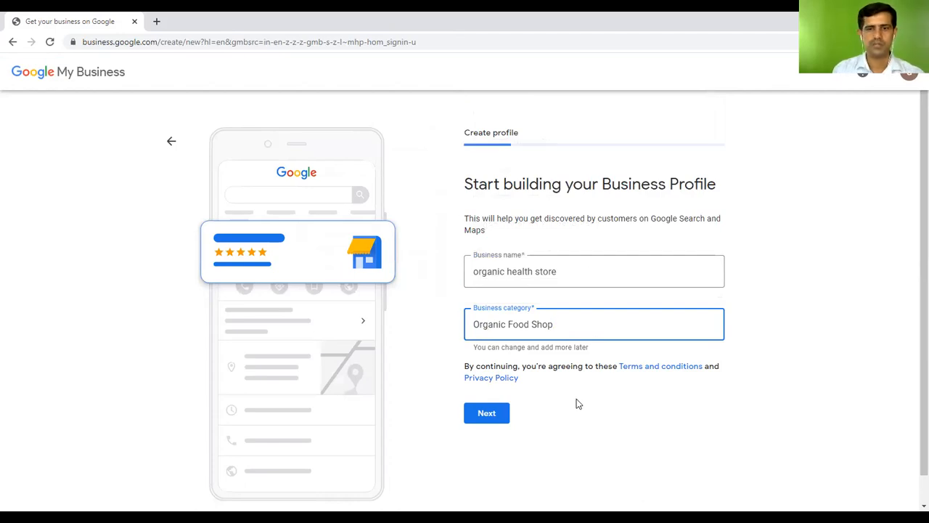
click(497, 417)
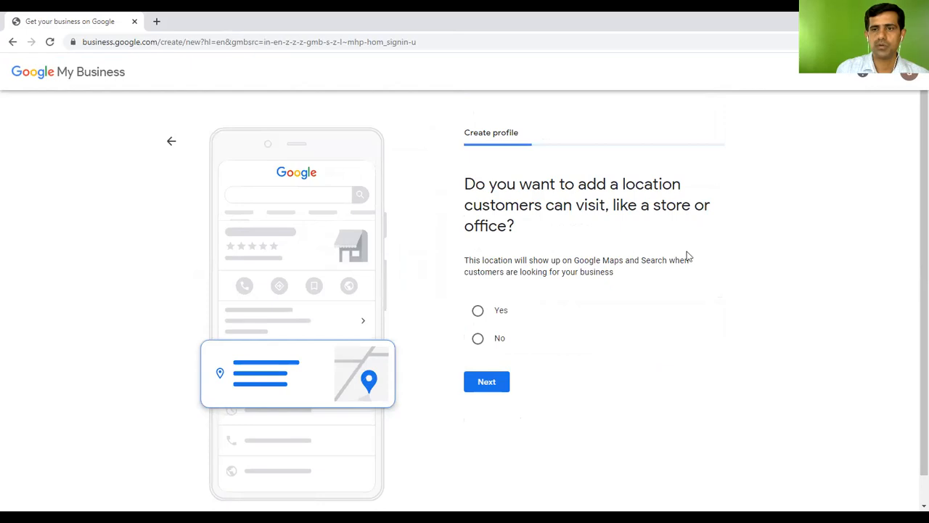
Add a customer-visitable location and set its country to United Arab Emirates
click(477, 312)
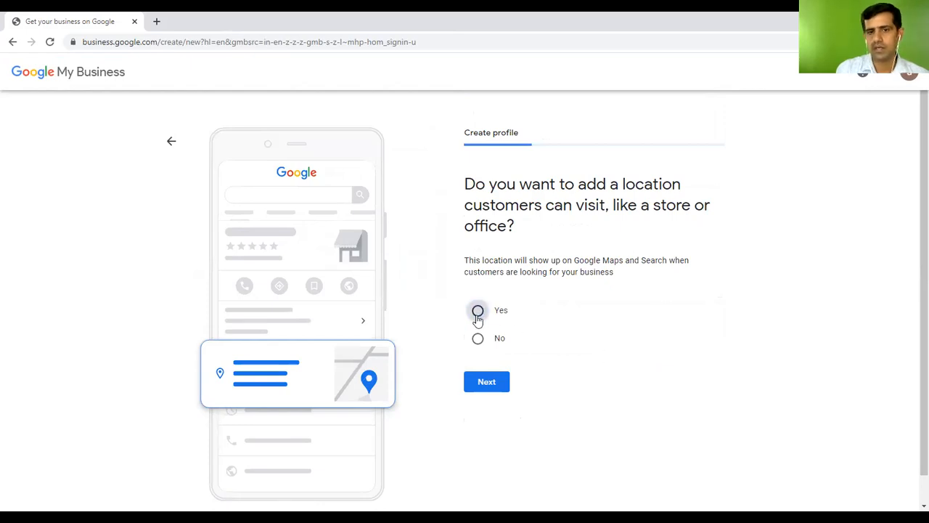
click(491, 385)
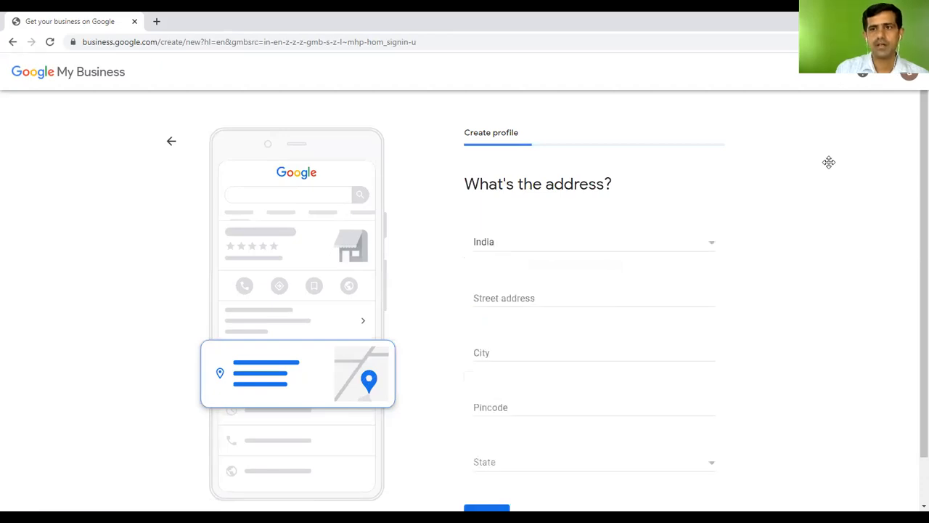
click(538, 245)
scroll(562, 320, down, 15)
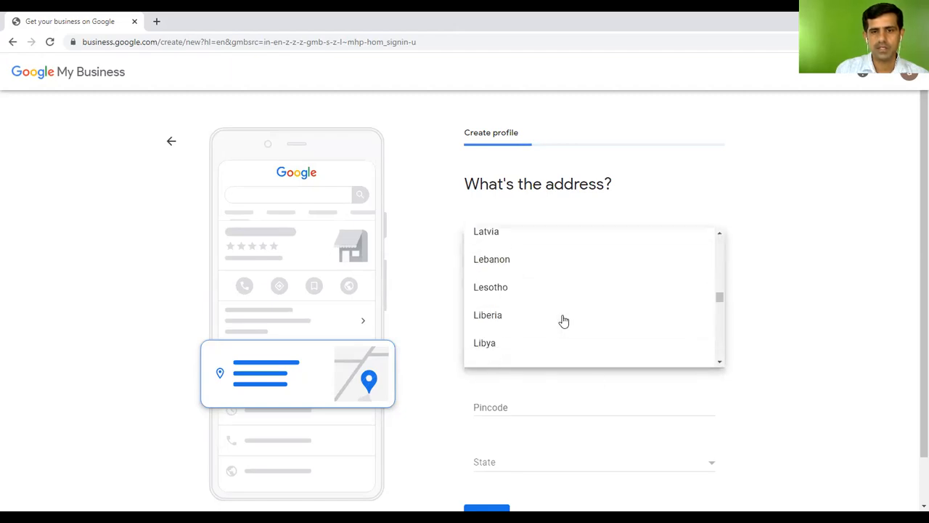
scroll(565, 321, down, 20)
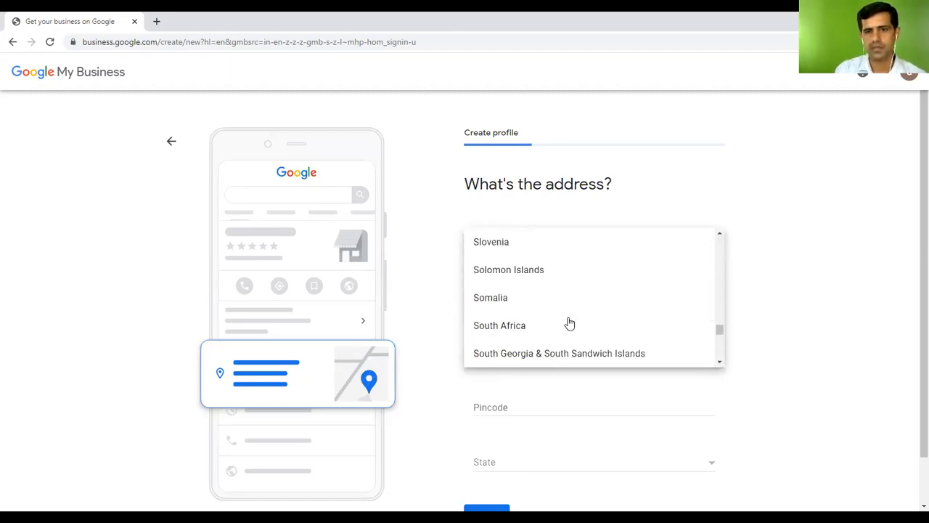
scroll(570, 323, down, 15)
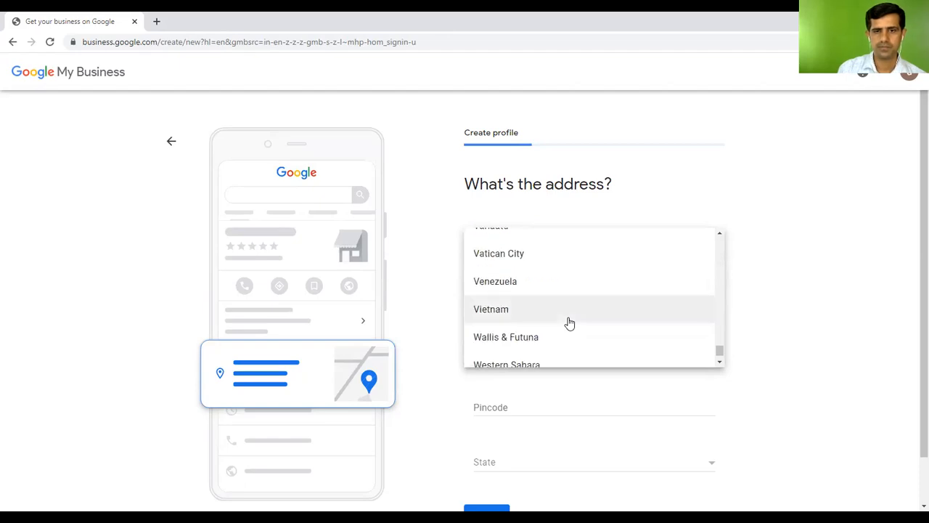
scroll(575, 325, up, 4)
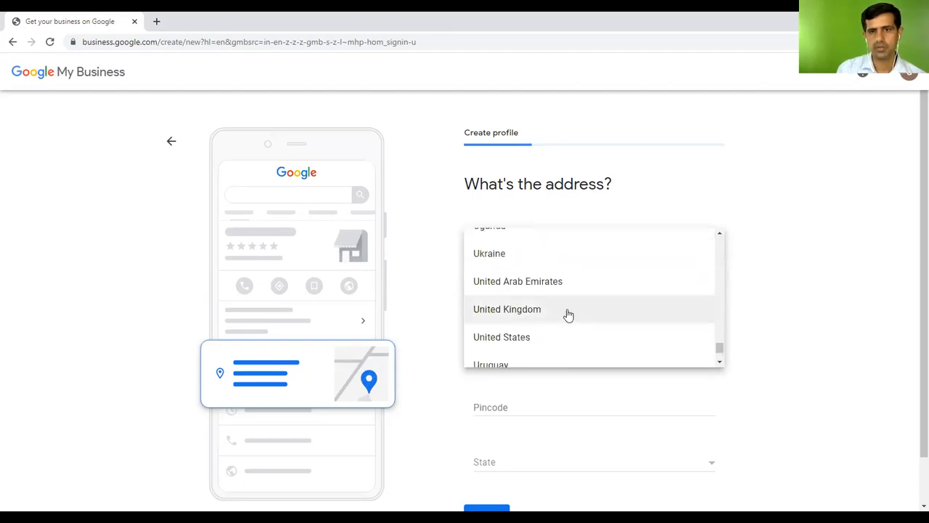
click(538, 287)
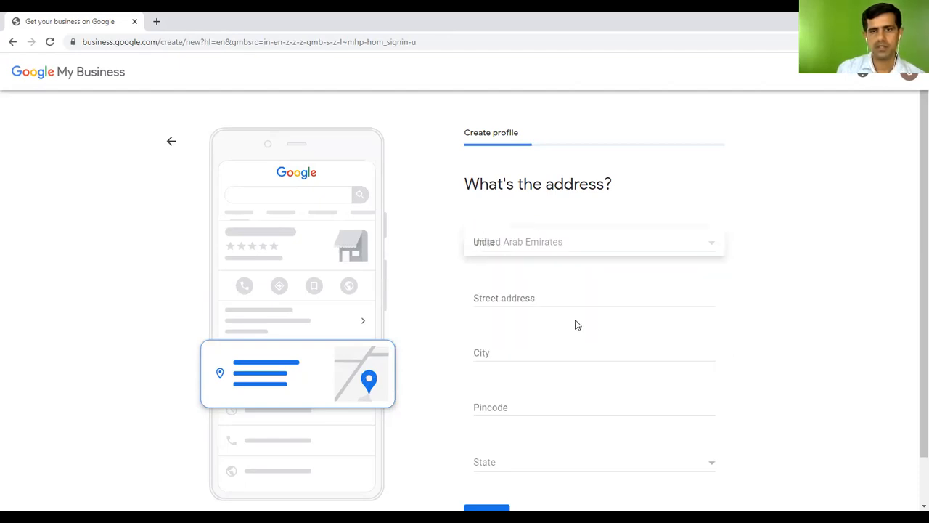
click(527, 299)
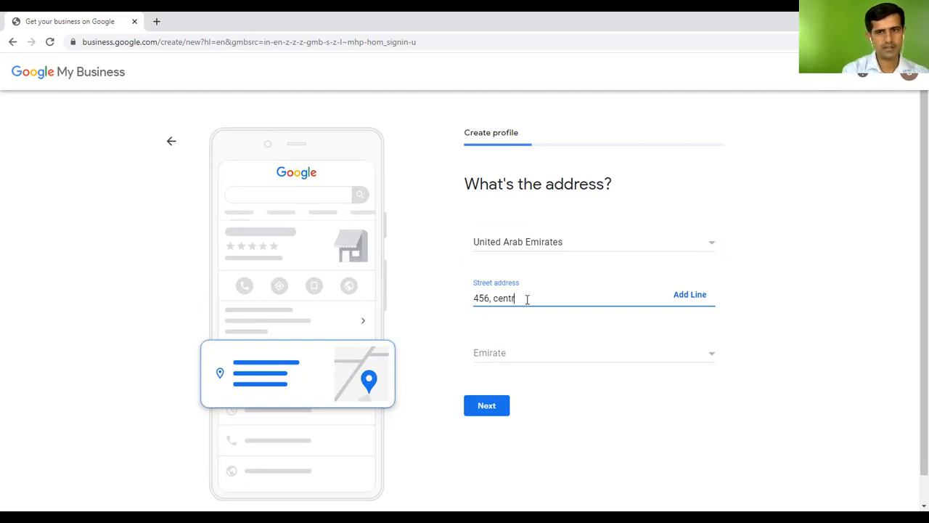
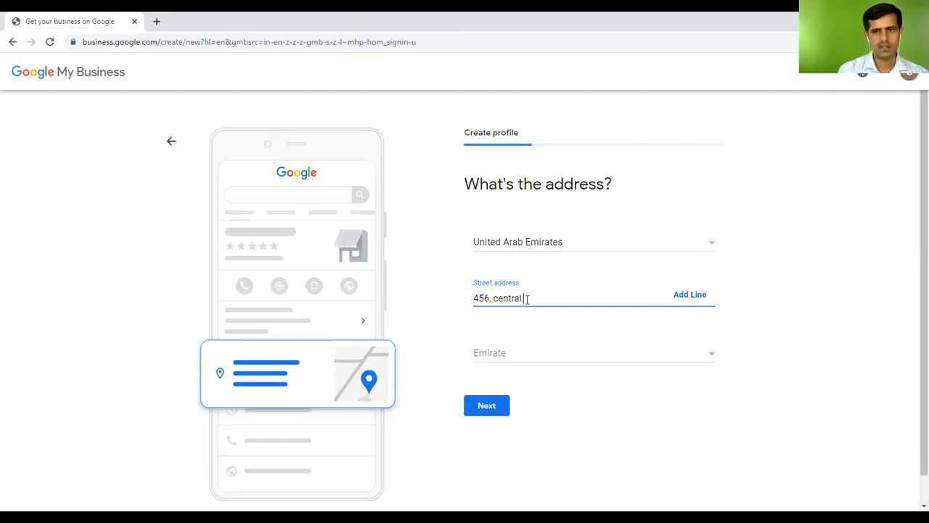
click(573, 353)
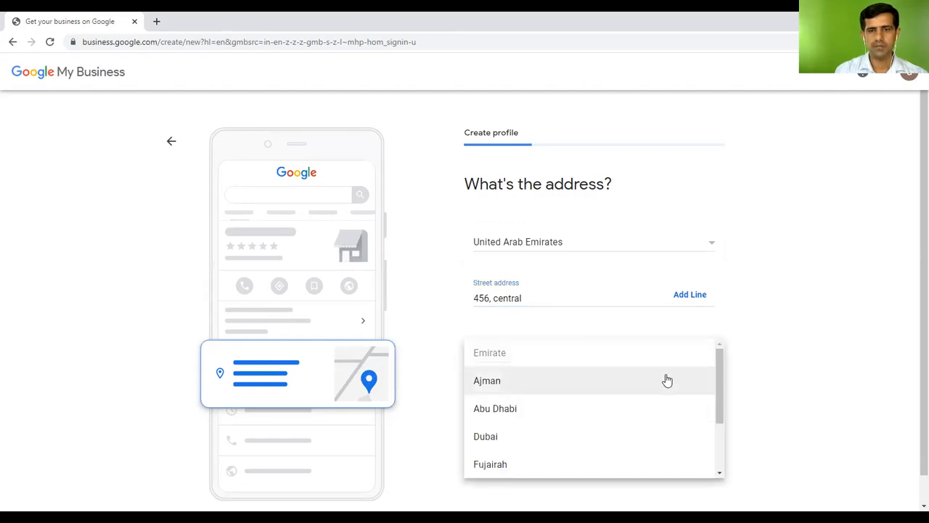
click(588, 445)
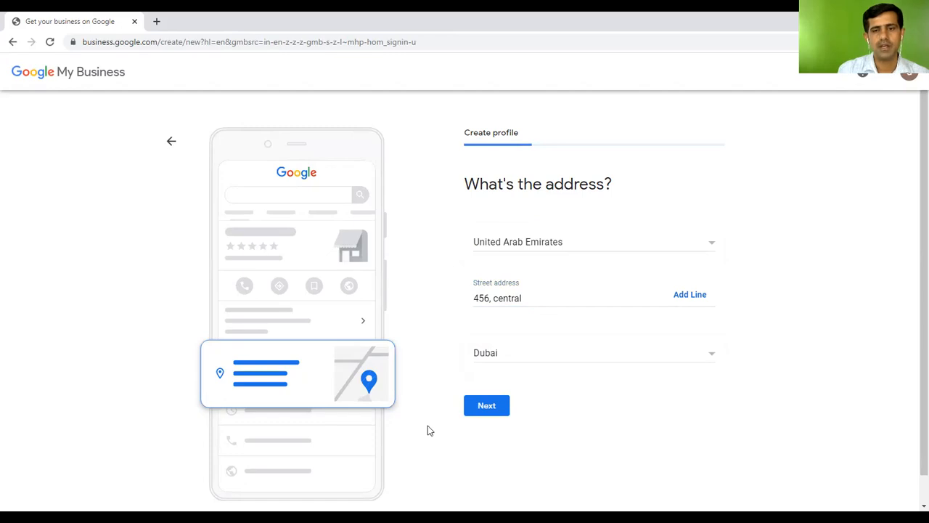
click(487, 406)
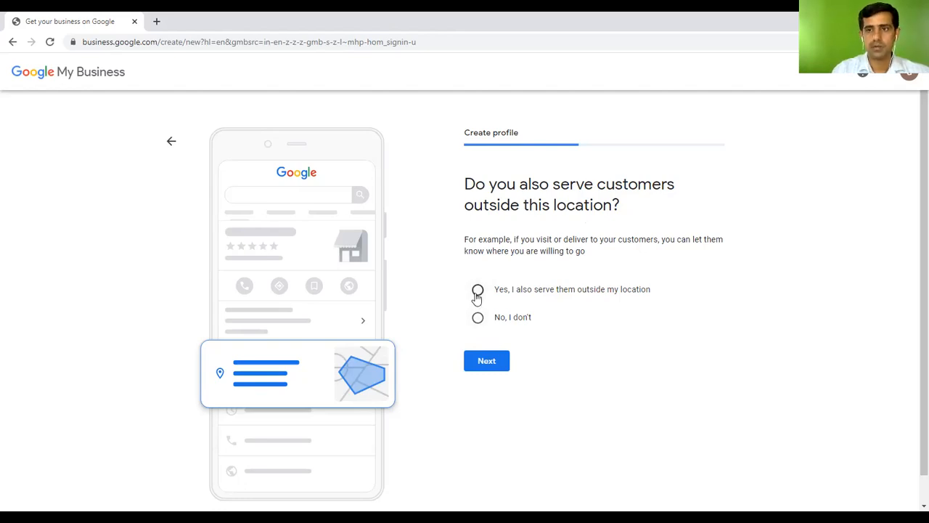
Confirm serving customers outside the location and add Dubai Festival City, Dubai as the service area
click(477, 291)
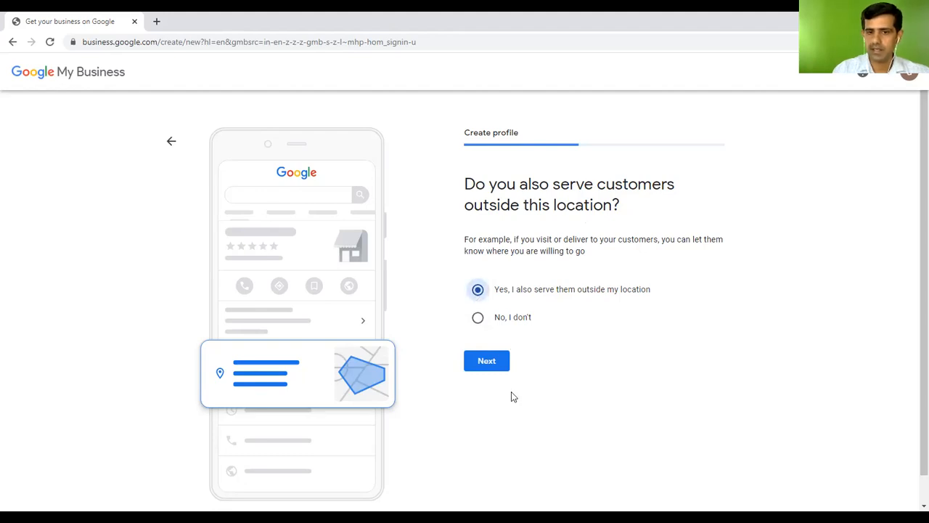
click(493, 365)
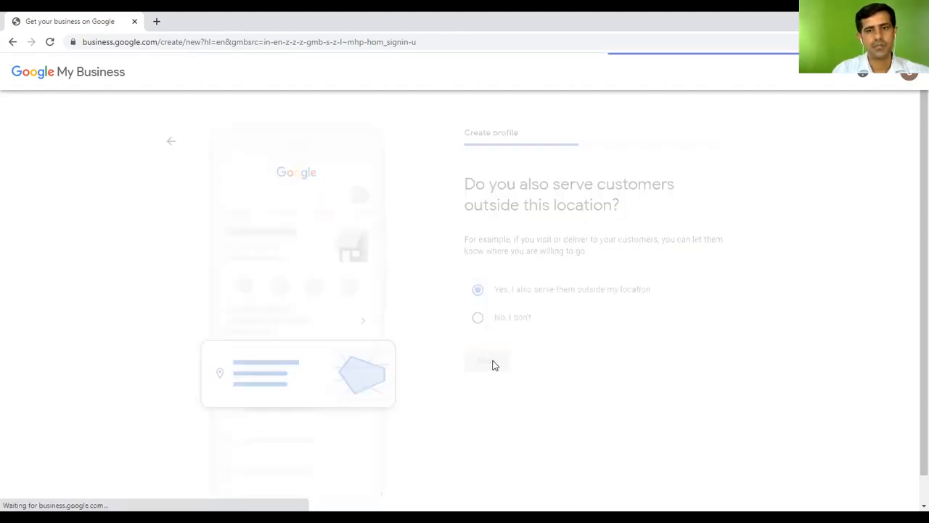
click(541, 275)
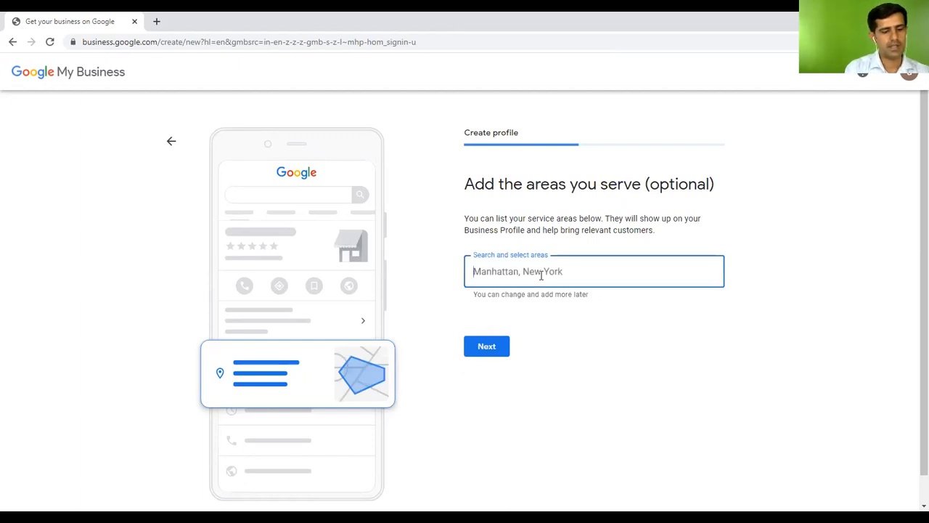
text(dubai)
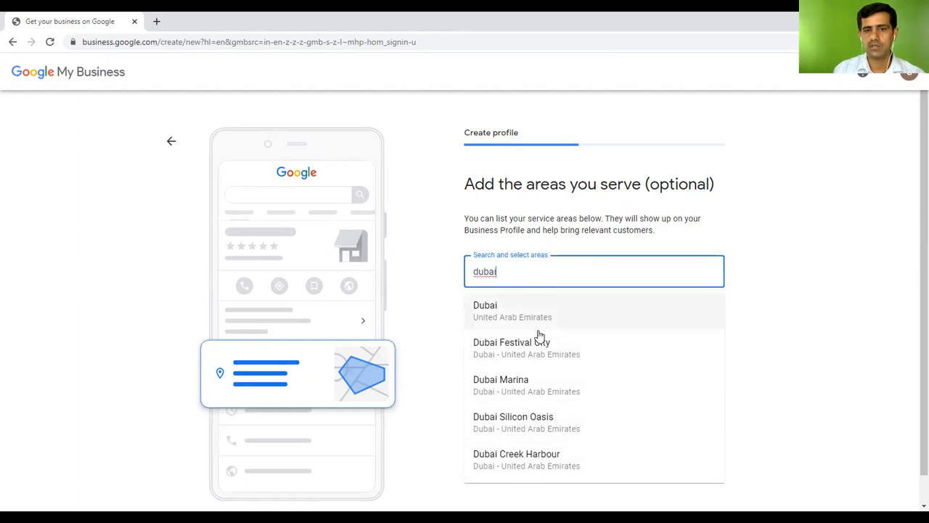
click(530, 351)
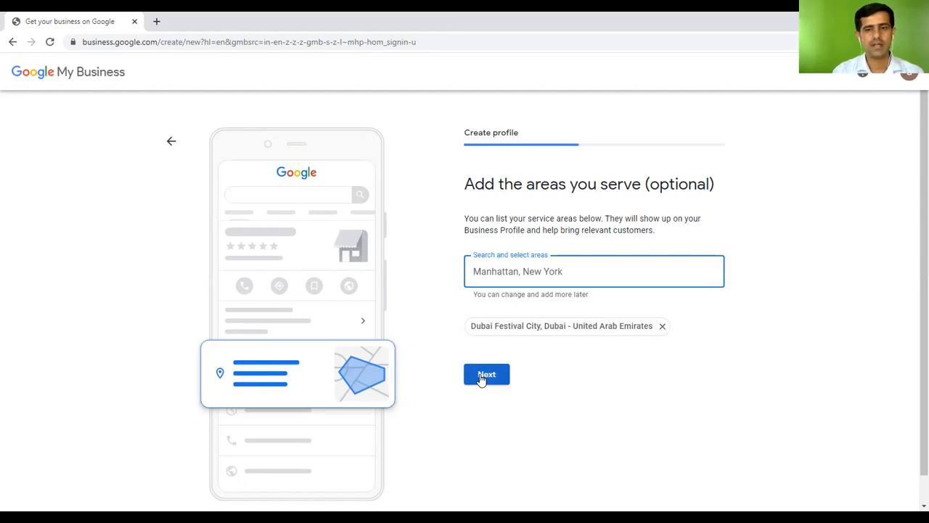
click(485, 376)
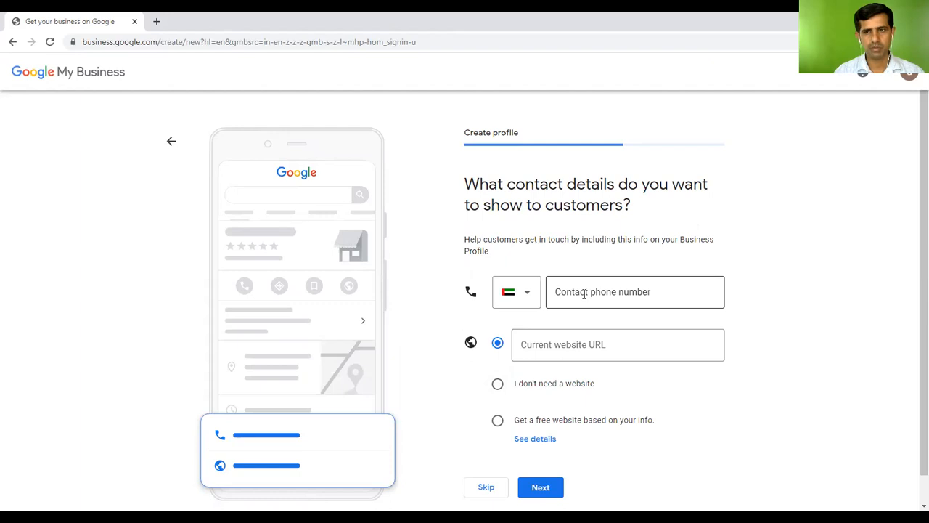
Enter a contact phone number and choose a free website based on the business info
click(585, 293)
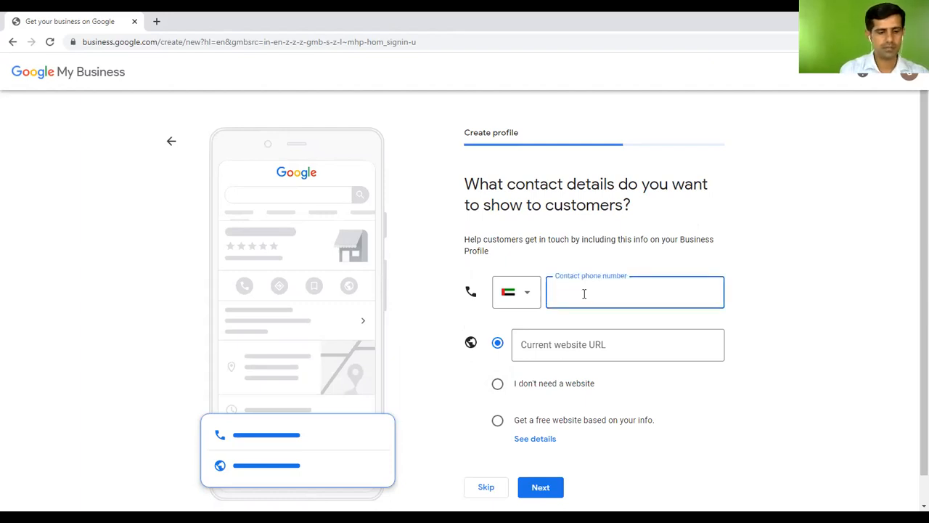
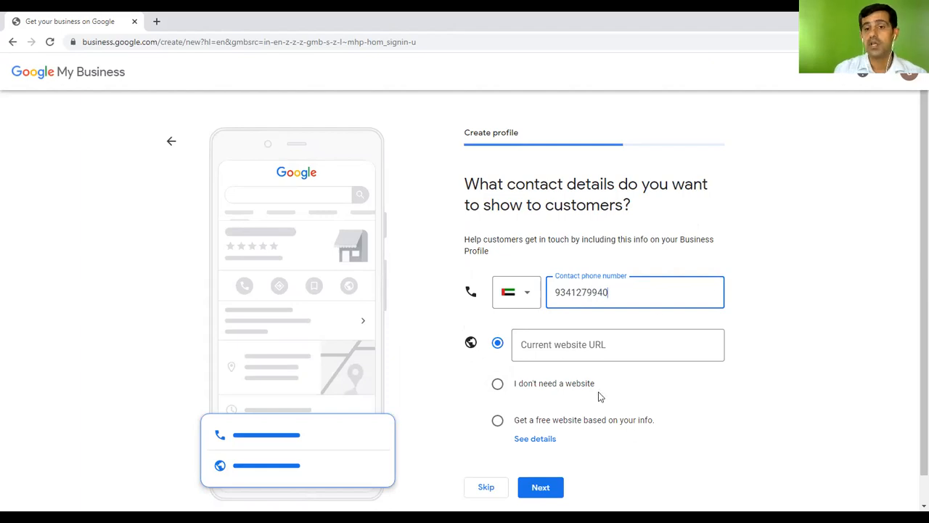
click(603, 346)
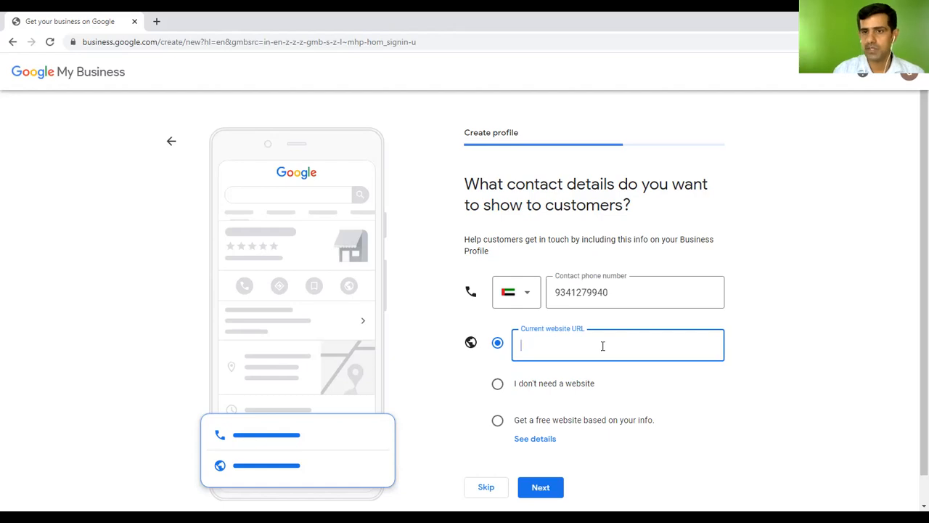
click(498, 423)
scroll(821, 392, down, 1)
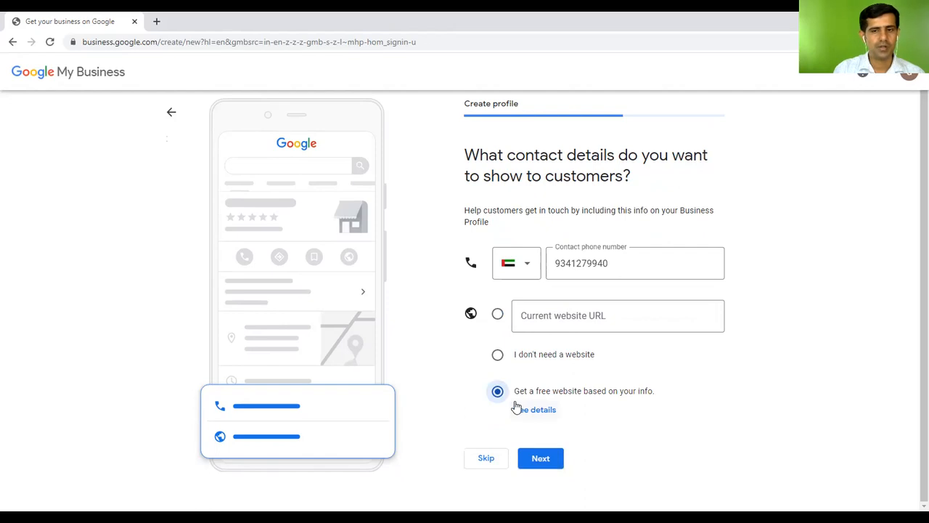
Delete the rejected phone number, submit the contact details without it, and opt in to updates
click(544, 457)
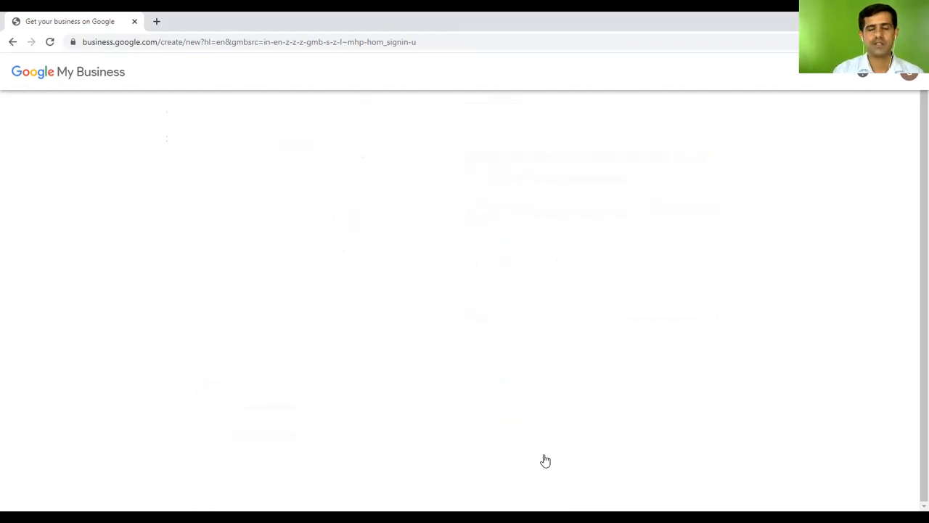
click(622, 266)
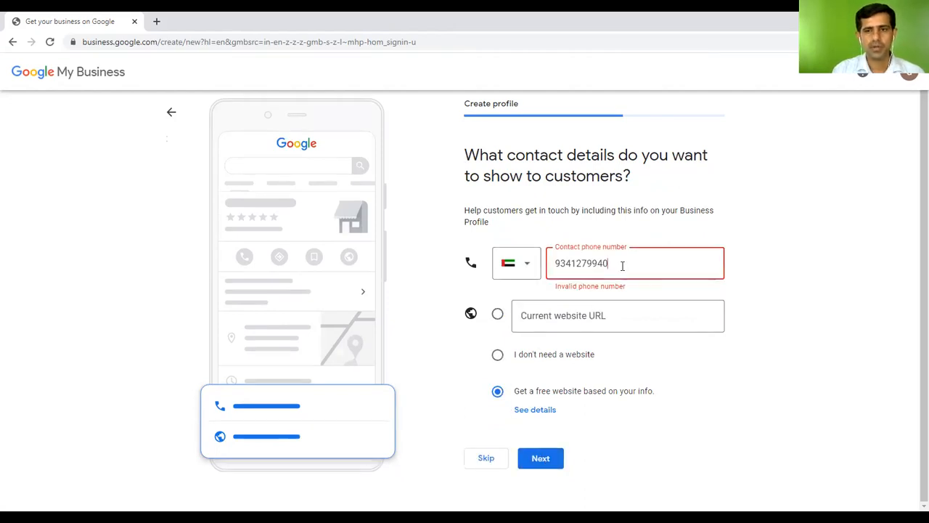
double_click(622, 266)
key(BackSpace)
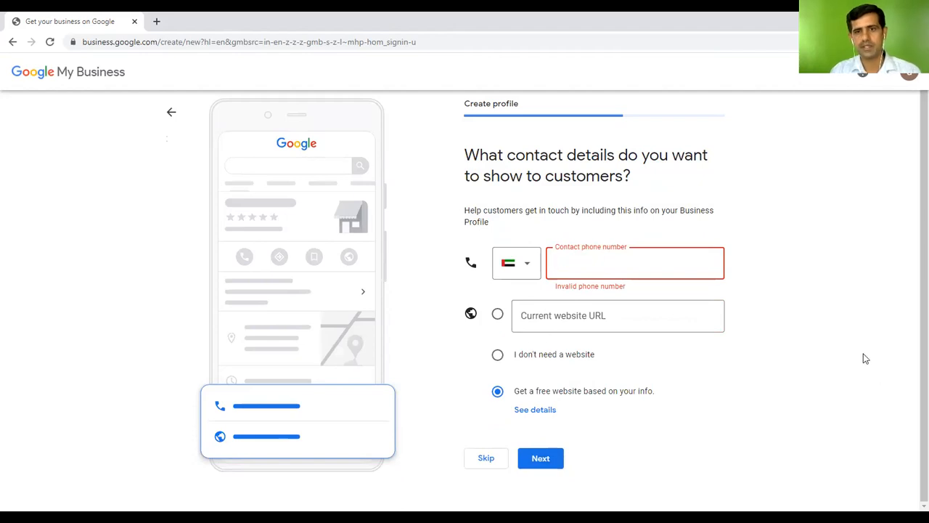
click(539, 458)
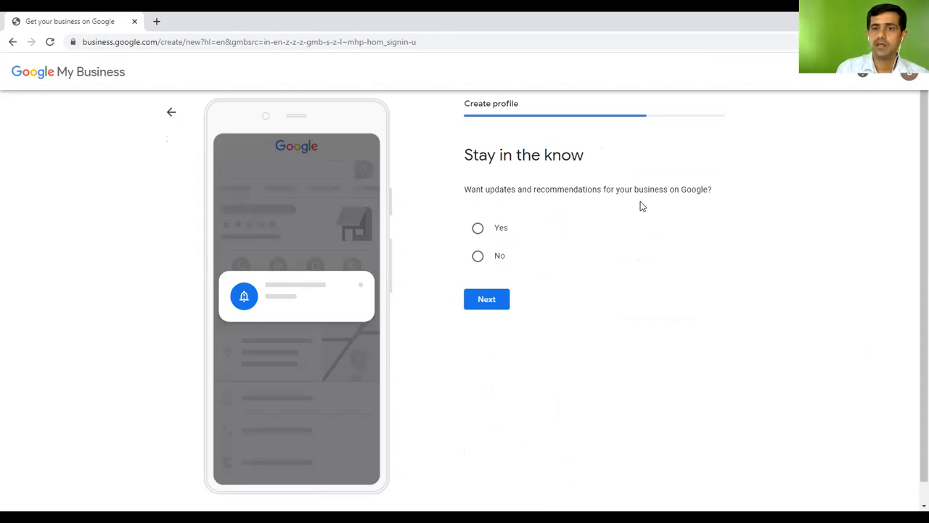
click(479, 228)
Confirm Yes on 'Stay in the know' and continue to verification
click(483, 303)
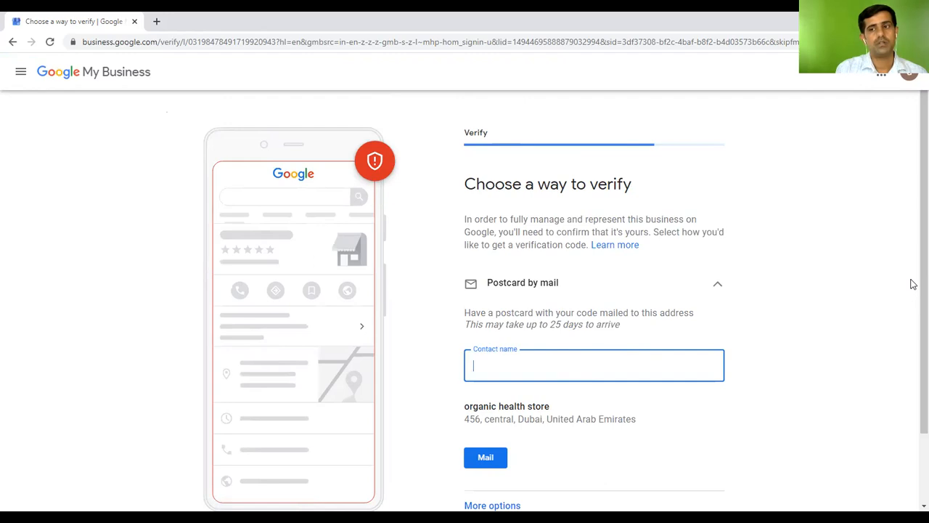
Request the verification postcard by mail under the contact's name and confirm it
scroll(907, 291, down, 2)
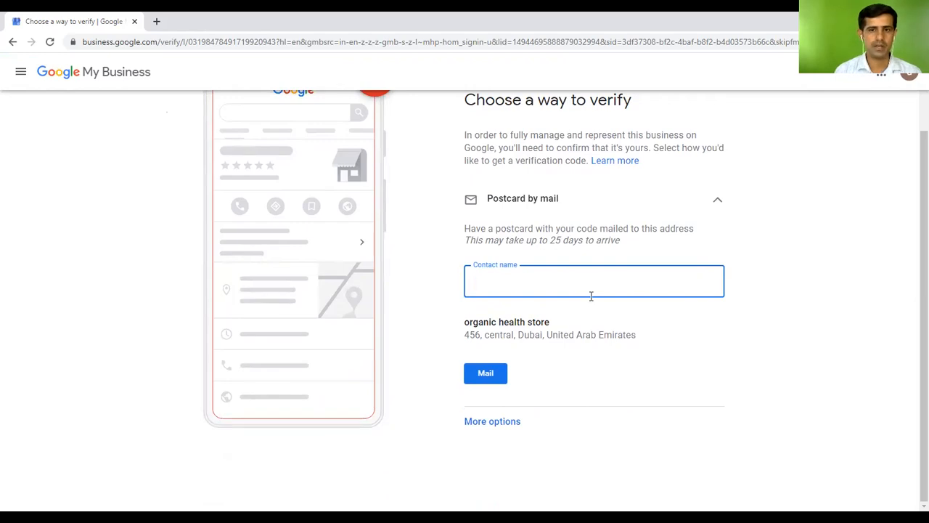
text(sa)
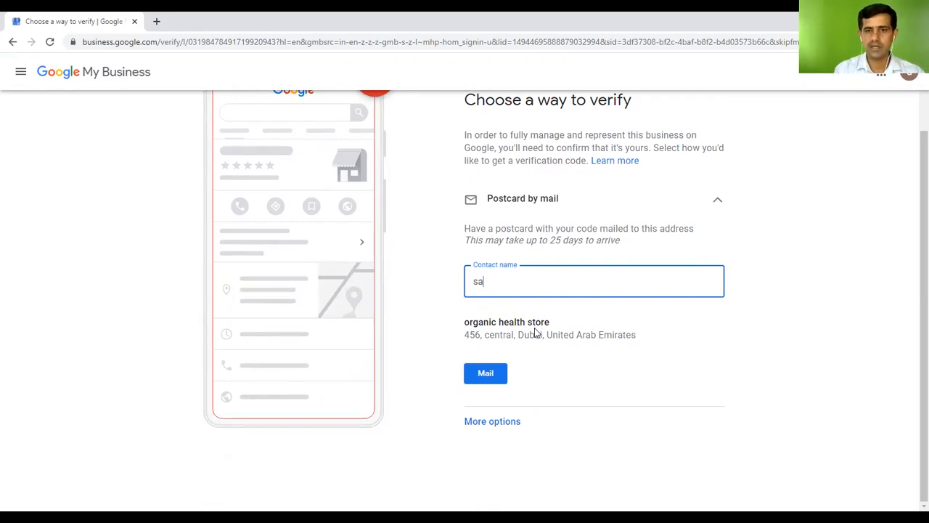
text(nthosh)
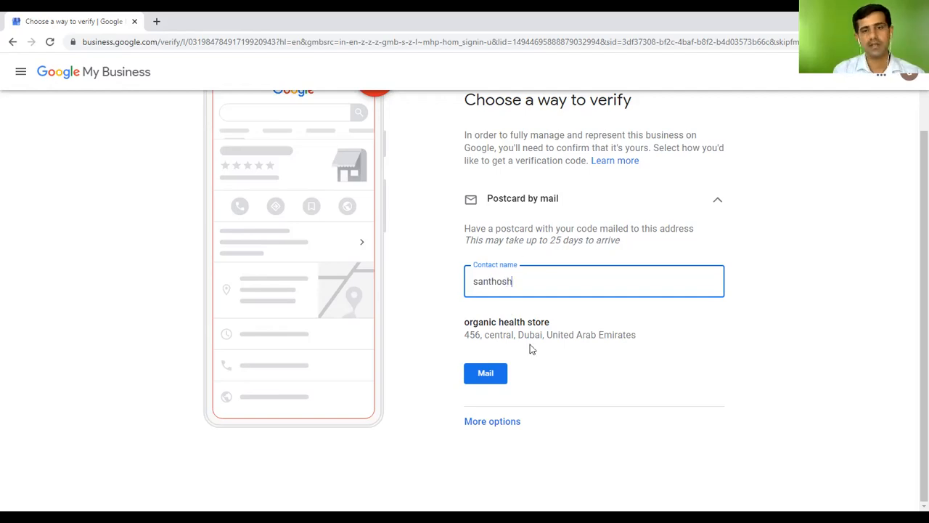
click(485, 375)
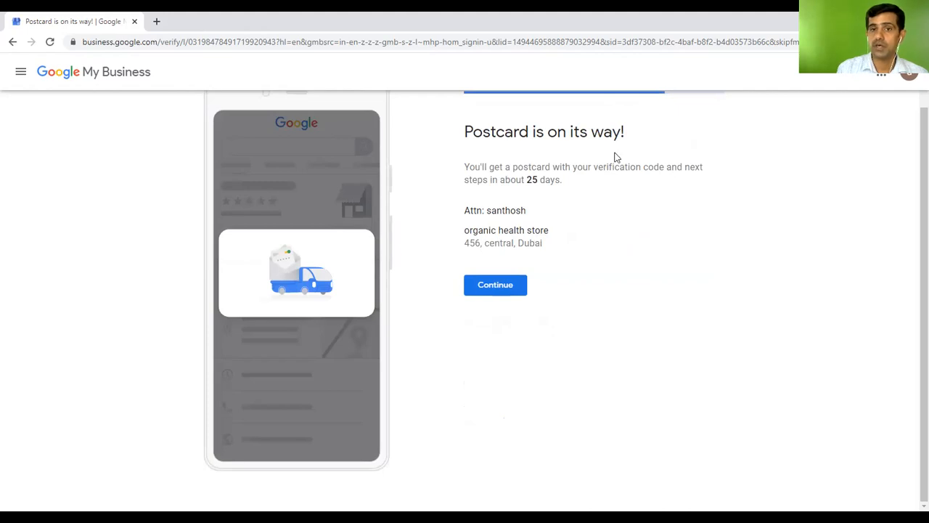
click(508, 290)
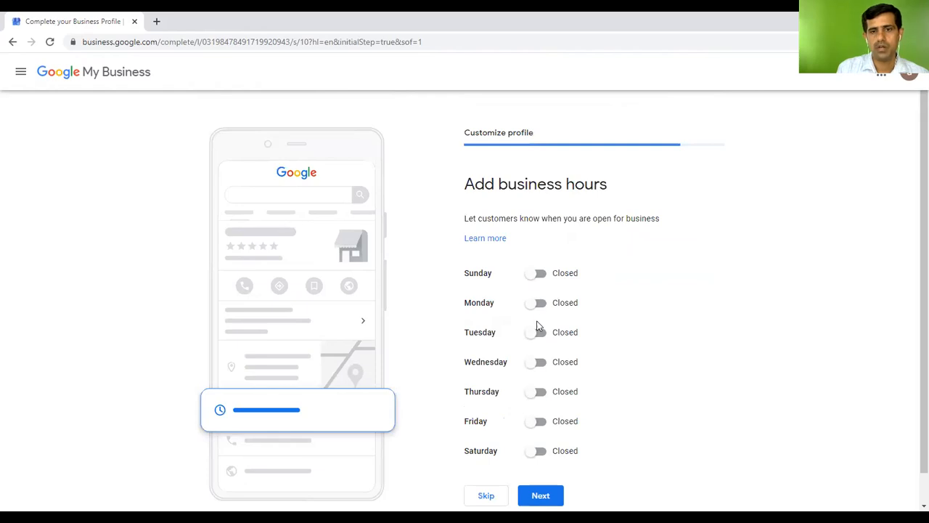
Mark the store open on Monday with an opening time of 9:00 AM
click(540, 303)
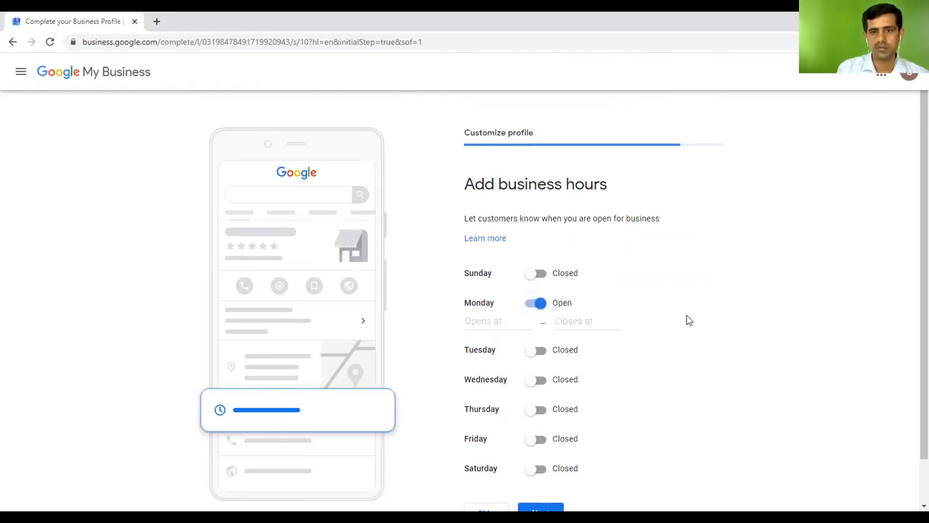
click(484, 320)
scroll(525, 370, down, 8)
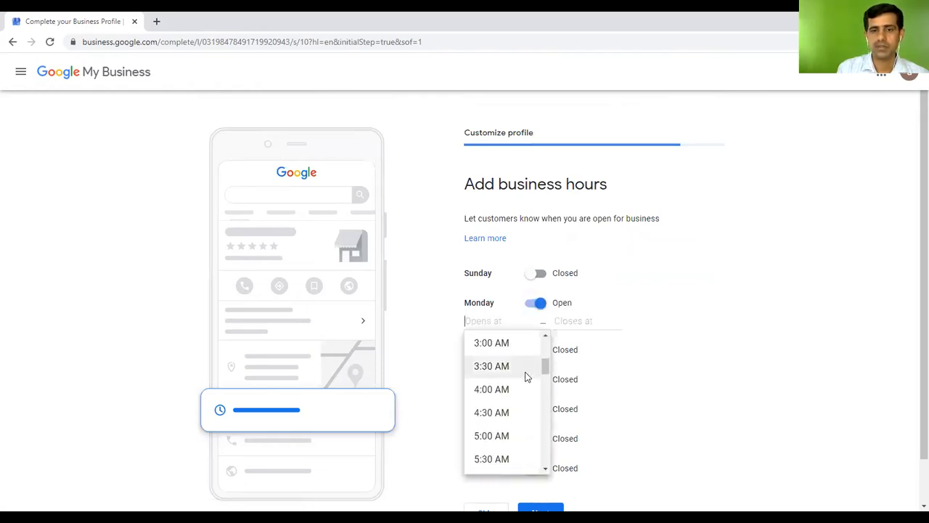
scroll(511, 406, up, 2)
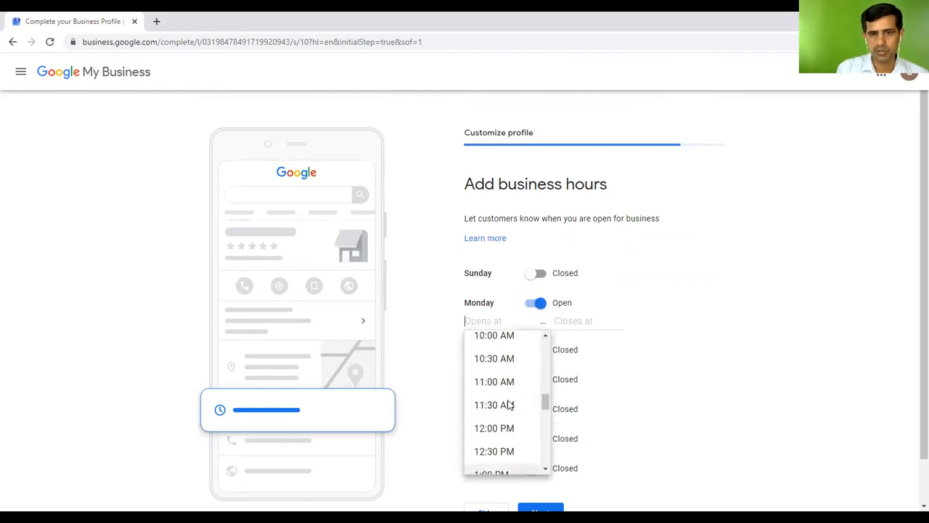
scroll(530, 390, down, 4)
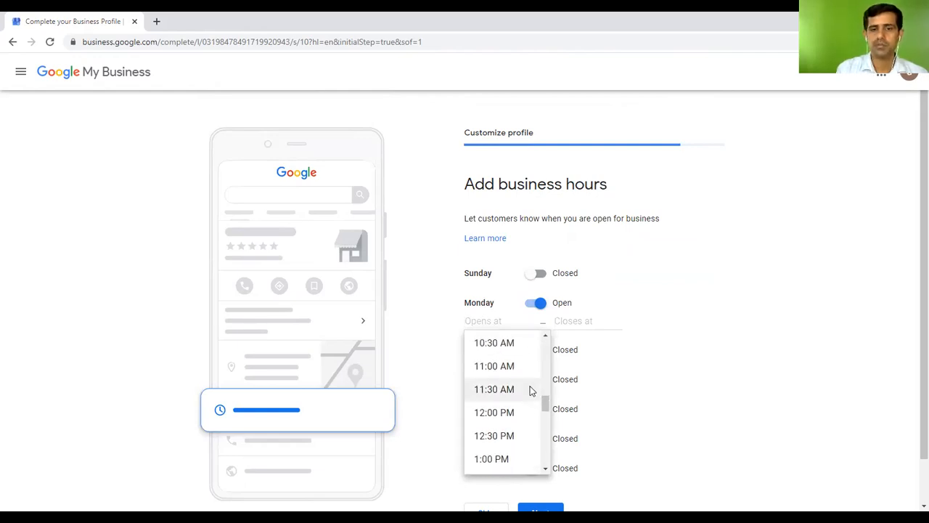
scroll(515, 382, down, 1)
scroll(514, 389, up, 5)
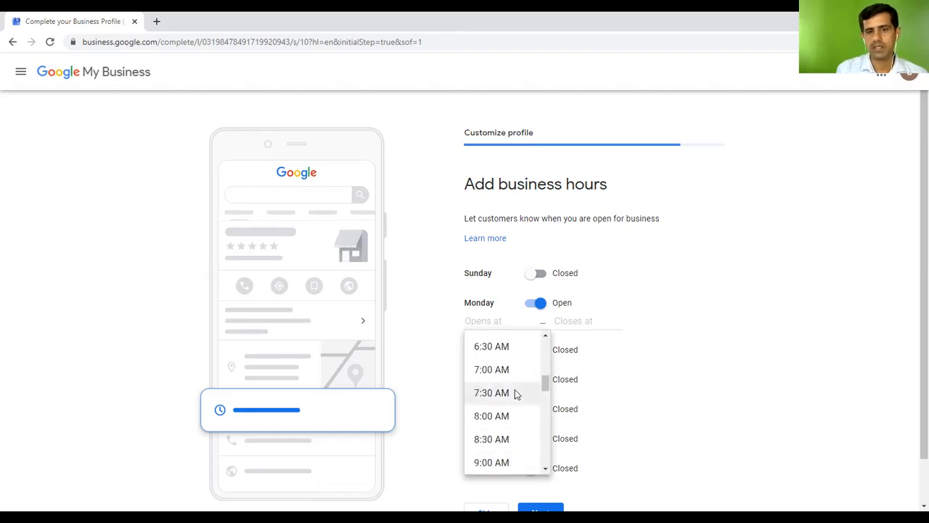
click(506, 446)
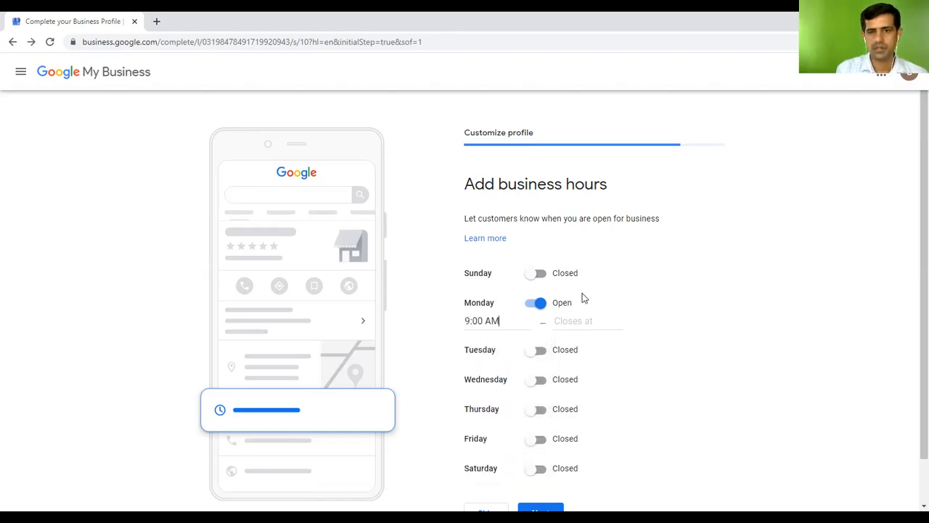
Set Monday's closing time to 6:00 PM and save the business hours
click(567, 323)
scroll(616, 400, down, 13)
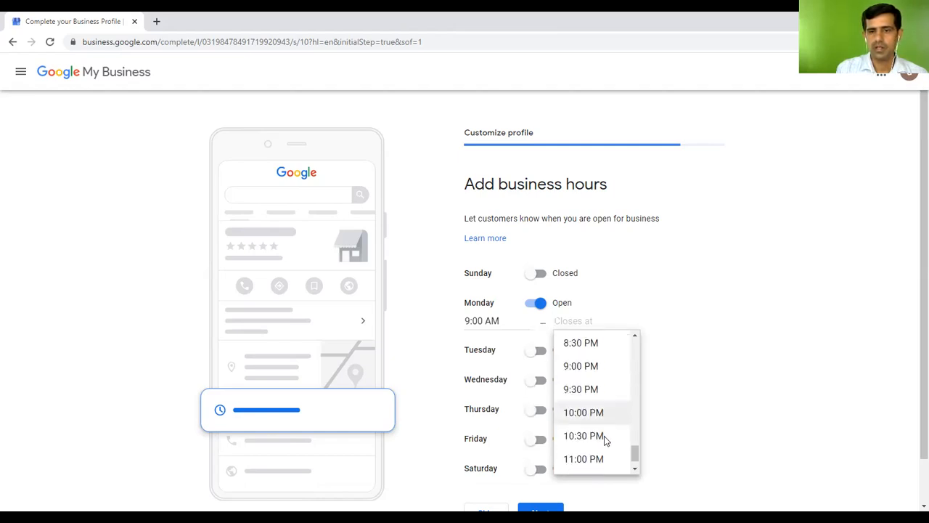
scroll(602, 428, up, 2)
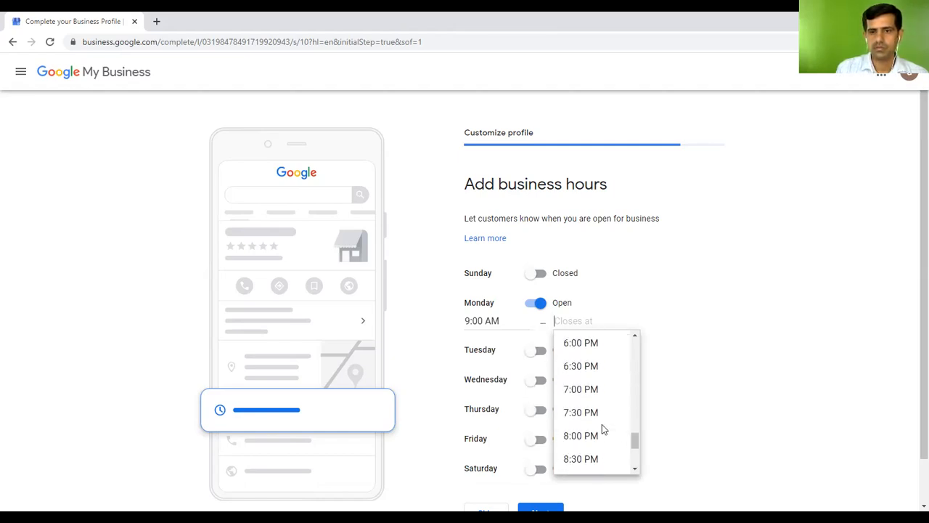
click(585, 347)
scroll(799, 349, down, 1)
click(536, 472)
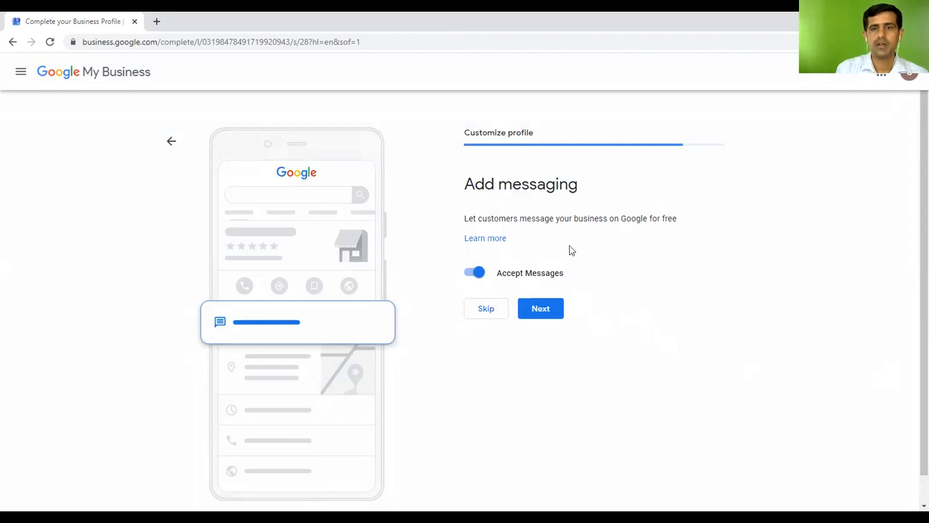
Keep messaging on and write the business description 'Oraganic food', correcting the typos
click(550, 311)
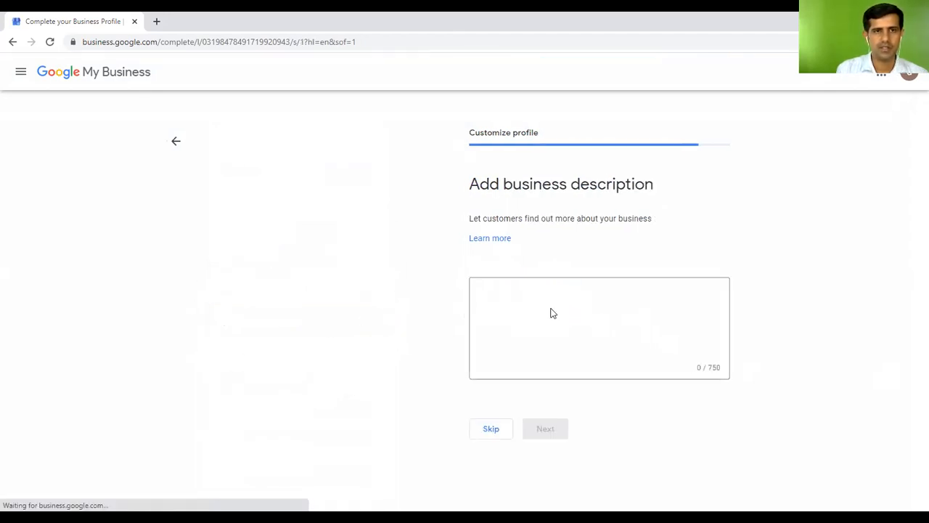
click(547, 321)
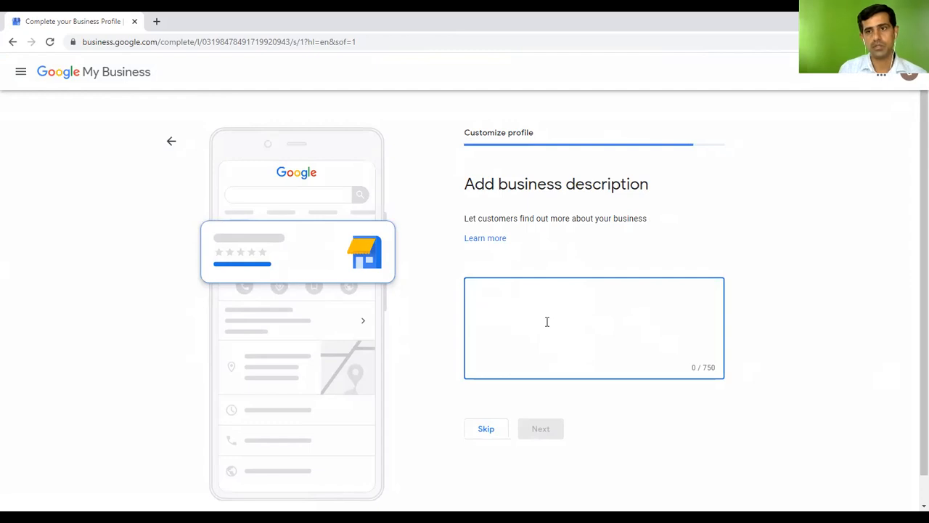
text(Oragnic)
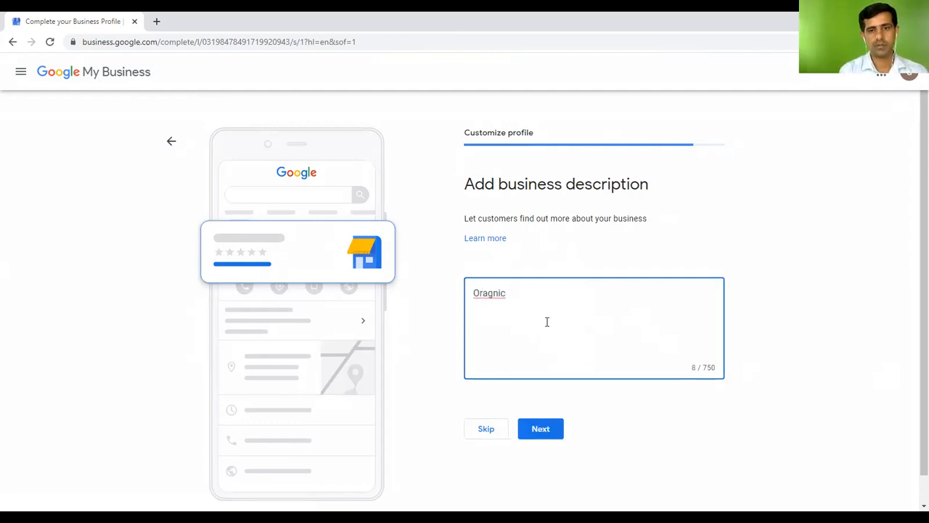
key(BackSpace)
key(BackSpace)
key(BackSpace)
key(BackSpace)
text(a)
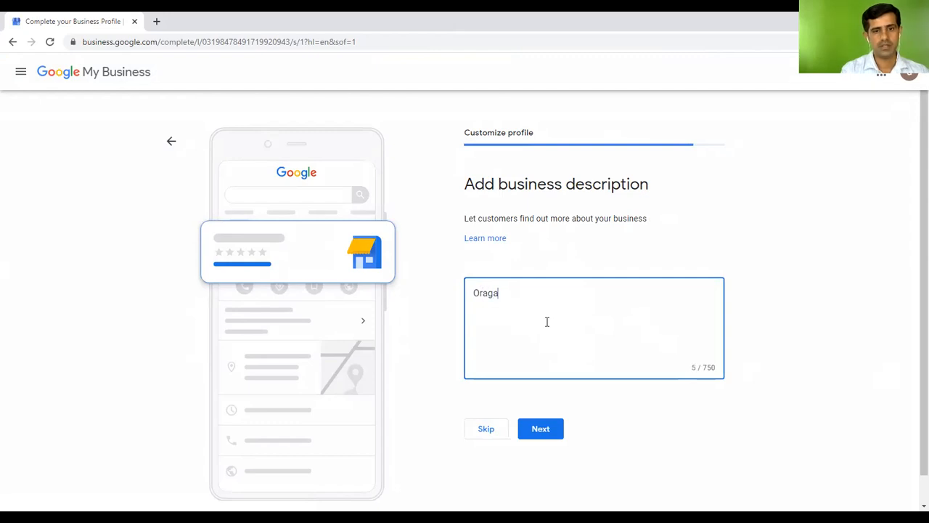
text(nic )
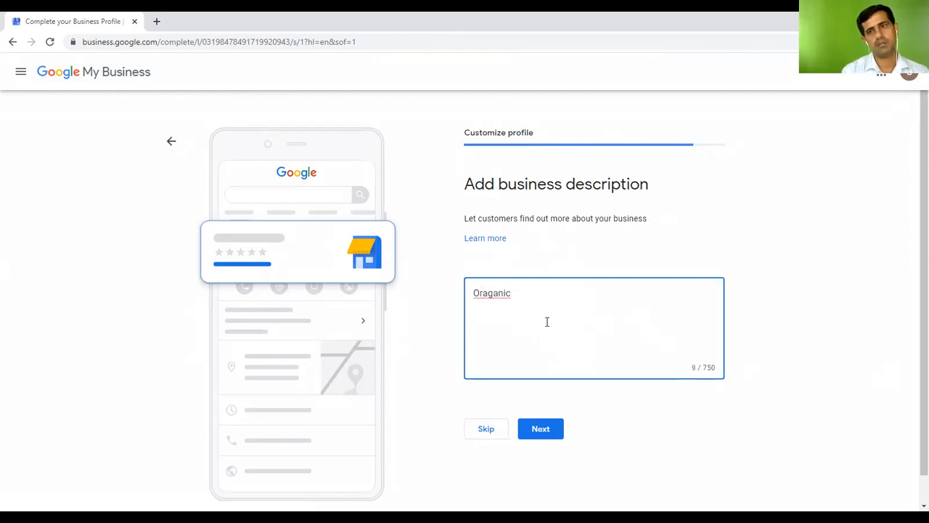
text(foof)
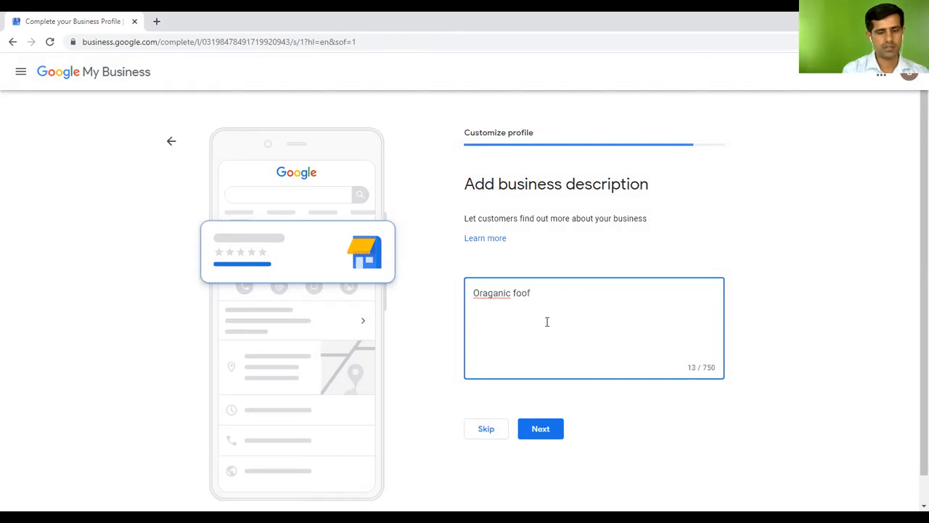
key(BackSpace)
text(d)
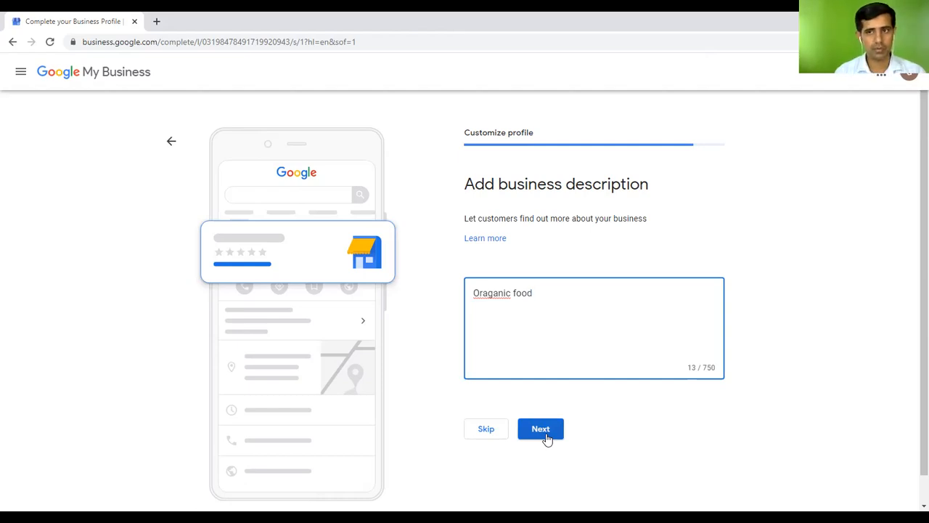
Submit the description, skip the photos and free ad credit, and finish setup
click(546, 436)
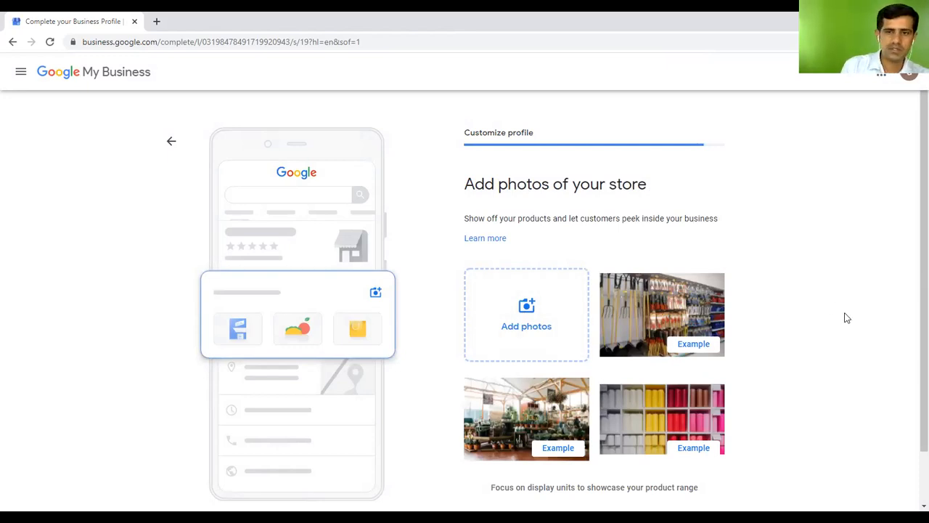
scroll(846, 318, down, 1)
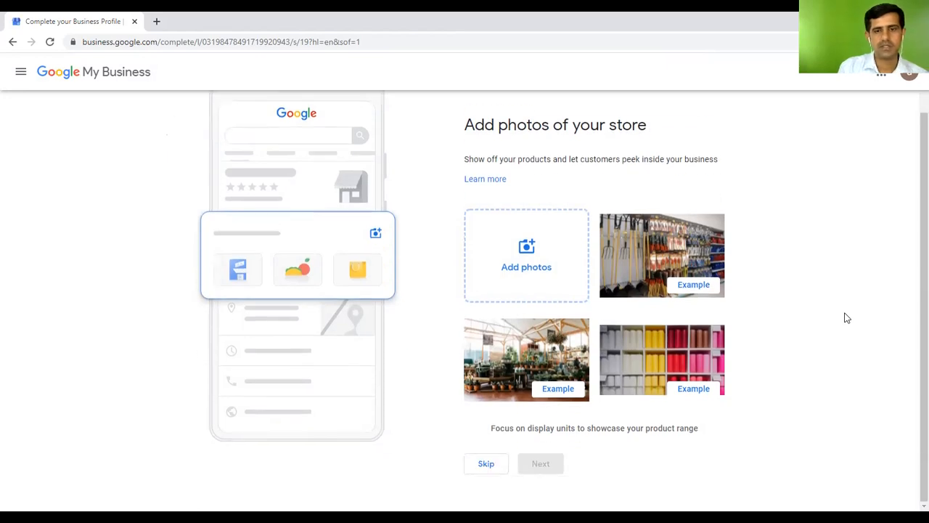
click(491, 469)
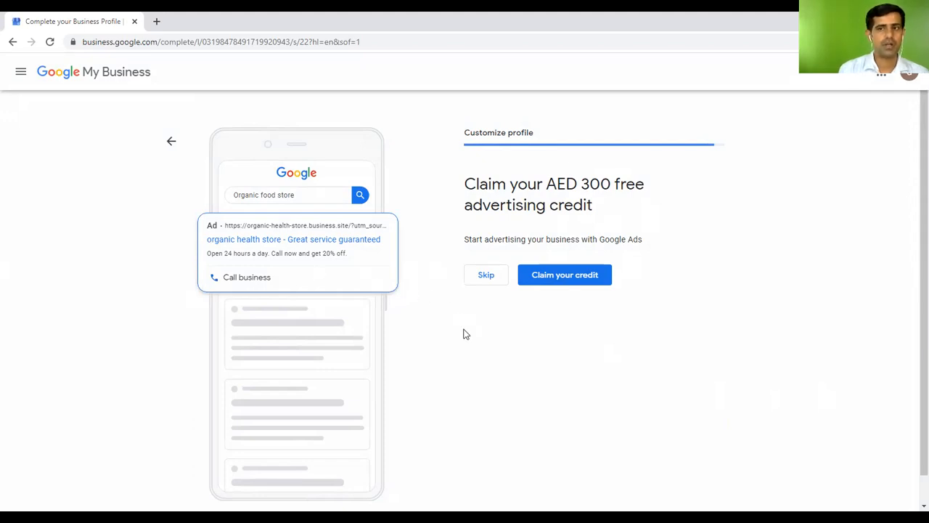
click(488, 276)
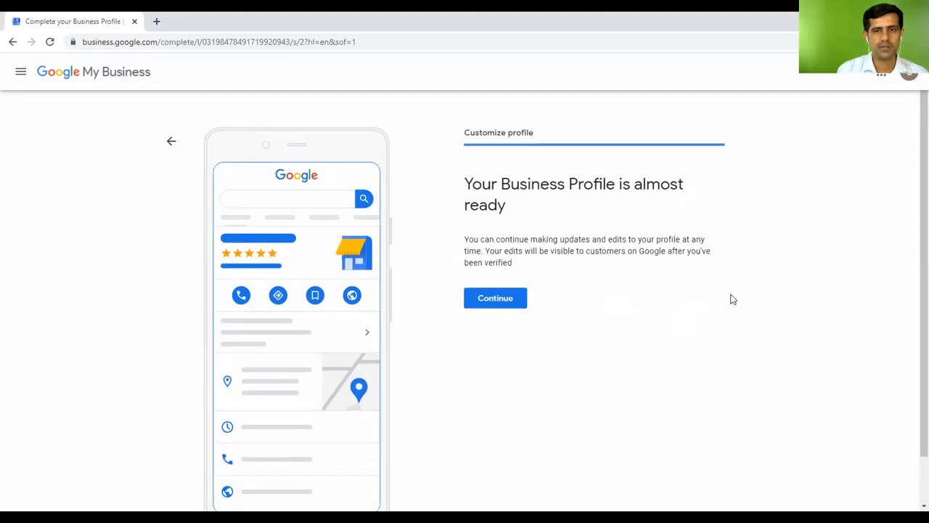
scroll(621, 174, down, 1)
scroll(614, 187, up, 1)
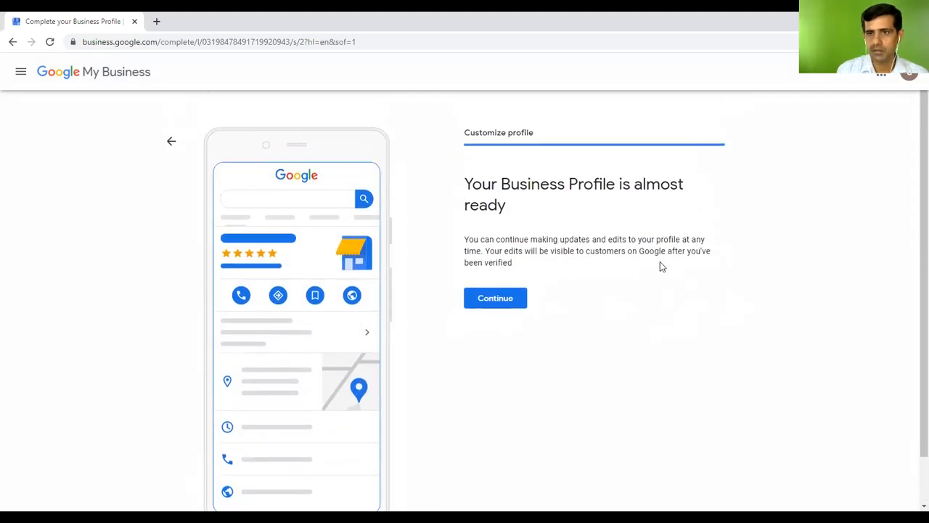
click(503, 299)
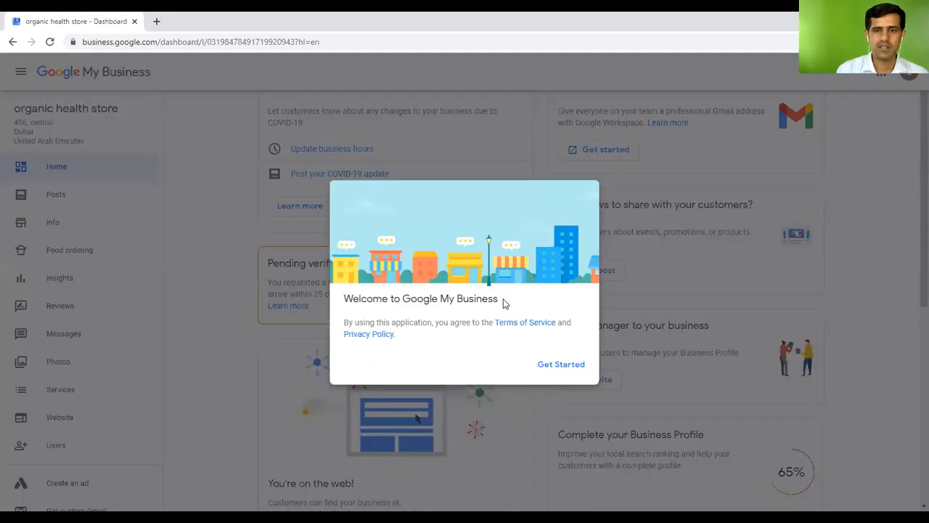
Dismiss the welcome message and setup survey, then scroll the dashboard showing the live website
click(572, 367)
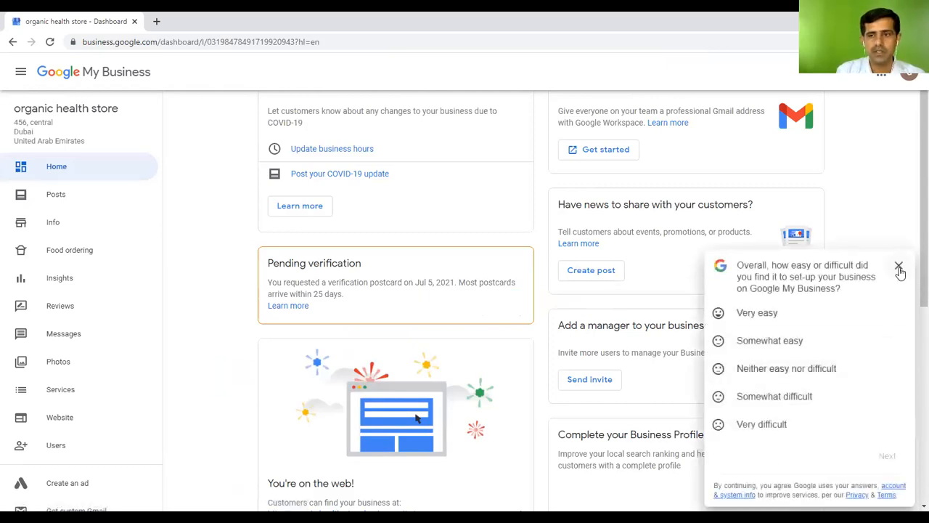
click(899, 267)
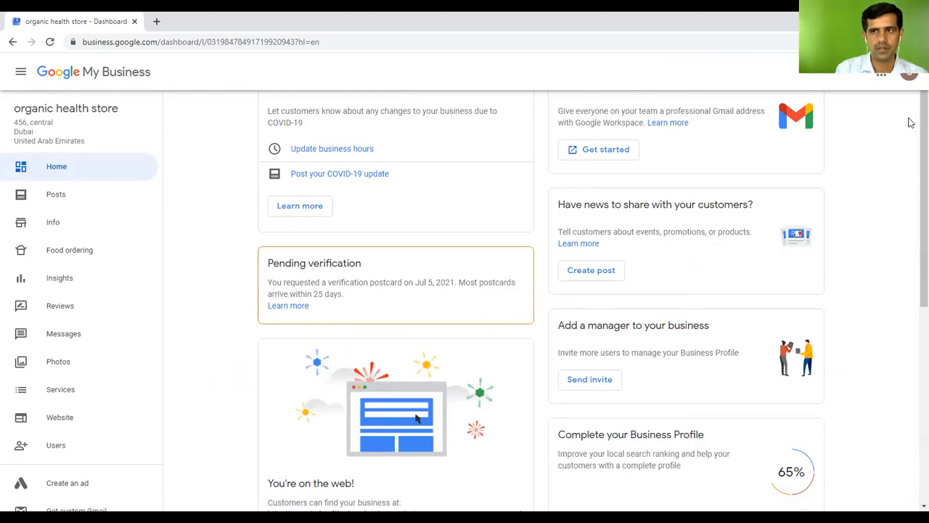
scroll(914, 154, down, 1)
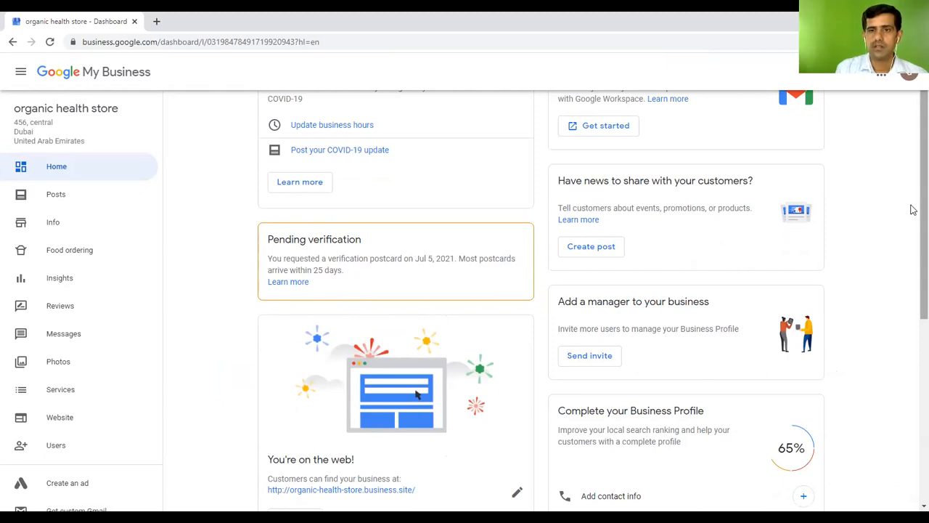
scroll(911, 218, down, 1)
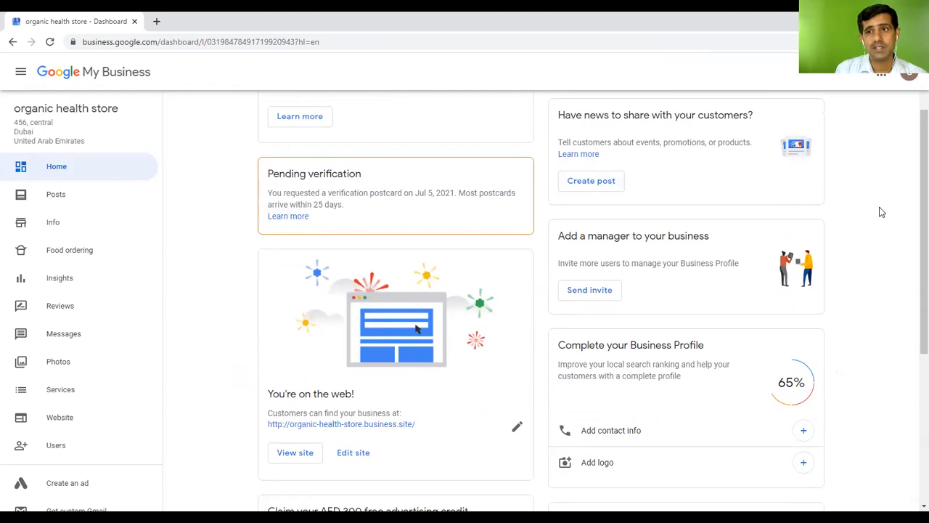
scroll(880, 212, up, 1)
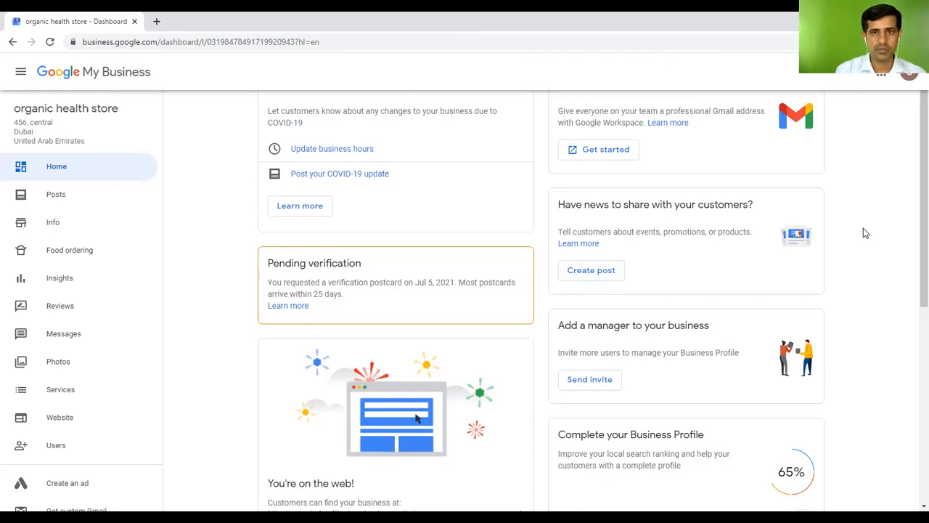
scroll(863, 233, down, 3)
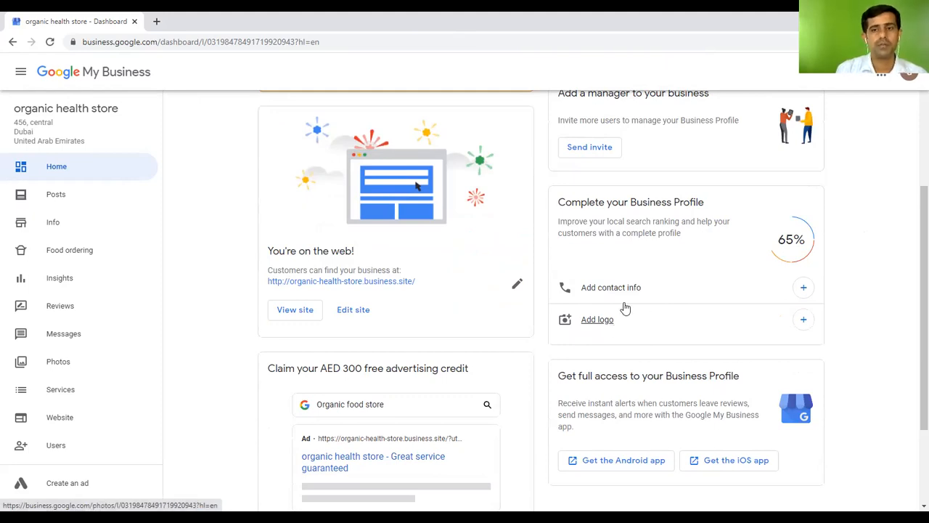
Start adding contact info, cancel the phone dialog, and browse the Home dashboard
click(804, 291)
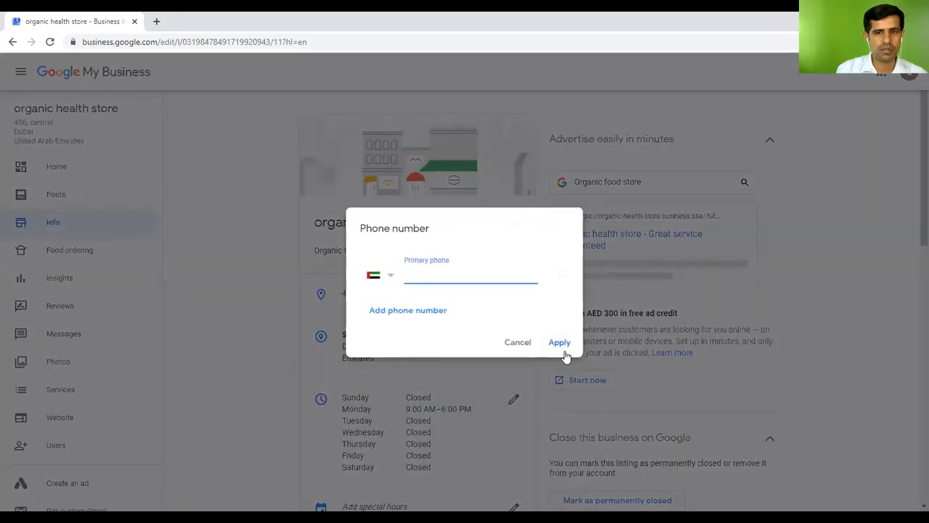
click(516, 344)
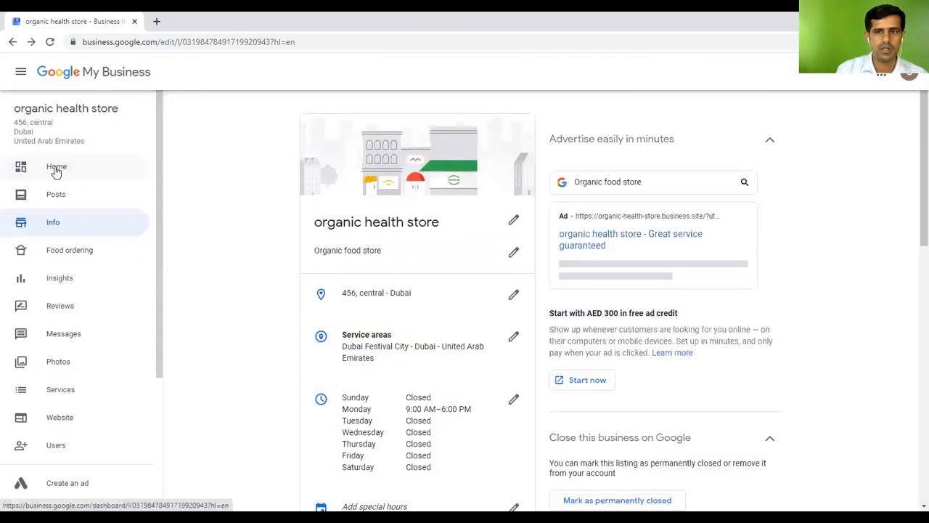
click(56, 171)
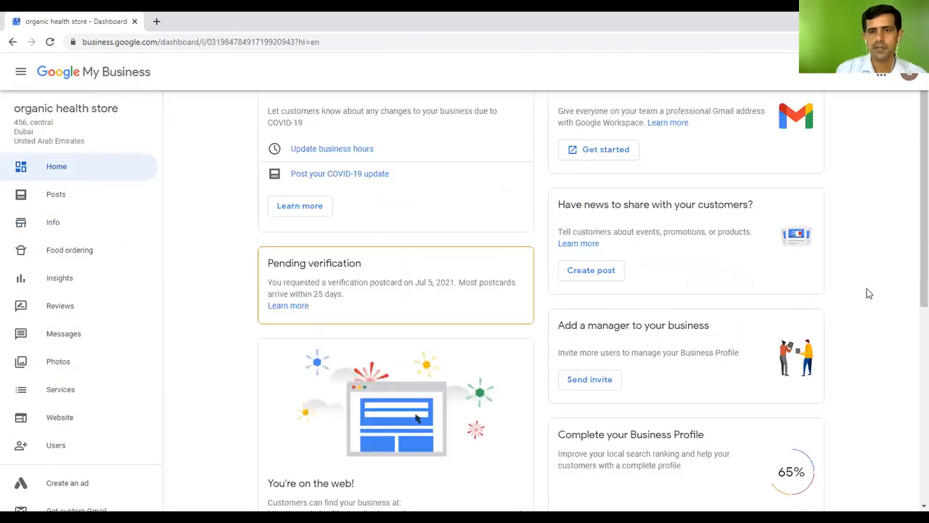
scroll(867, 288, down, 1)
scroll(867, 288, down, 3)
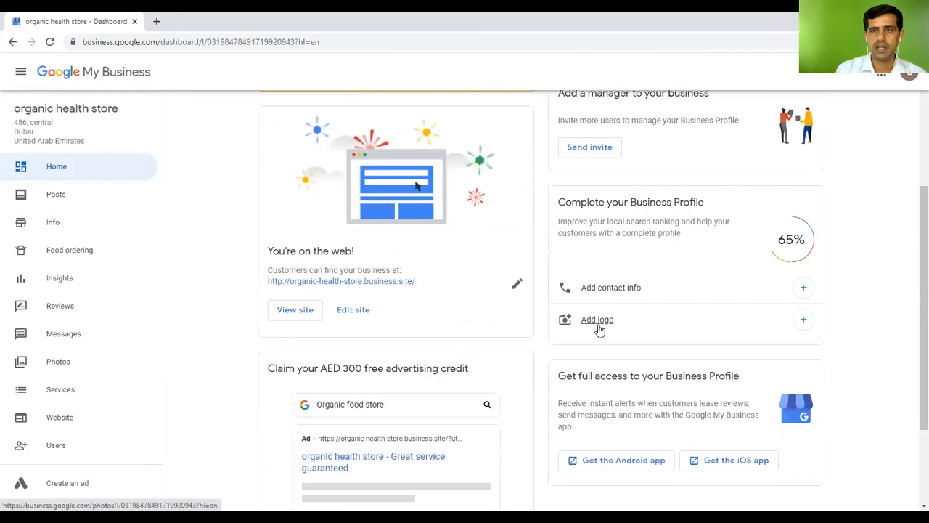
scroll(842, 305, down, 2)
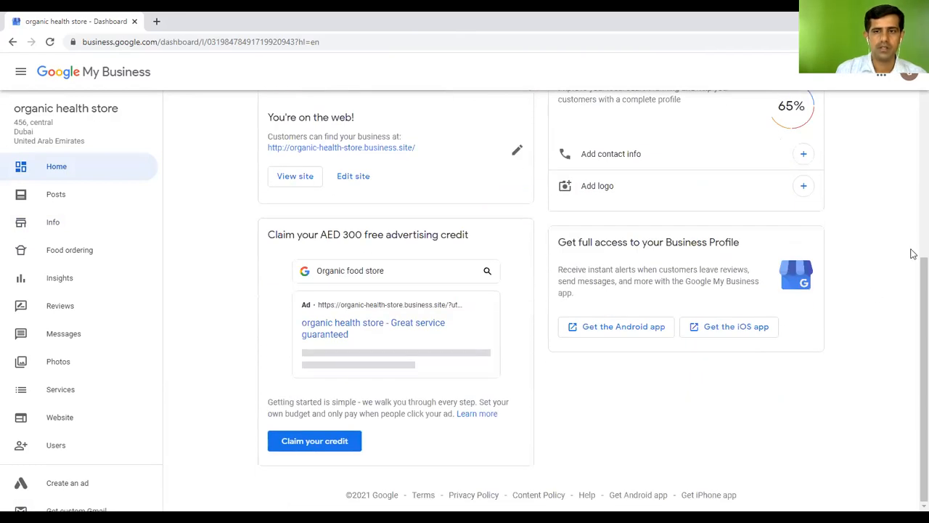
scroll(764, 332, up, 5)
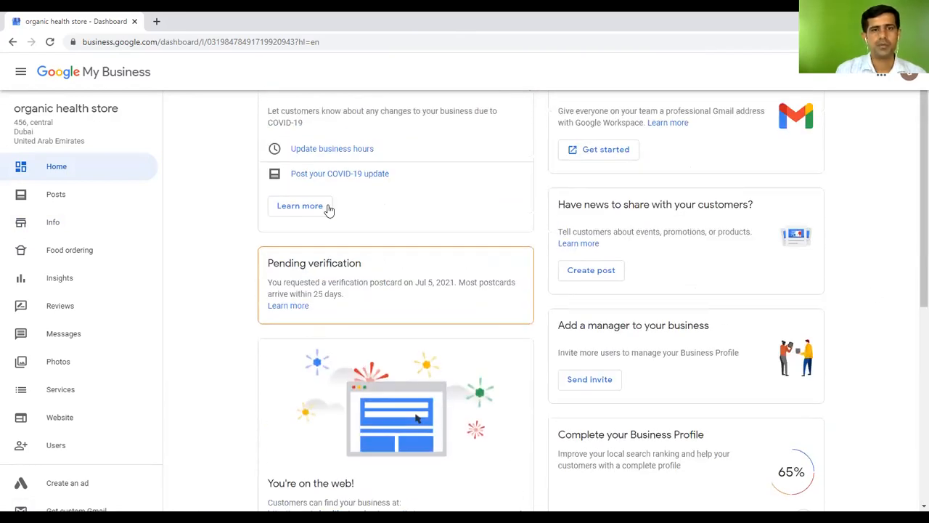
View the Posts section, dismiss the offer introduction, and go to the Info page
click(63, 198)
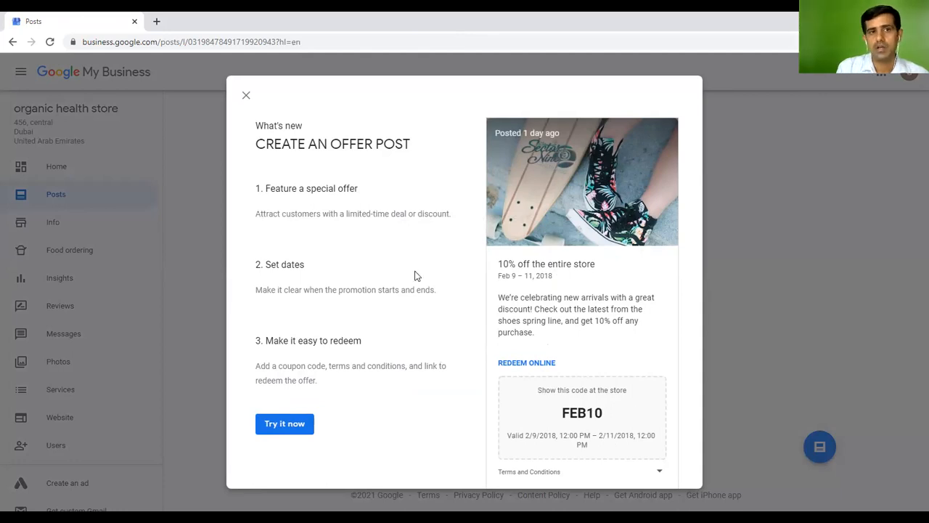
click(244, 96)
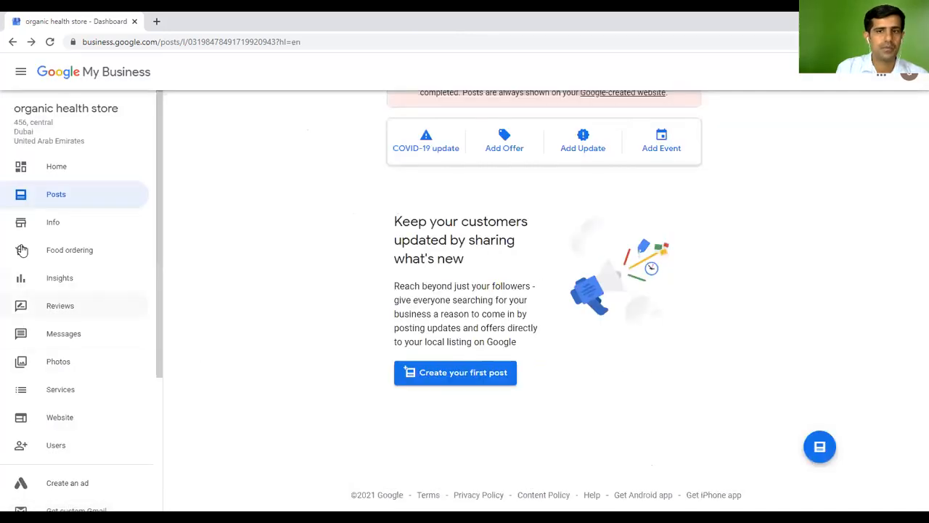
click(51, 228)
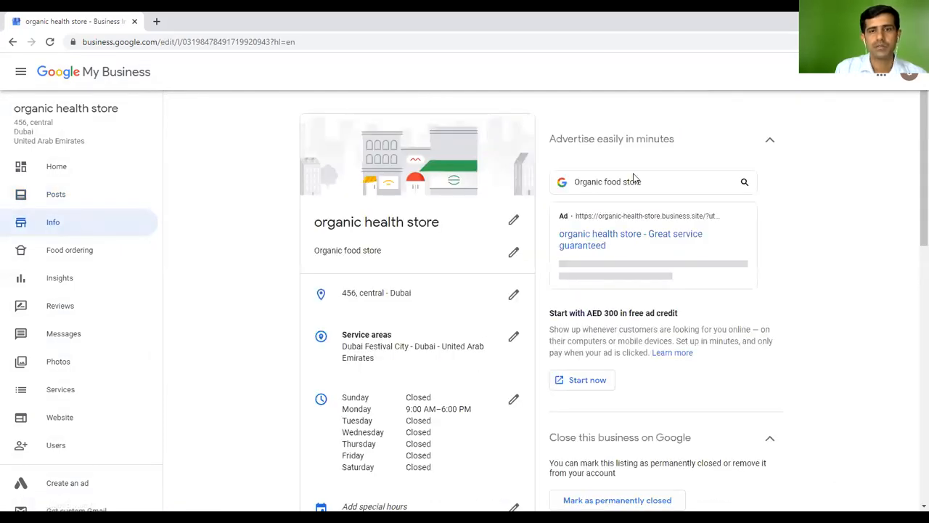
Scroll the Info page down to Services and open its editor under Organic food store
scroll(907, 224, down, 1)
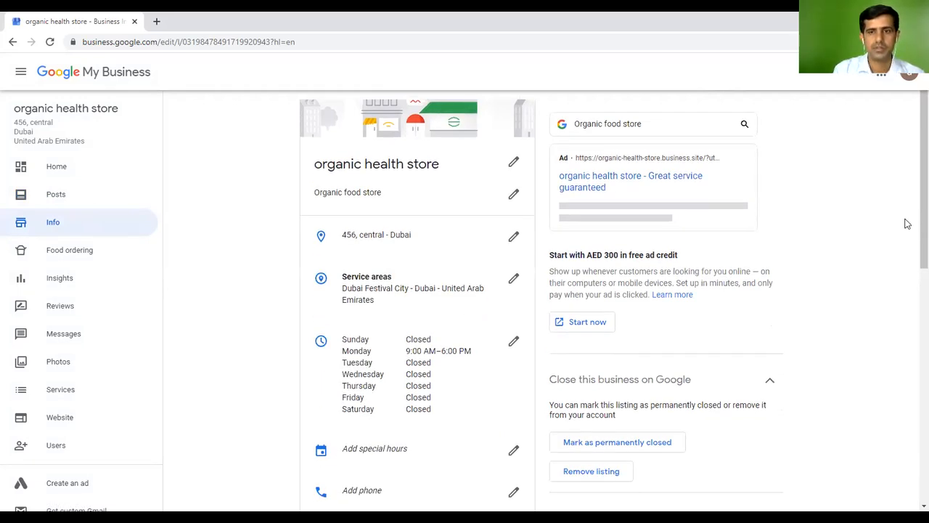
scroll(907, 223, down, 3)
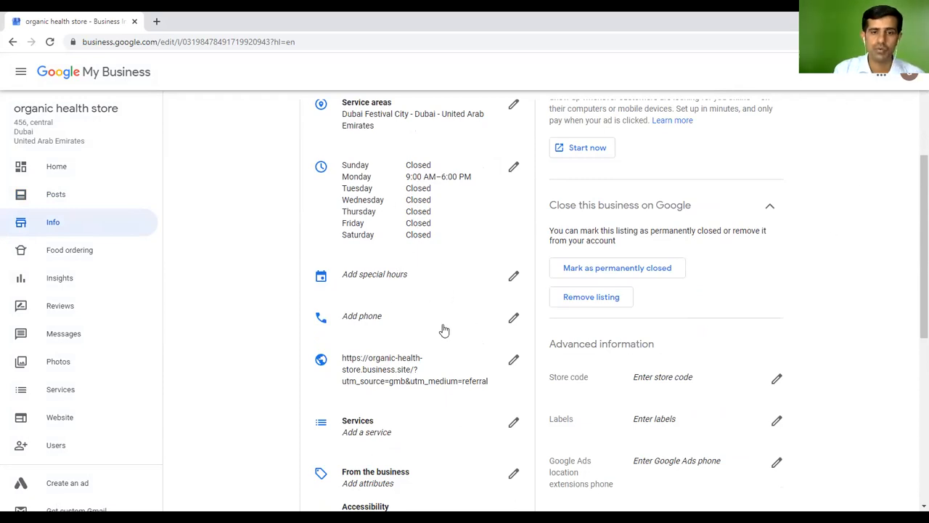
scroll(720, 298, down, 2)
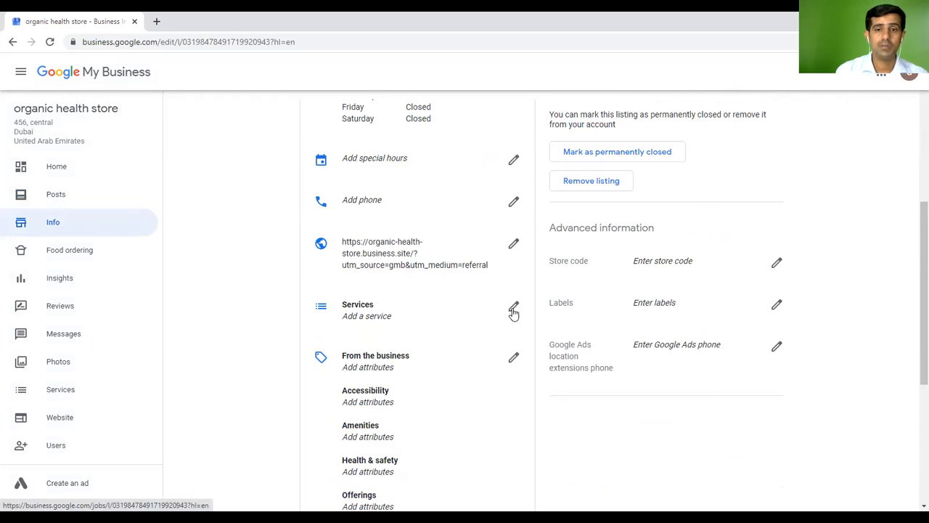
click(513, 311)
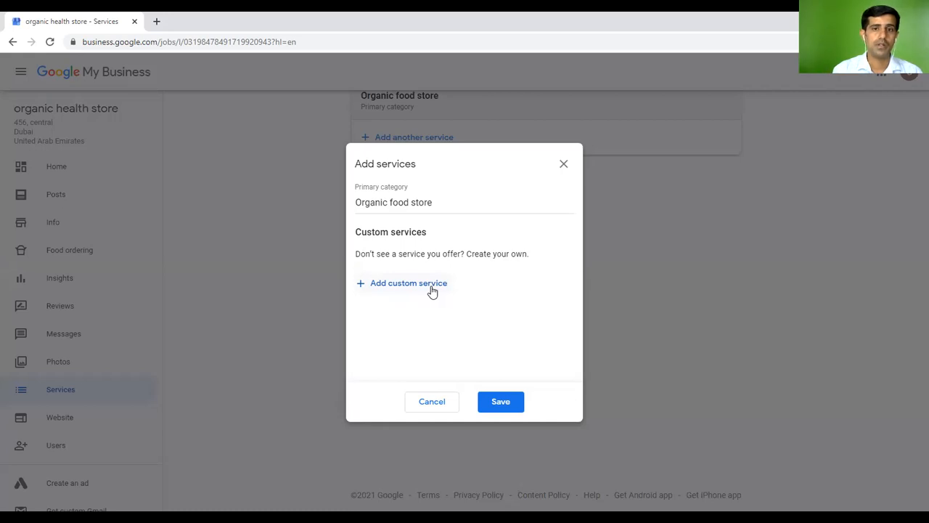
Discard the unfinished custom service entry and go to the business's Website page
click(432, 287)
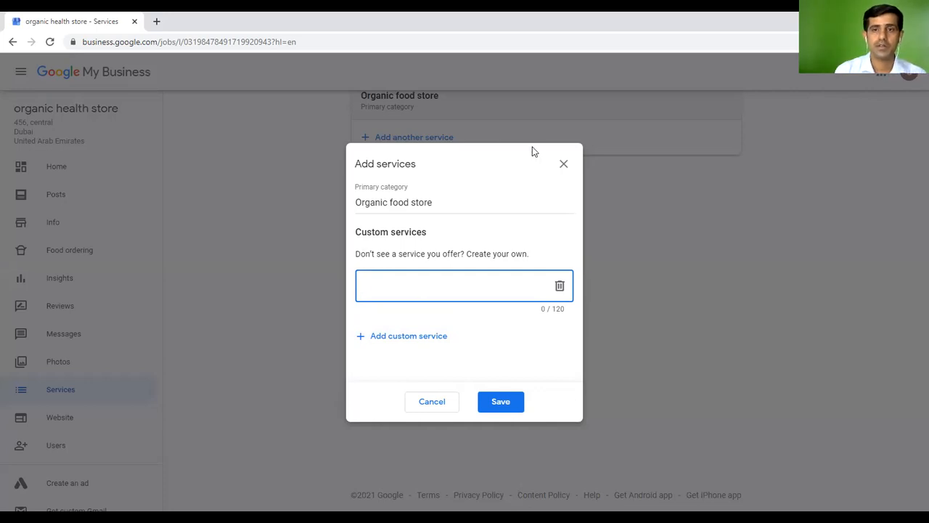
click(563, 165)
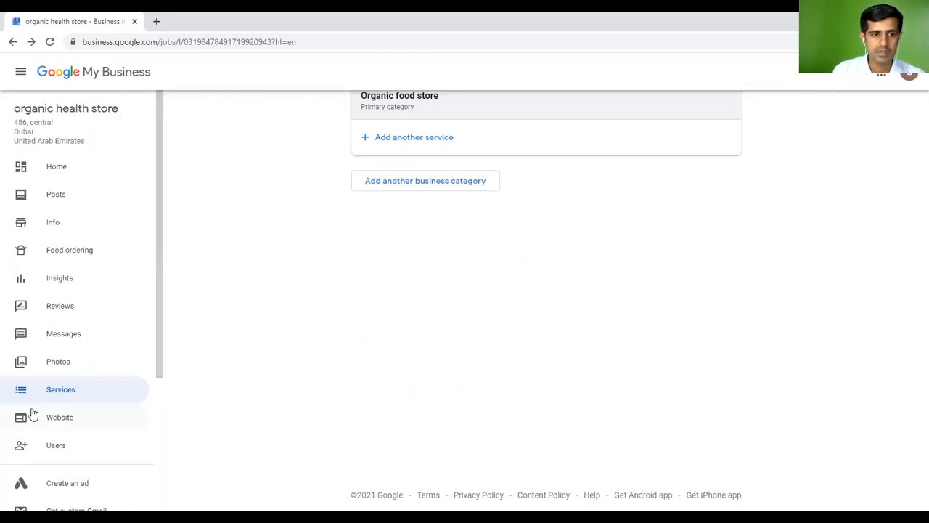
click(56, 423)
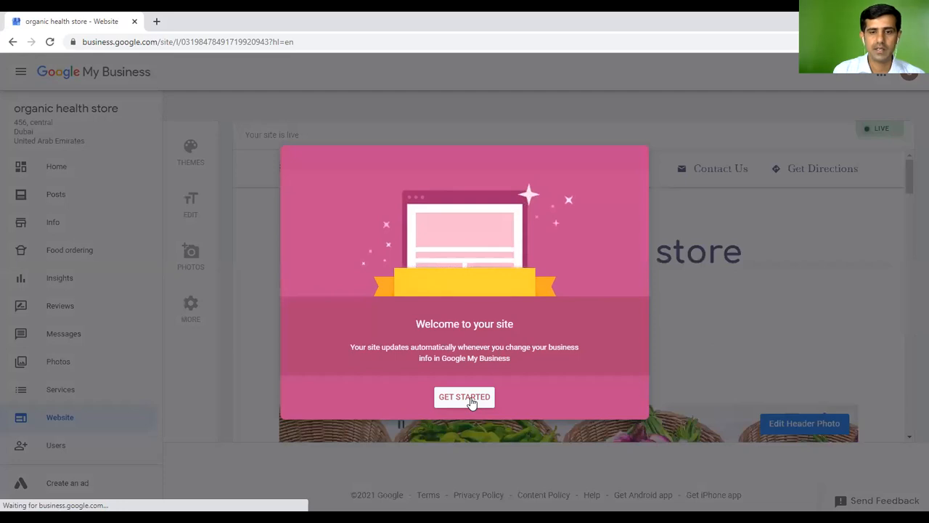
Get past the website welcome card and the theme and editing tips to reach the site preview
click(471, 402)
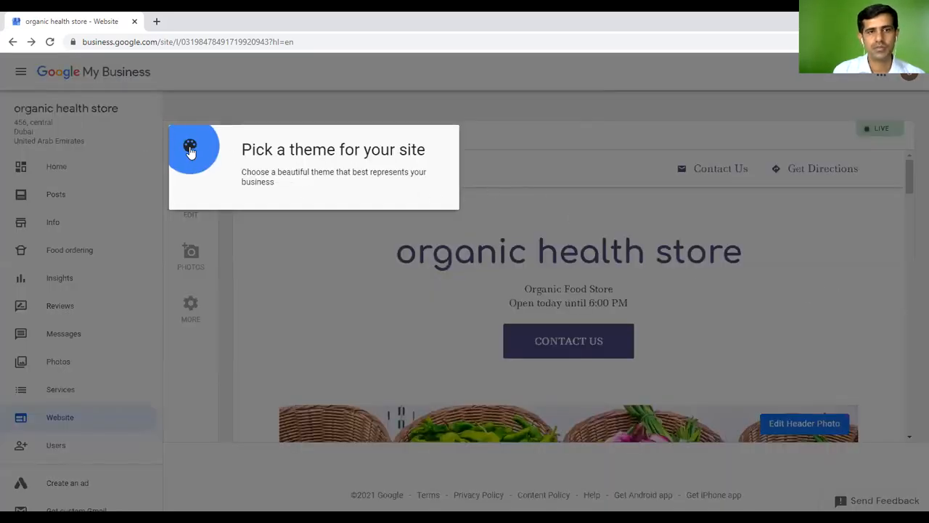
click(298, 264)
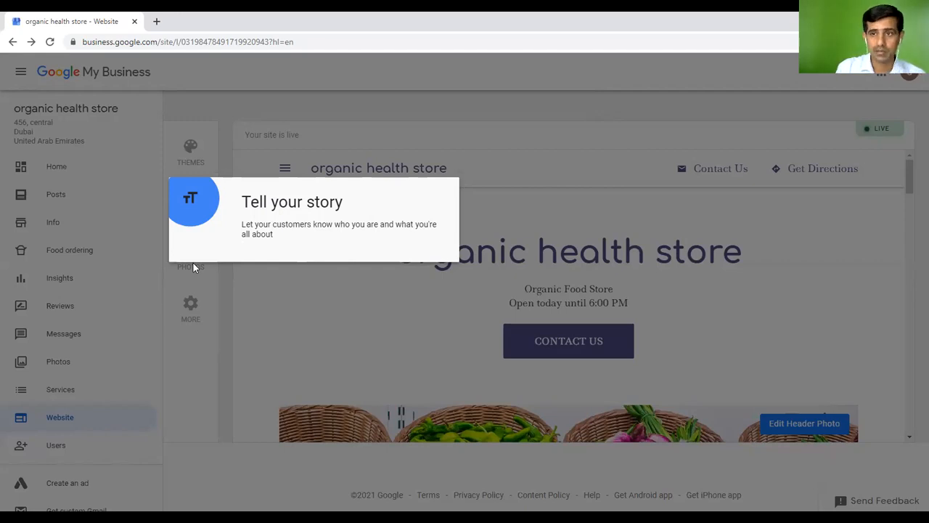
click(367, 313)
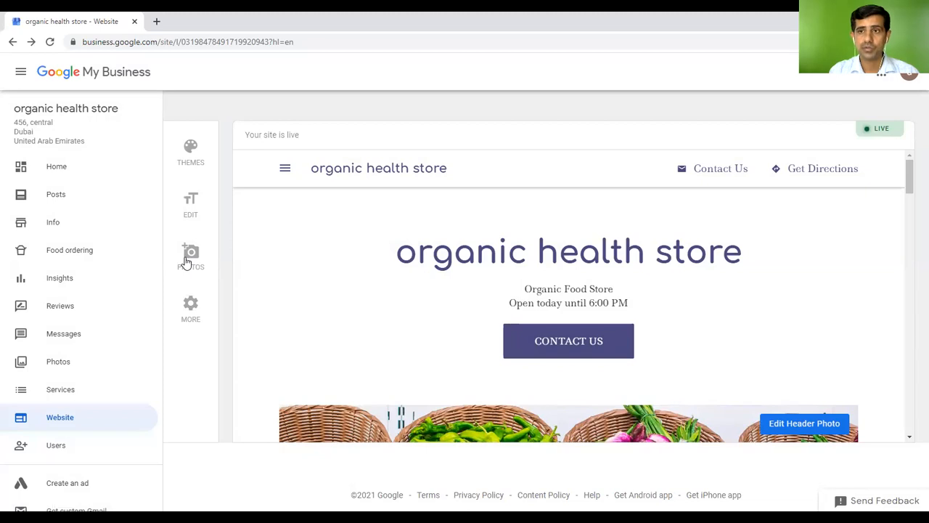
click(192, 306)
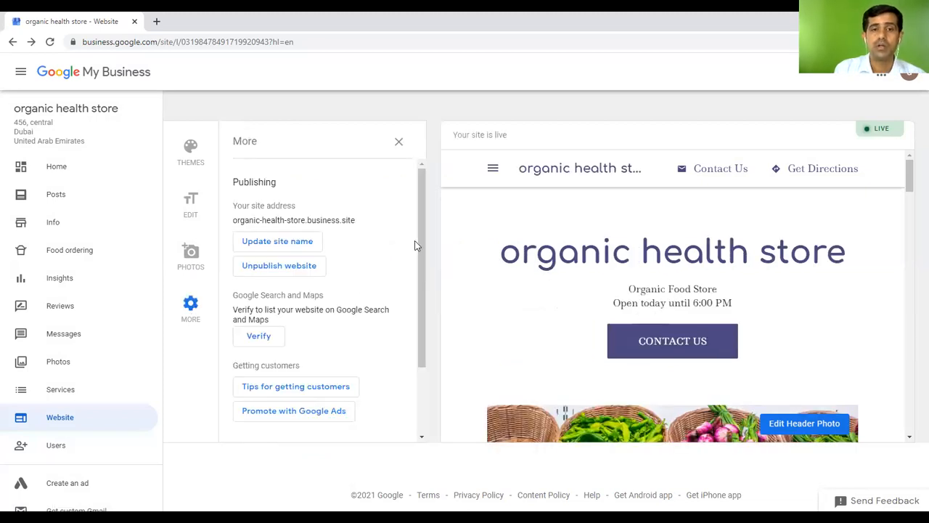
drag(422, 248, 419, 349)
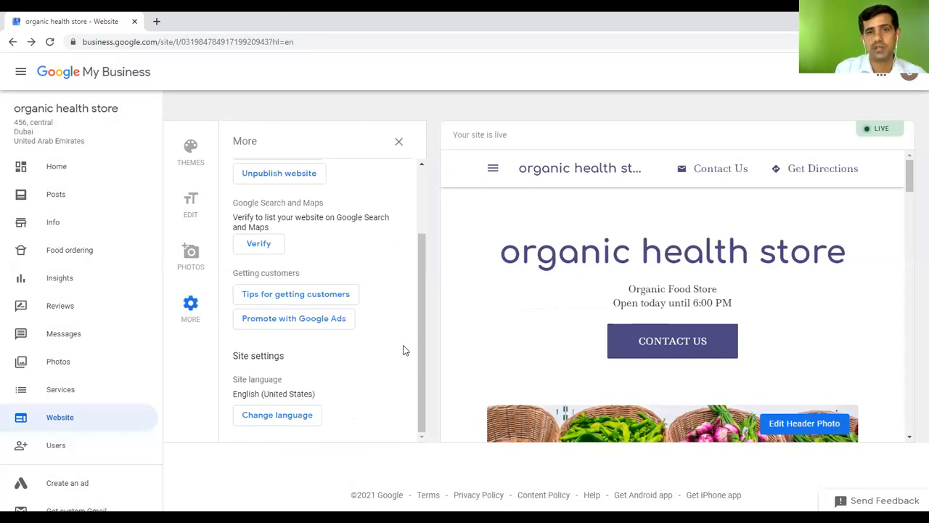
click(255, 419)
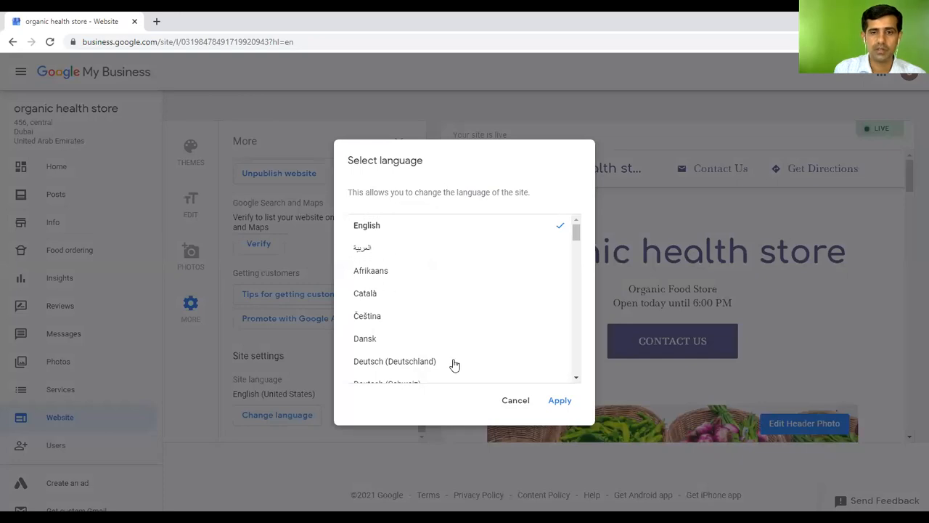
click(524, 405)
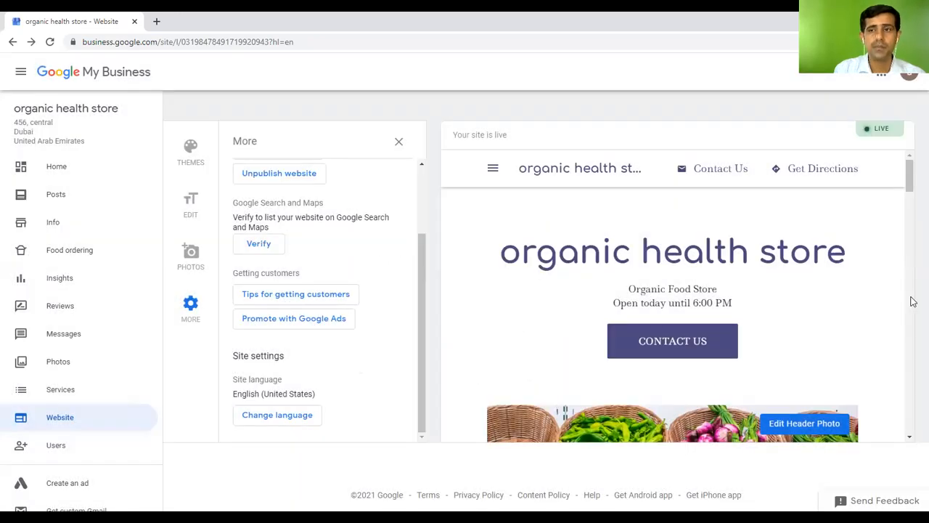
click(398, 143)
mouse_move(911, 178)
mouse_down()
mouse_move(912, 247)
mouse_move(911, 181)
mouse_up()
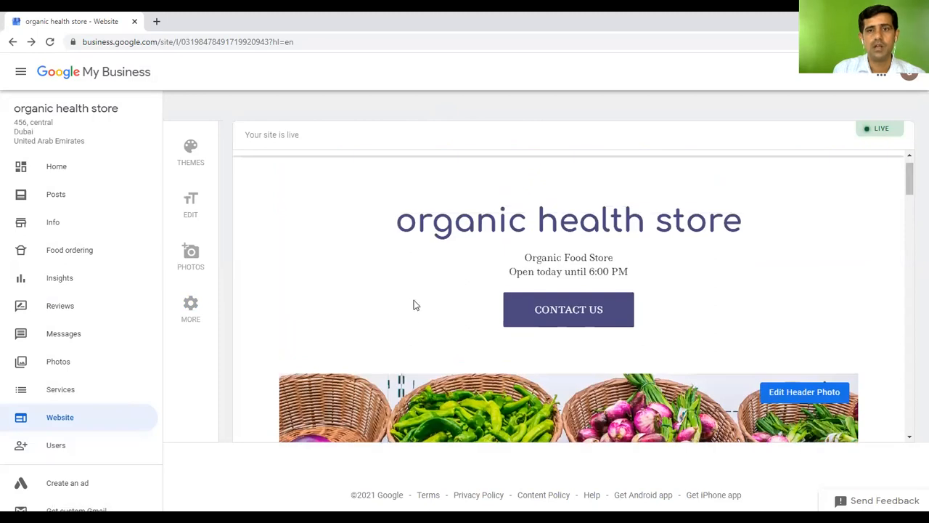
scroll(840, 243, down, 2)
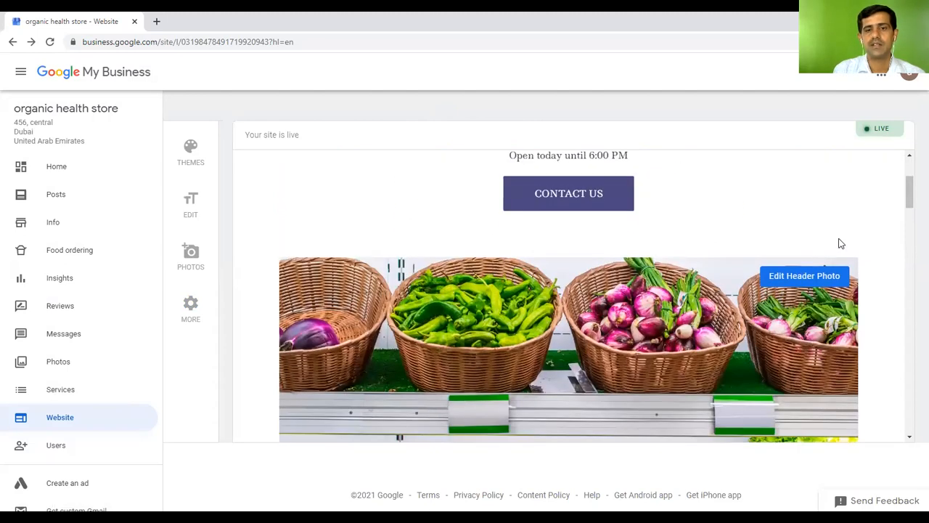
scroll(669, 305, down, 2)
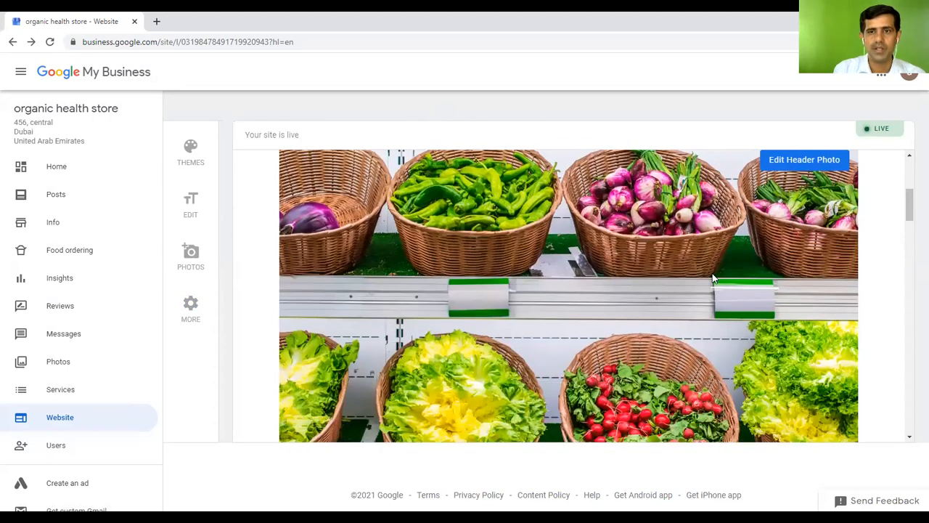
scroll(712, 275, up, 4)
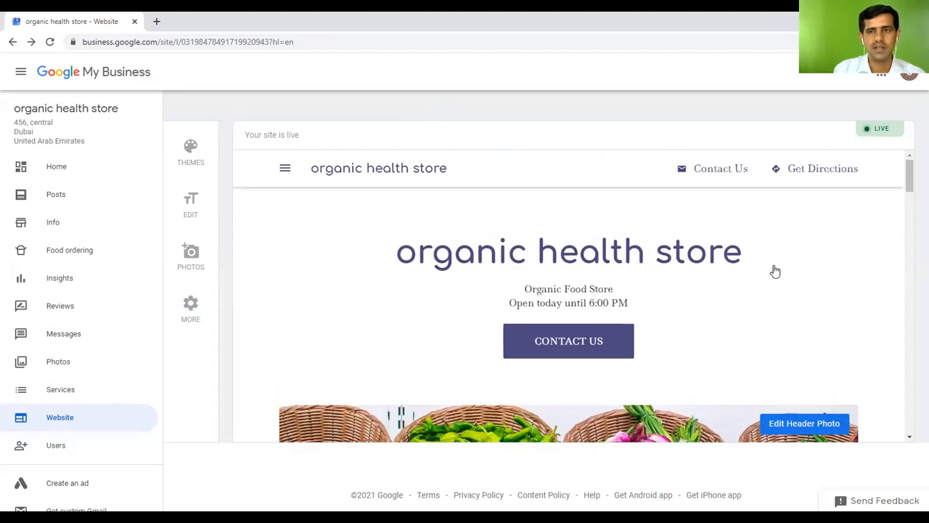
scroll(774, 269, down, 4)
scroll(775, 270, down, 6)
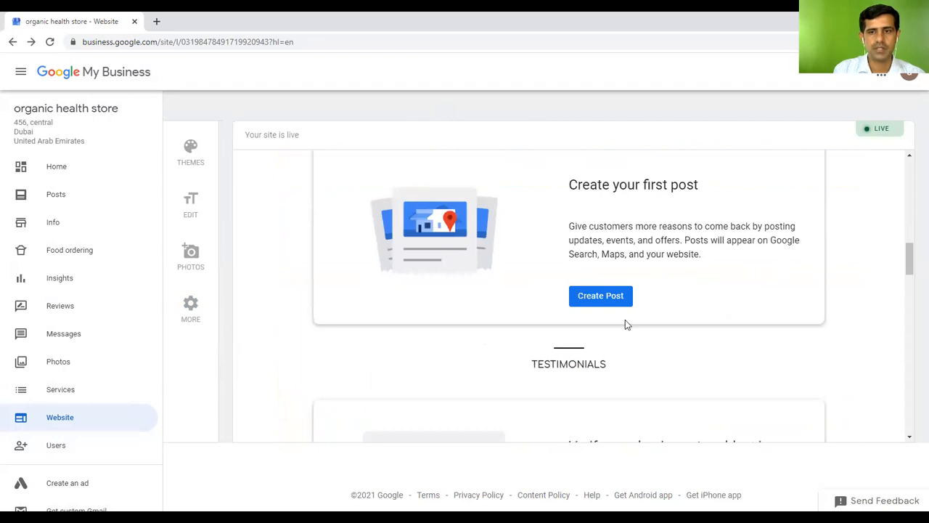
scroll(808, 277, down, 3)
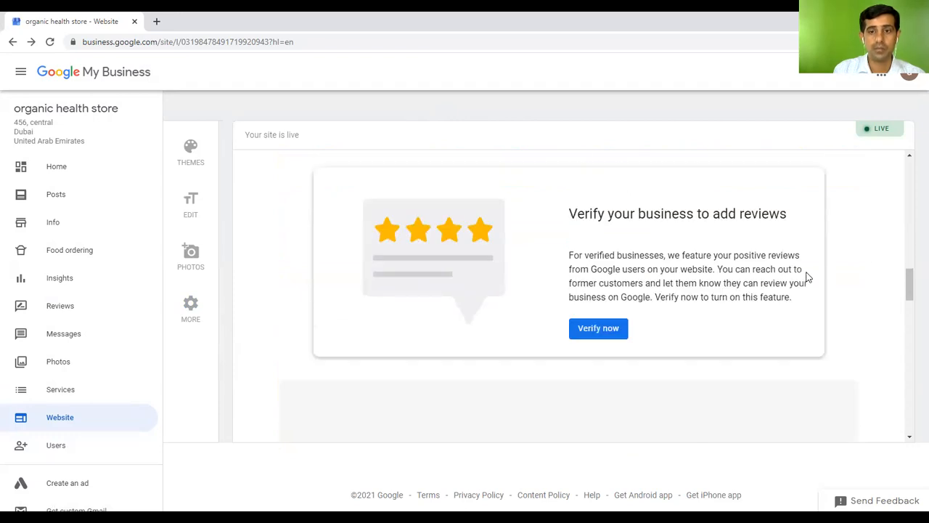
scroll(808, 276, up, 2)
scroll(809, 276, down, 3)
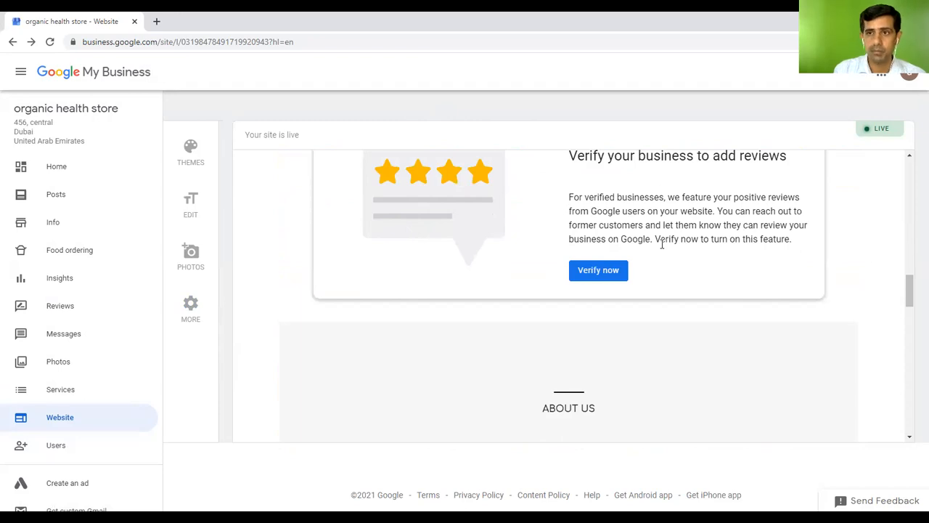
scroll(858, 296, up, 1)
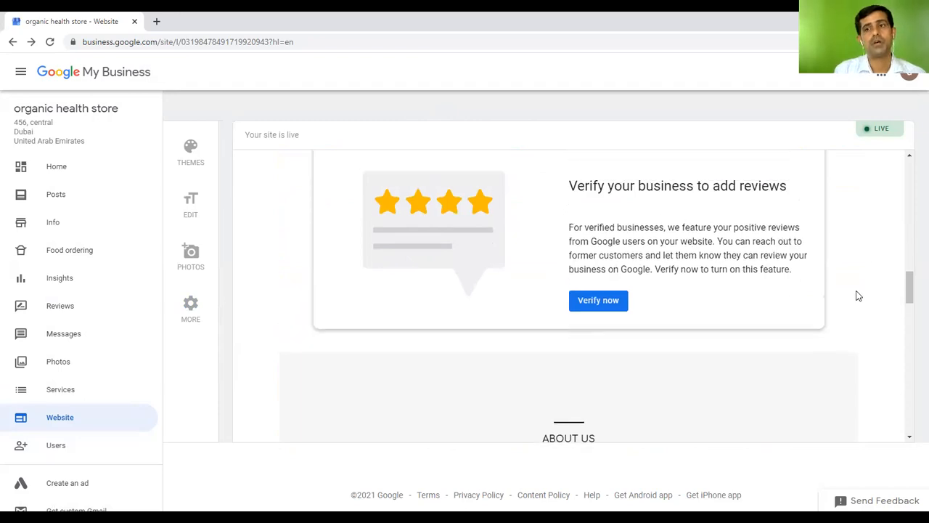
scroll(858, 295, up, 2)
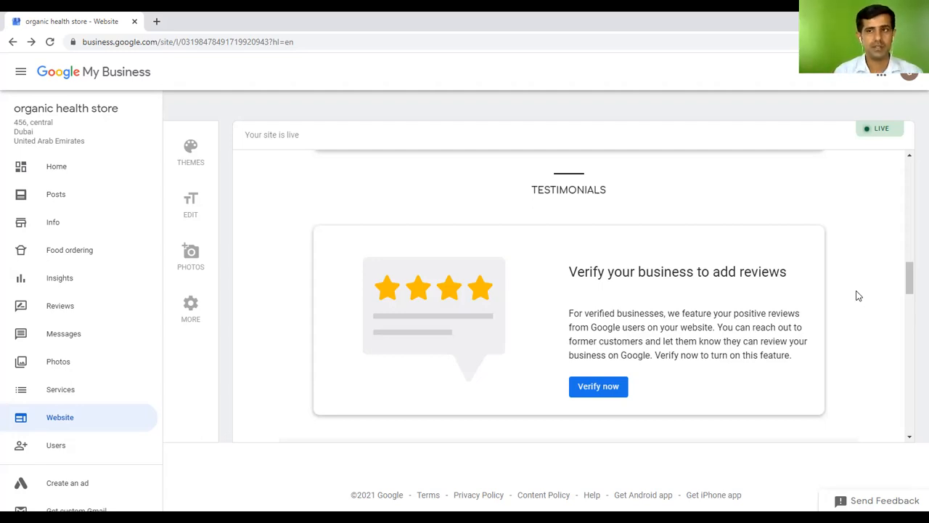
scroll(867, 288, up, 5)
scroll(869, 288, up, 6)
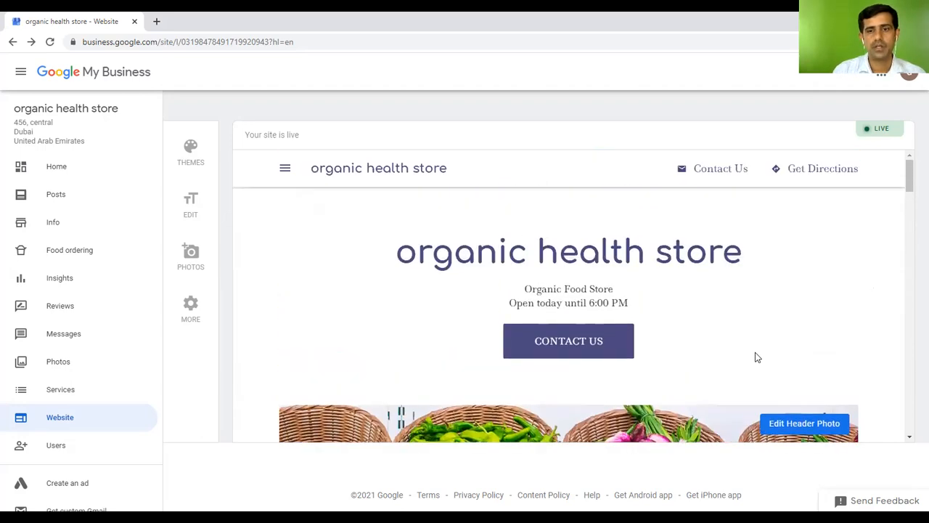
Leave the site's primary button set to Contact Us, then scroll the preview to About Us
click(570, 347)
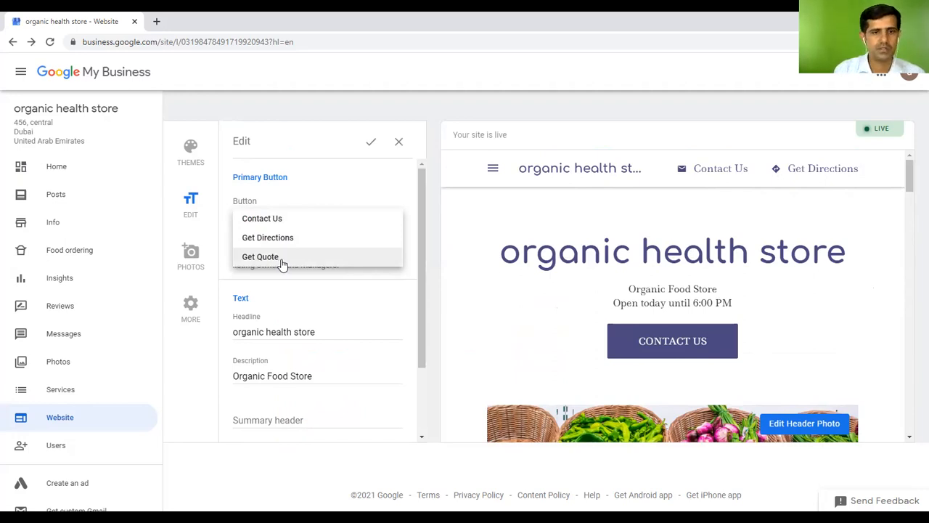
click(373, 145)
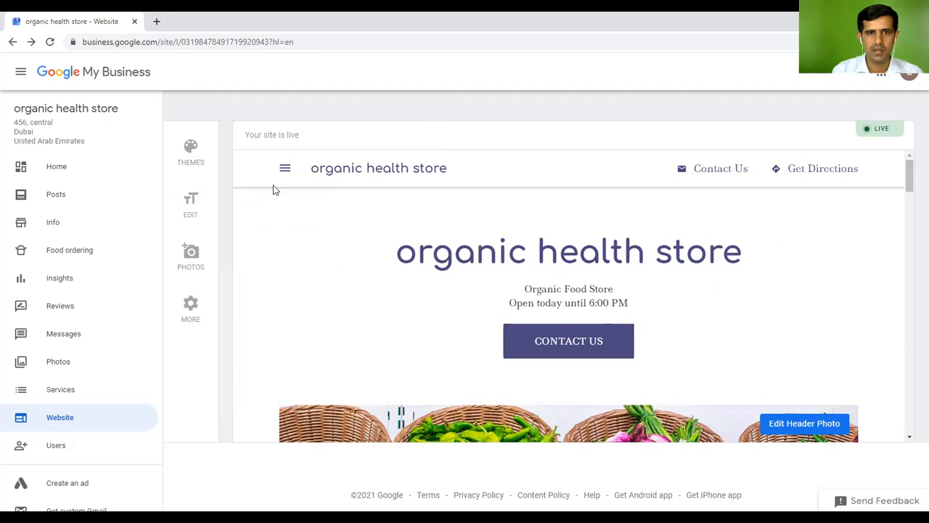
drag(911, 174, 913, 282)
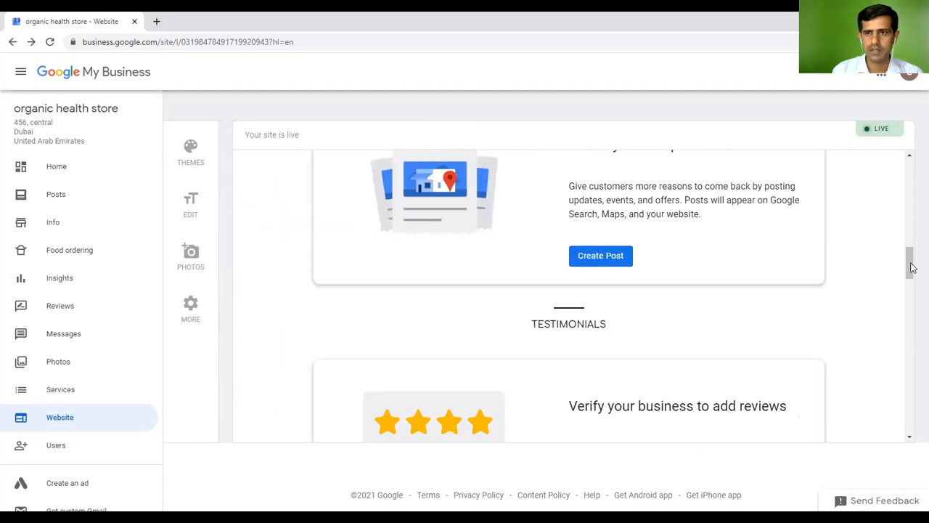
drag(911, 265, 912, 315)
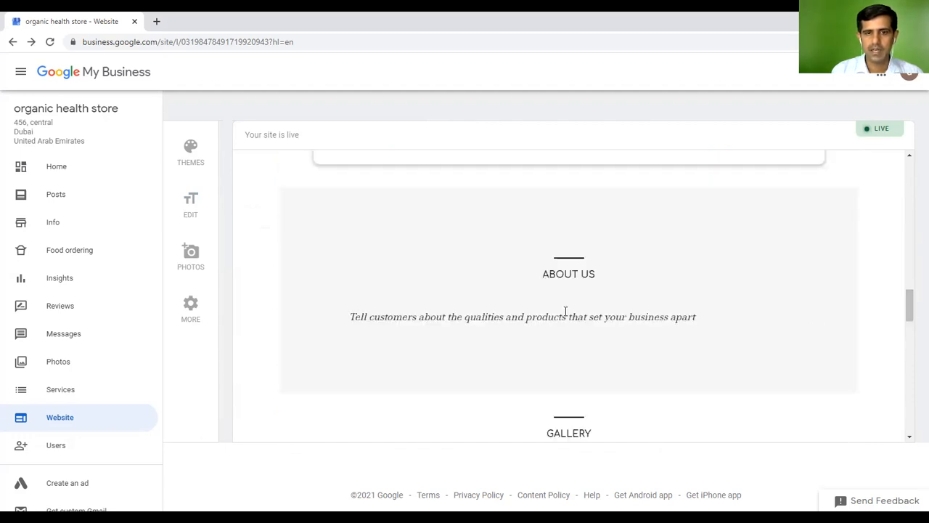
Change the About Us summary header to 'Healthy food supplier' and save it
click(567, 279)
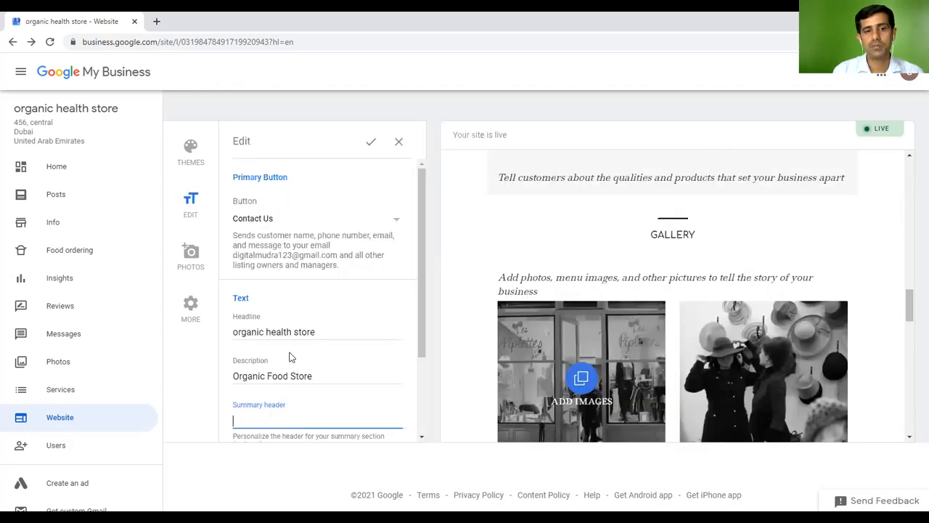
scroll(339, 255, down, 2)
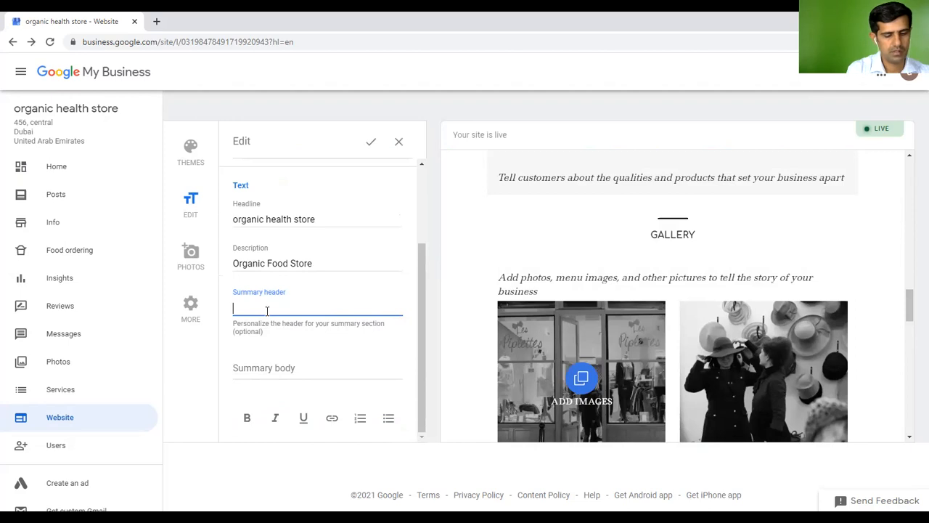
text(Hea)
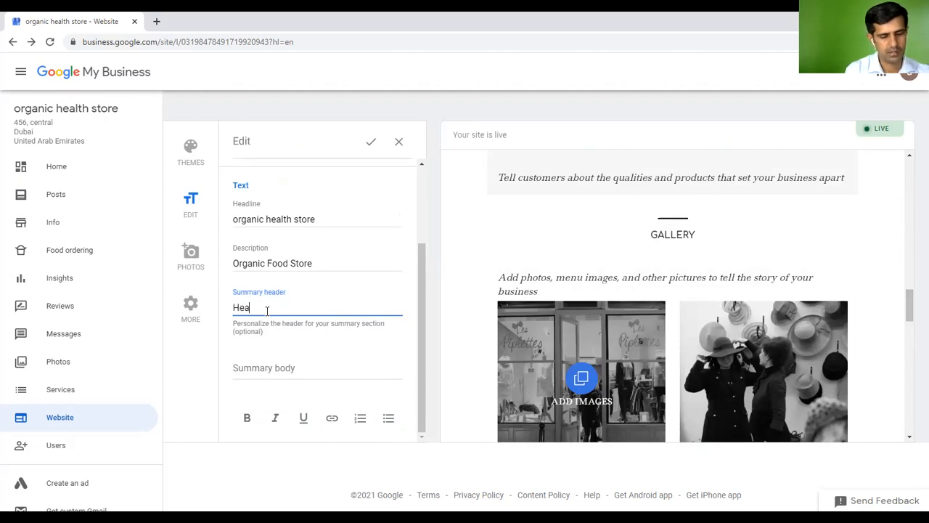
text(lthy food)
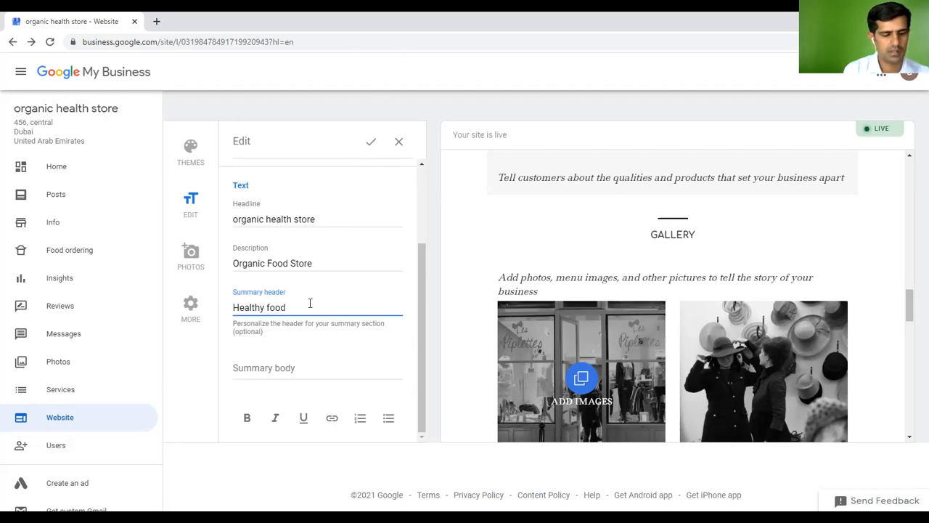
text(upplier)
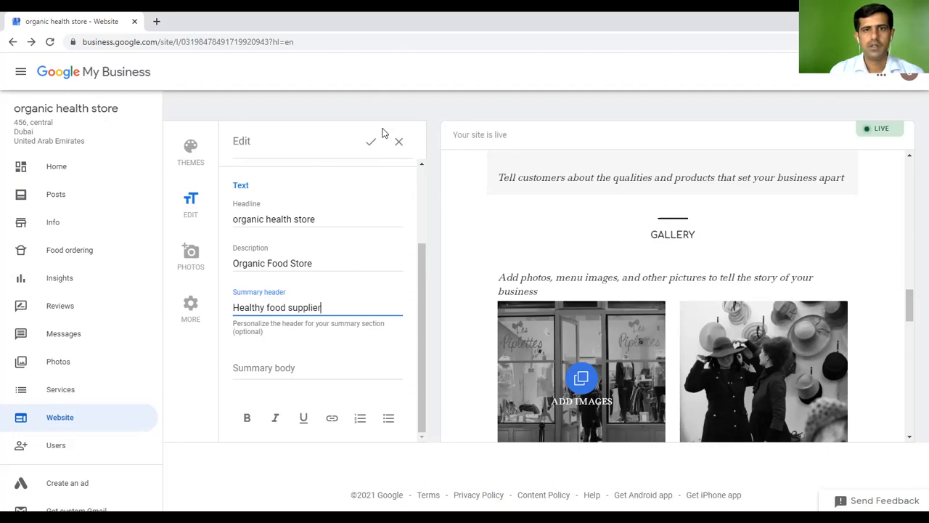
click(371, 142)
scroll(860, 392, down, 1)
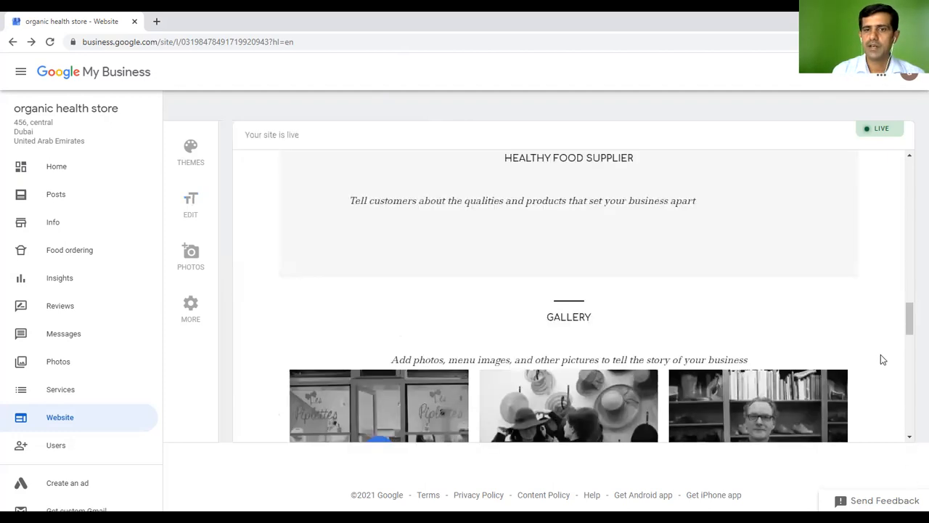
scroll(880, 354, down, 3)
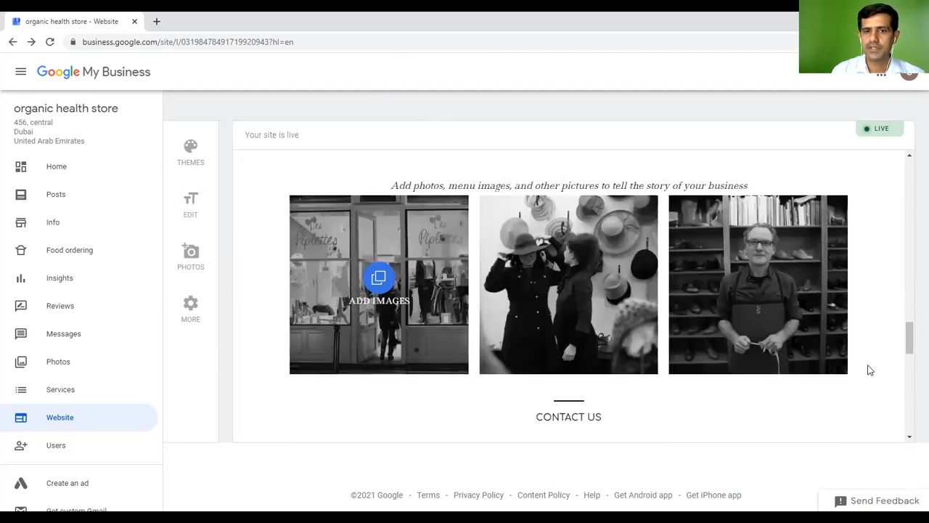
click(378, 284)
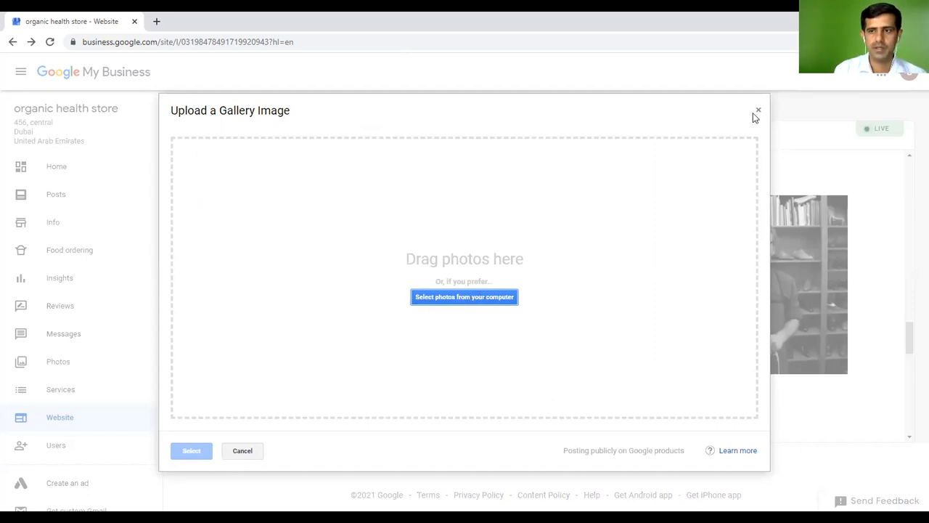
click(757, 111)
scroll(885, 327, down, 7)
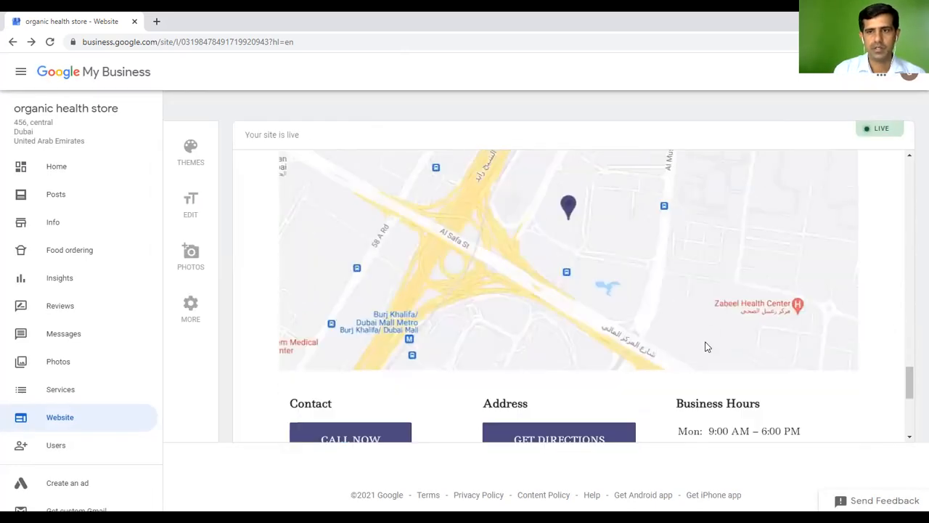
scroll(690, 345, down, 3)
scroll(685, 327, up, 3)
scroll(689, 319, up, 3)
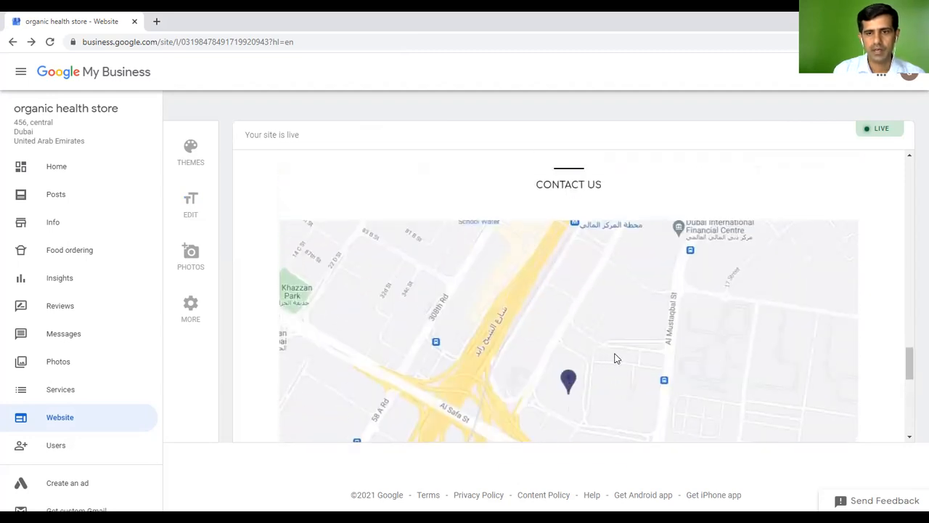
scroll(871, 361, down, 2)
scroll(872, 361, down, 2)
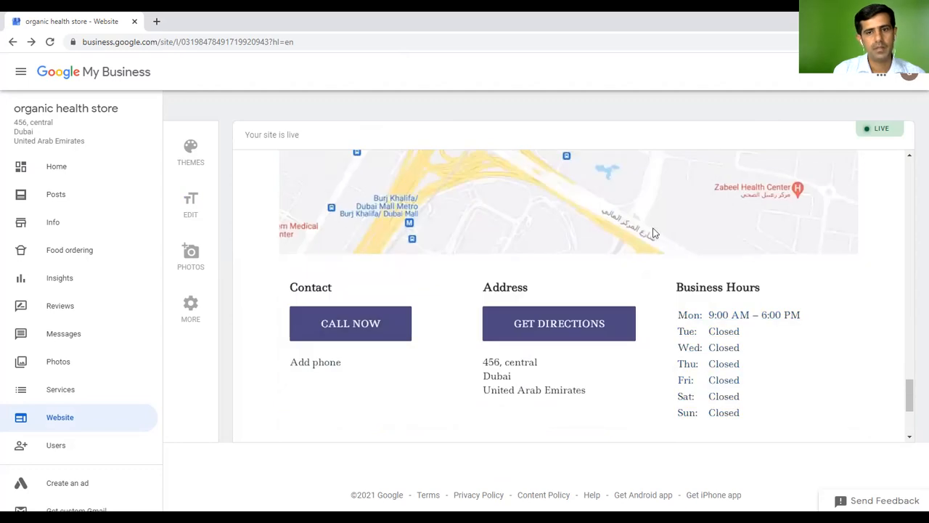
scroll(643, 297, up, 2)
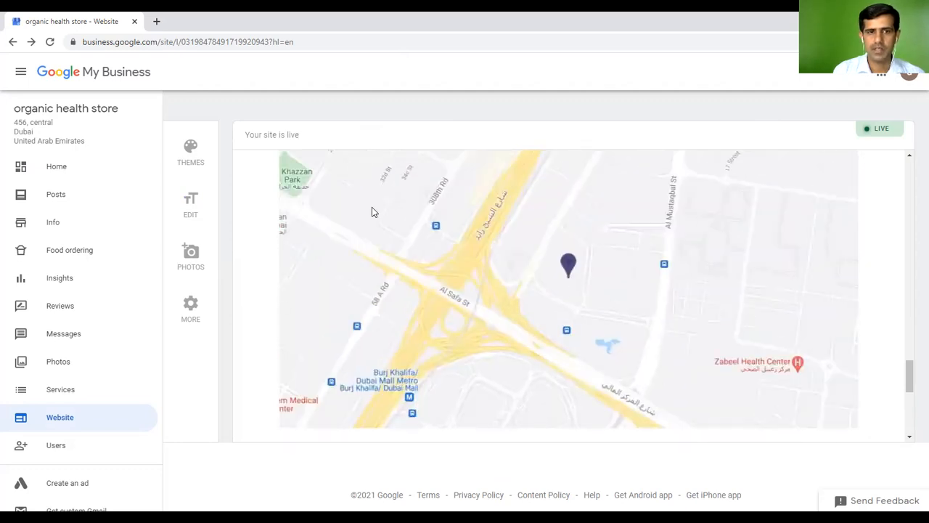
scroll(740, 354, up, 8)
scroll(740, 355, up, 6)
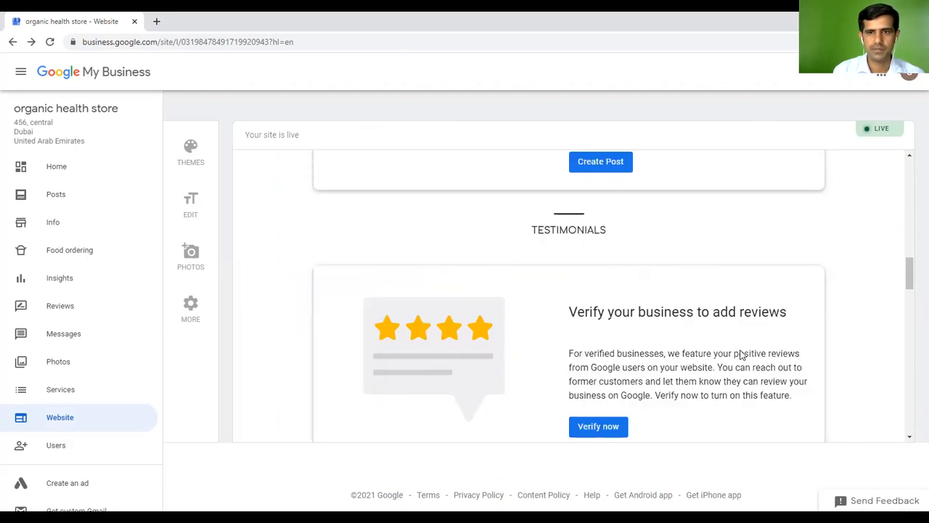
Preview the Sapphire, Midnight, Retro and Austin themes, then apply and save Plum Harvest
click(191, 153)
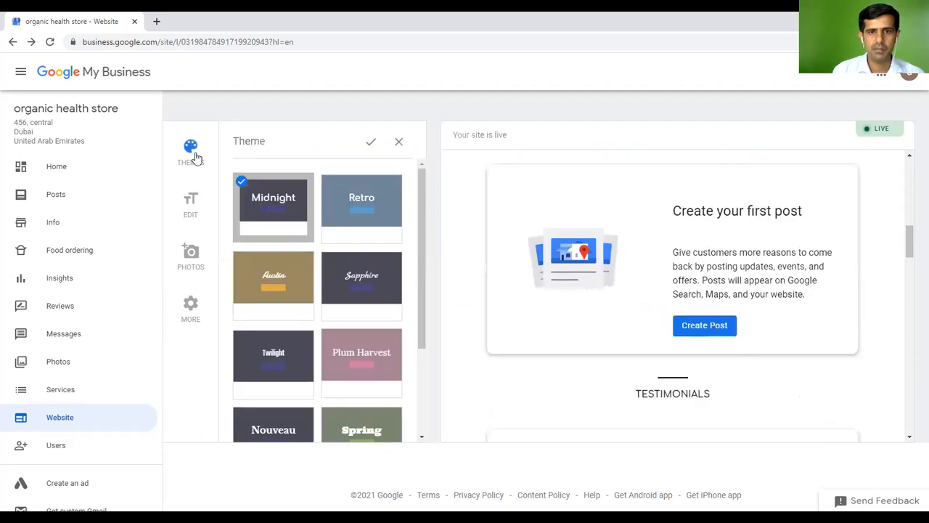
click(357, 283)
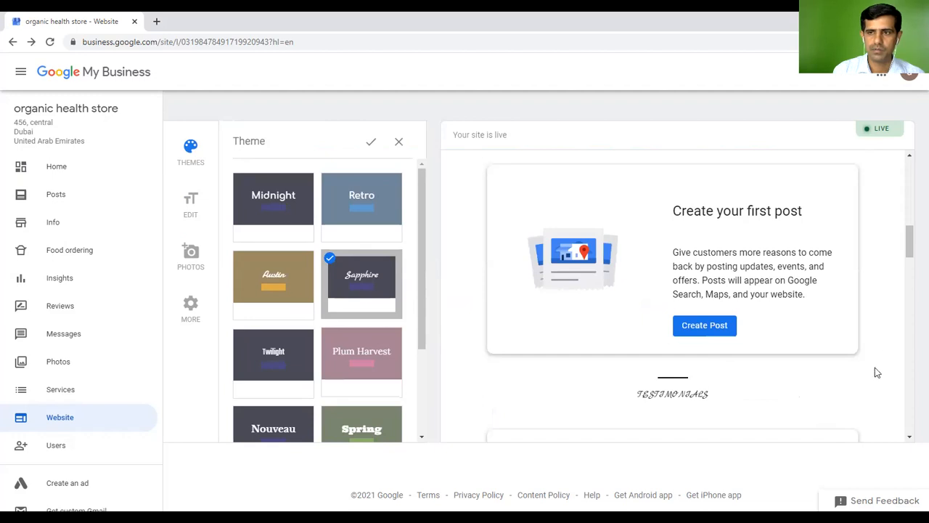
scroll(885, 334, up, 5)
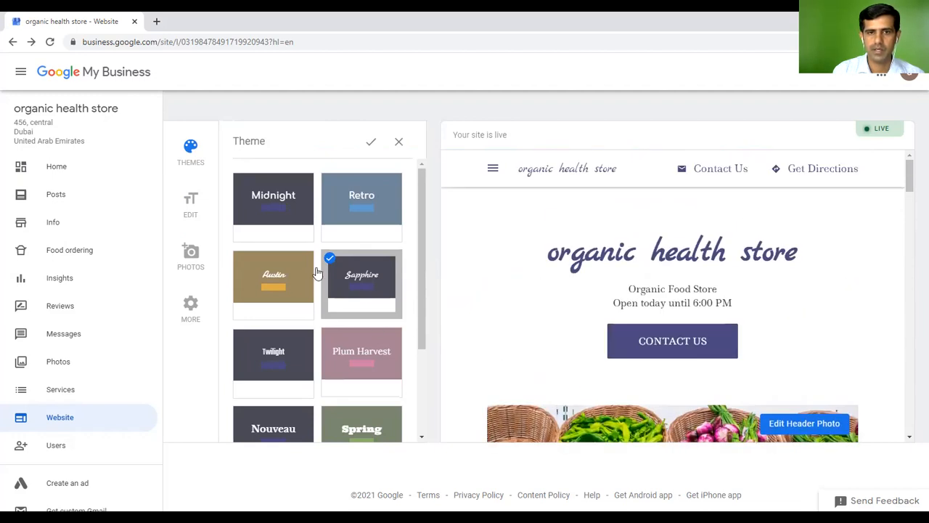
click(274, 202)
click(363, 211)
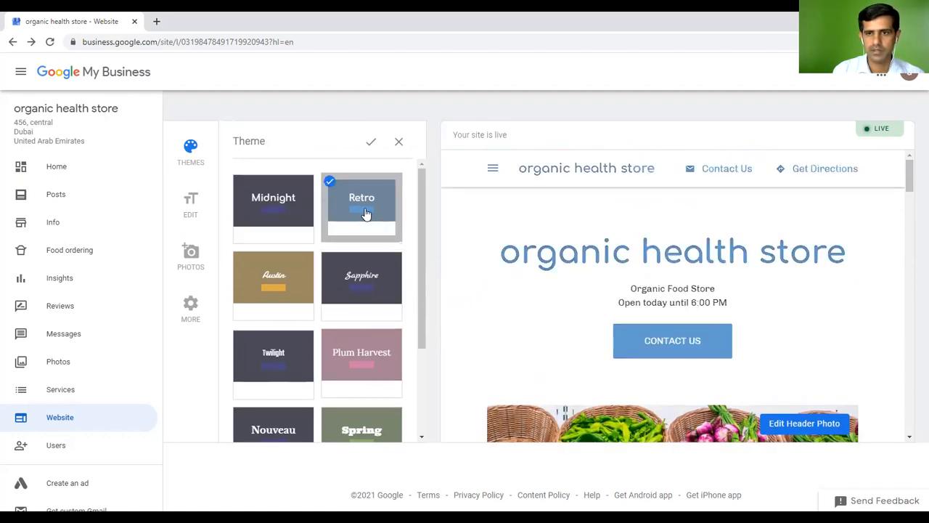
click(258, 283)
click(353, 288)
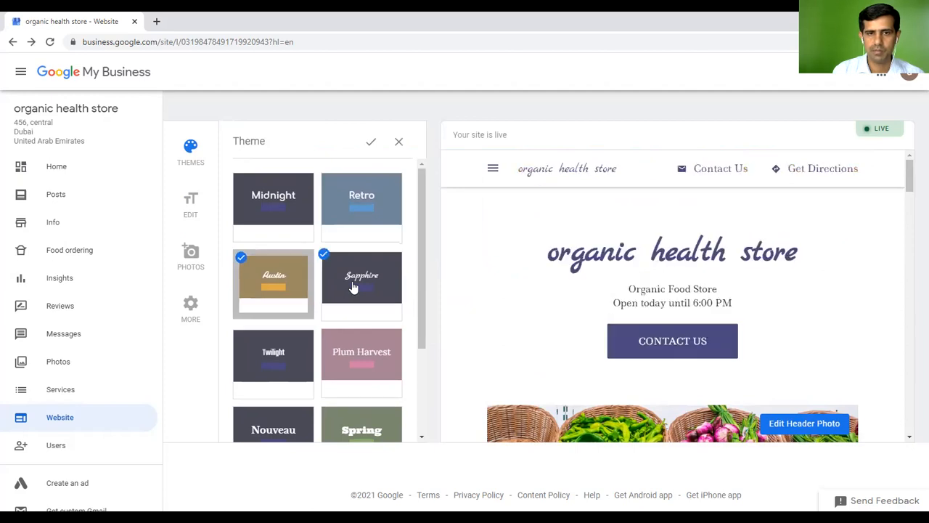
click(351, 363)
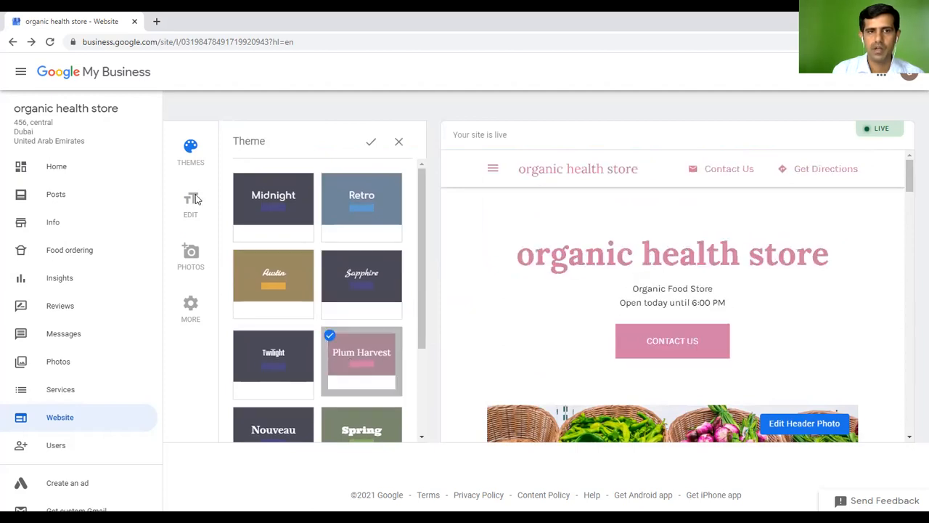
click(193, 199)
click(524, 311)
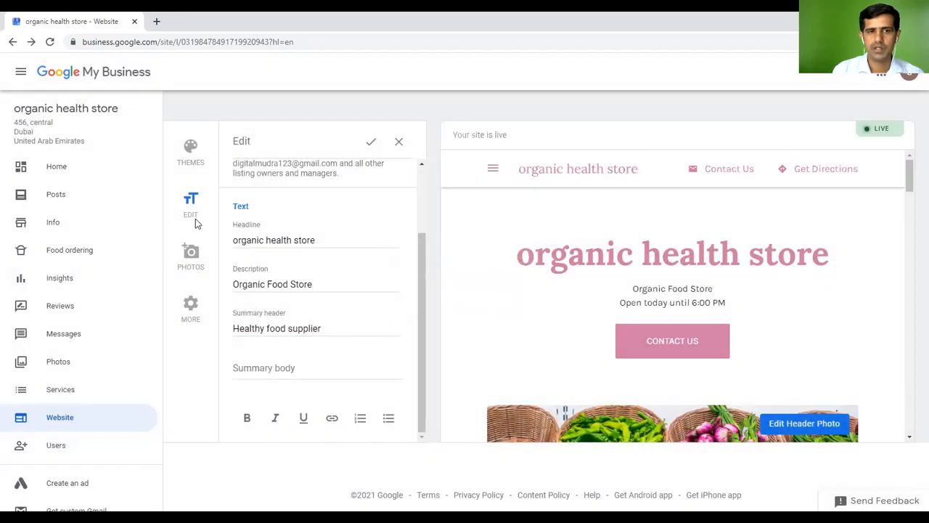
Leave the headline unchanged, save the text edits and view the full Plum Harvest site
scroll(374, 298, up, 2)
click(333, 330)
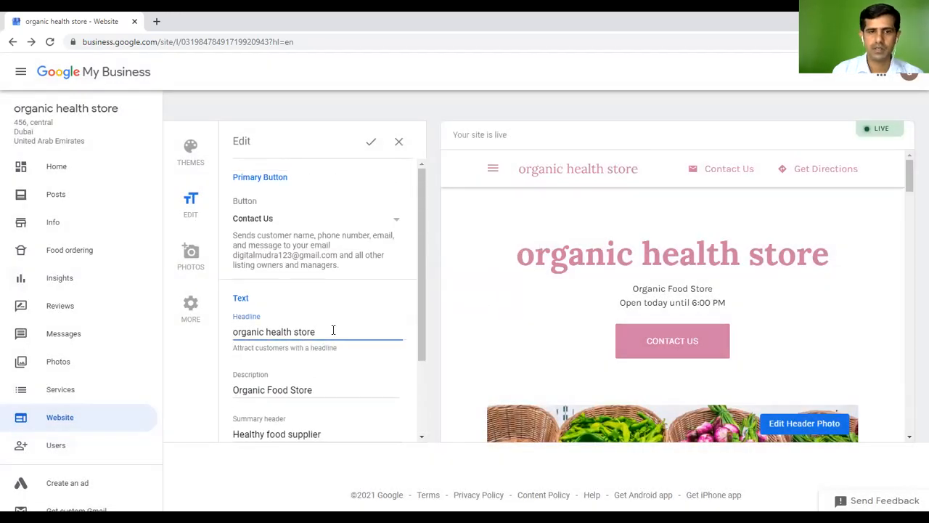
click(324, 379)
scroll(331, 369, down, 2)
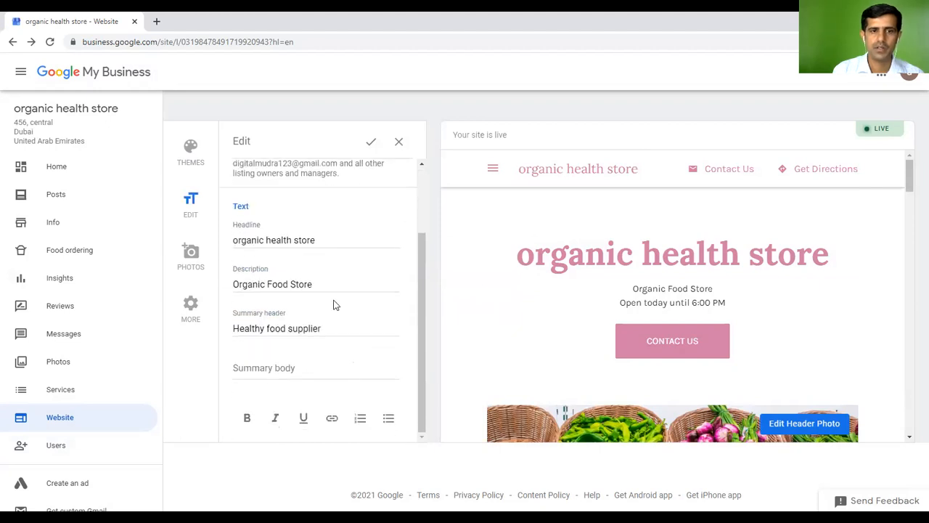
click(372, 145)
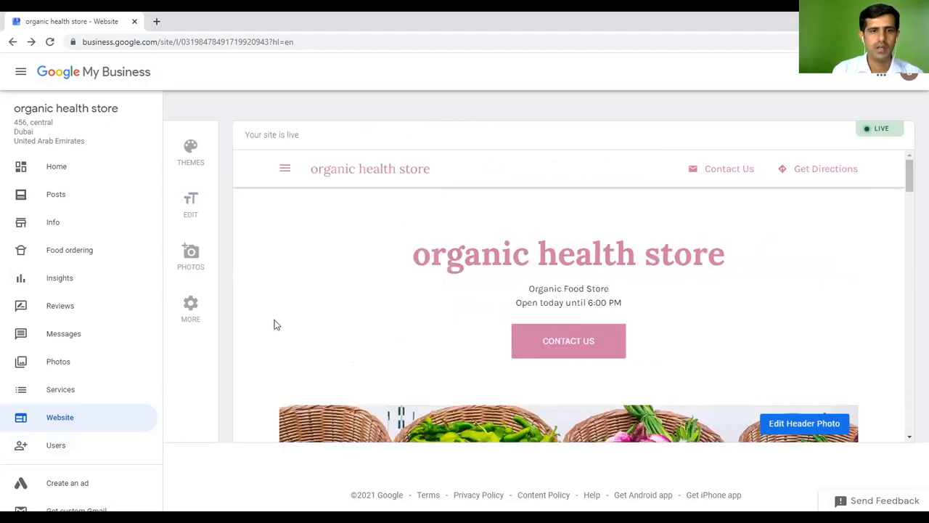
scroll(873, 197, down, 3)
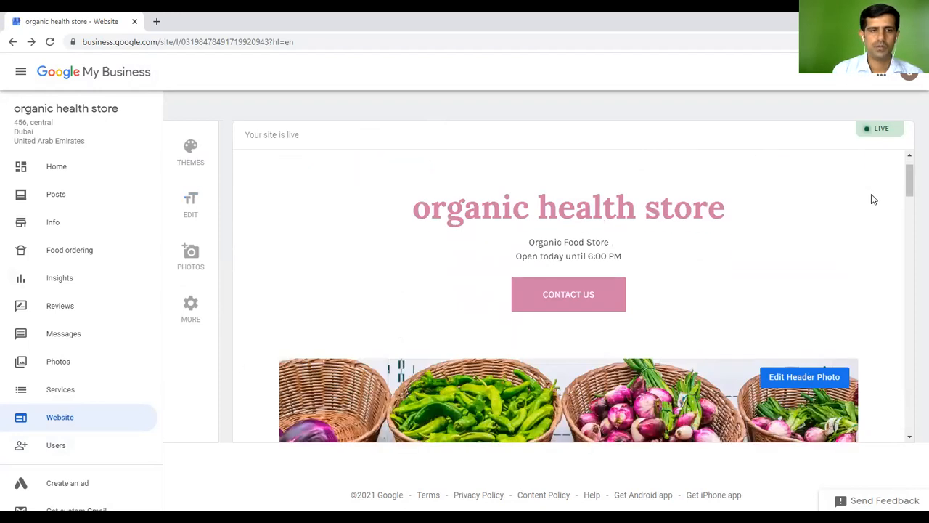
scroll(111, 328, down, 3)
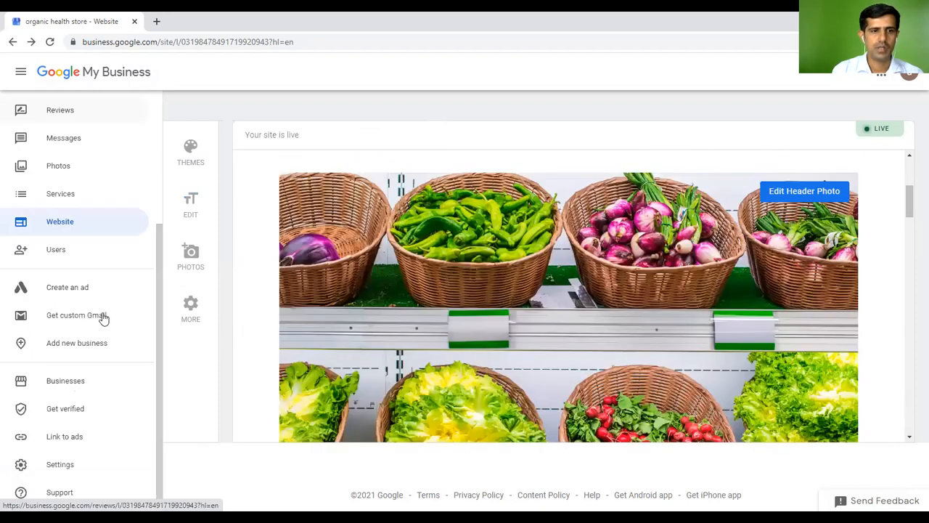
click(72, 263)
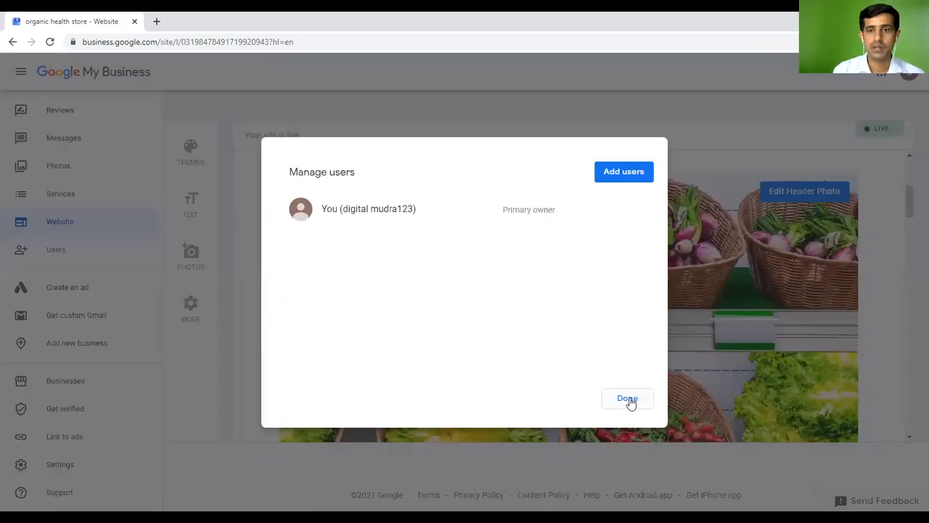
click(627, 400)
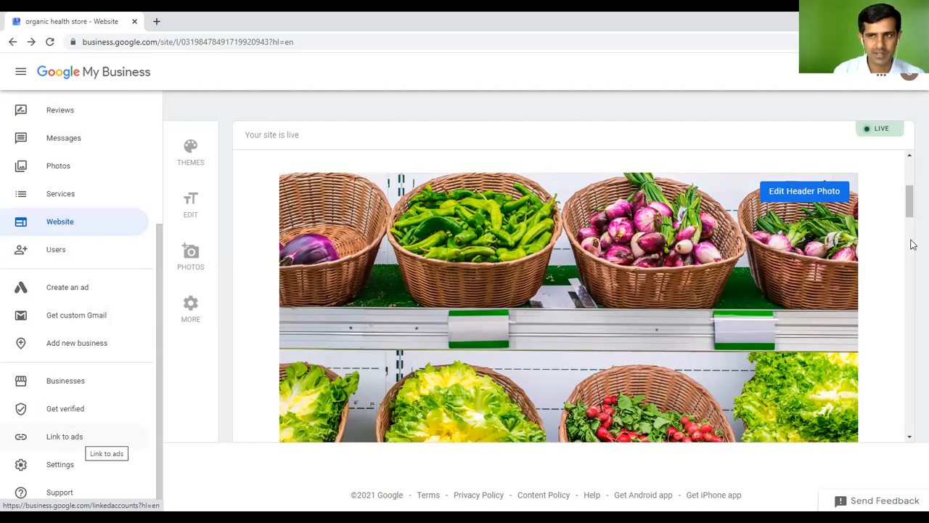
scroll(893, 250, up, 3)
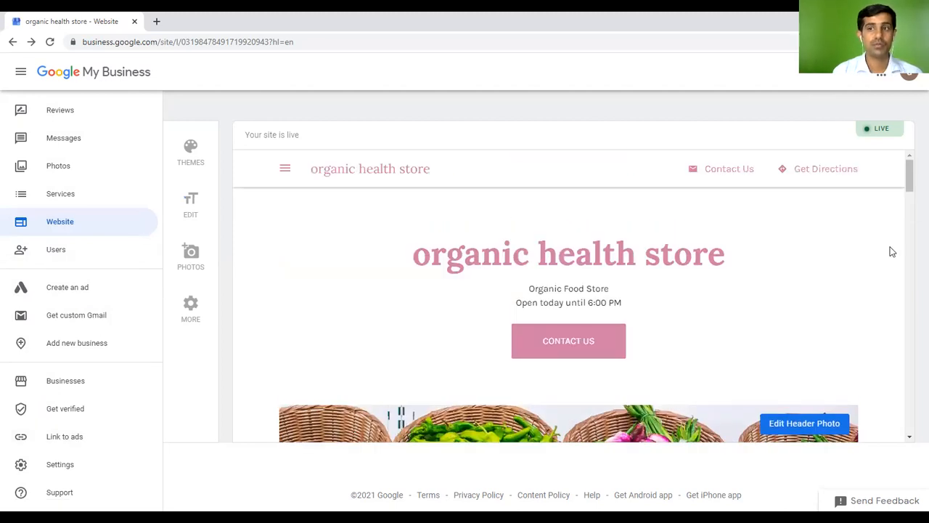